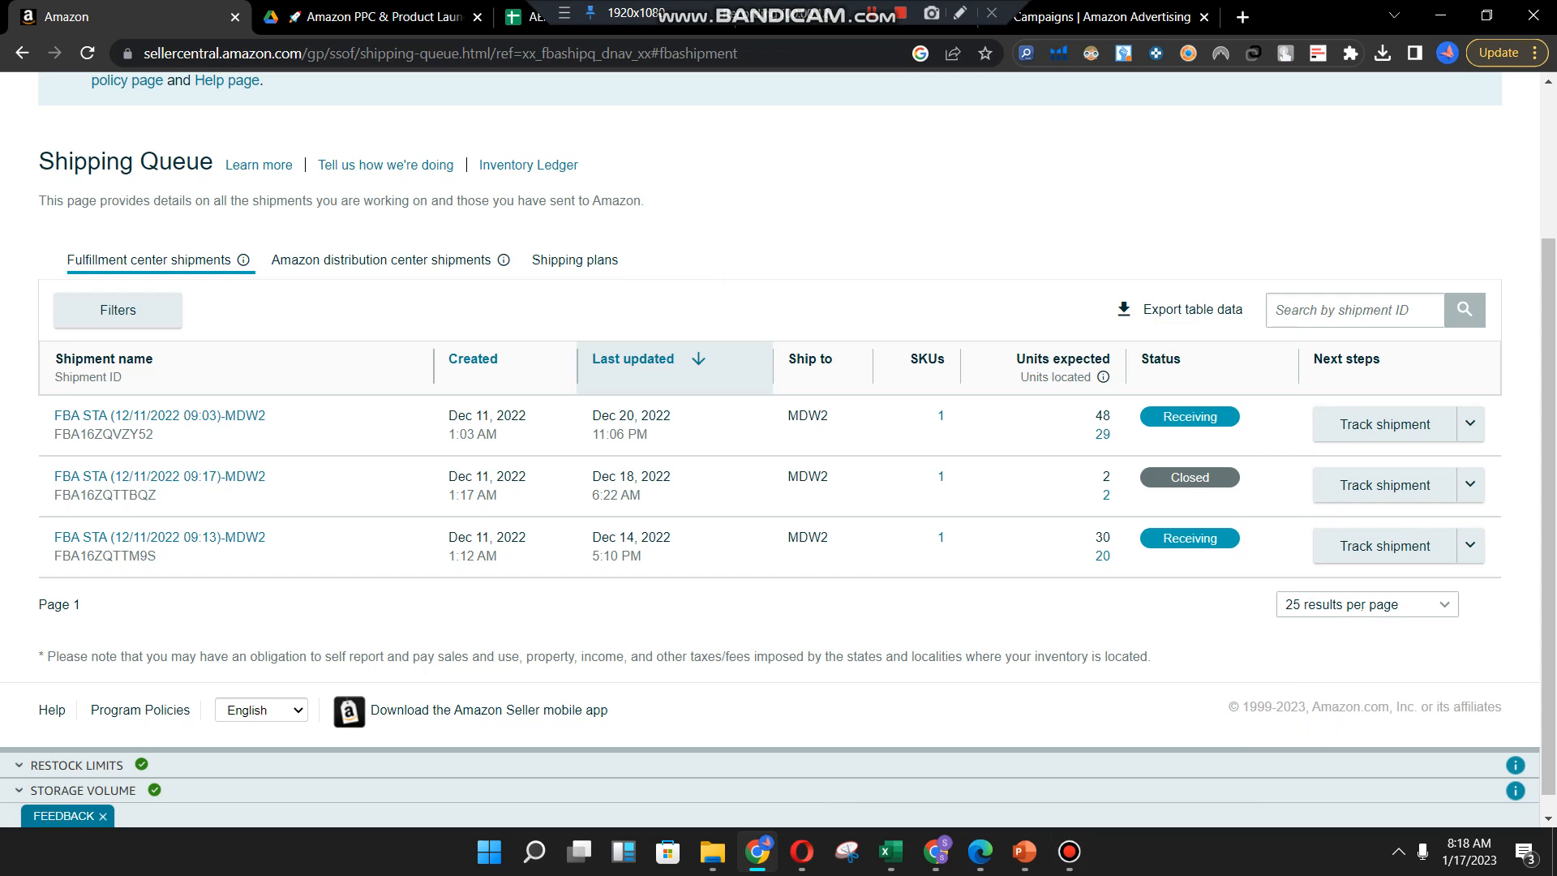
# Open the Shipments page for Fulfillment by Amazon inventory
pyautogui.scroll(1, 770, 405)
pyautogui.scroll(1, 770, 406)
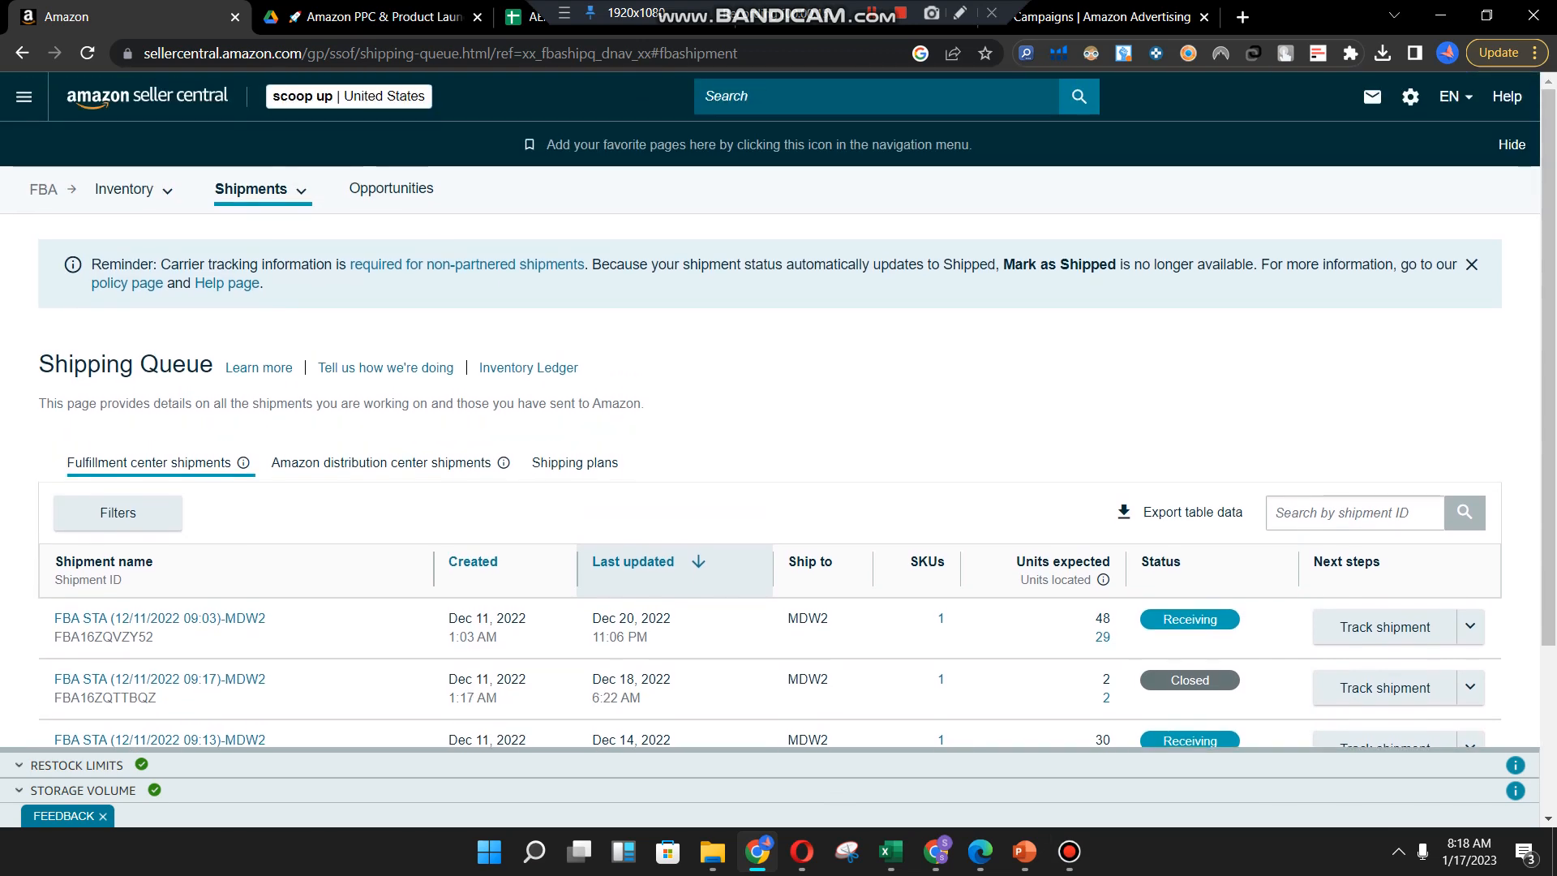
pyautogui.scroll(-1, 770, 406)
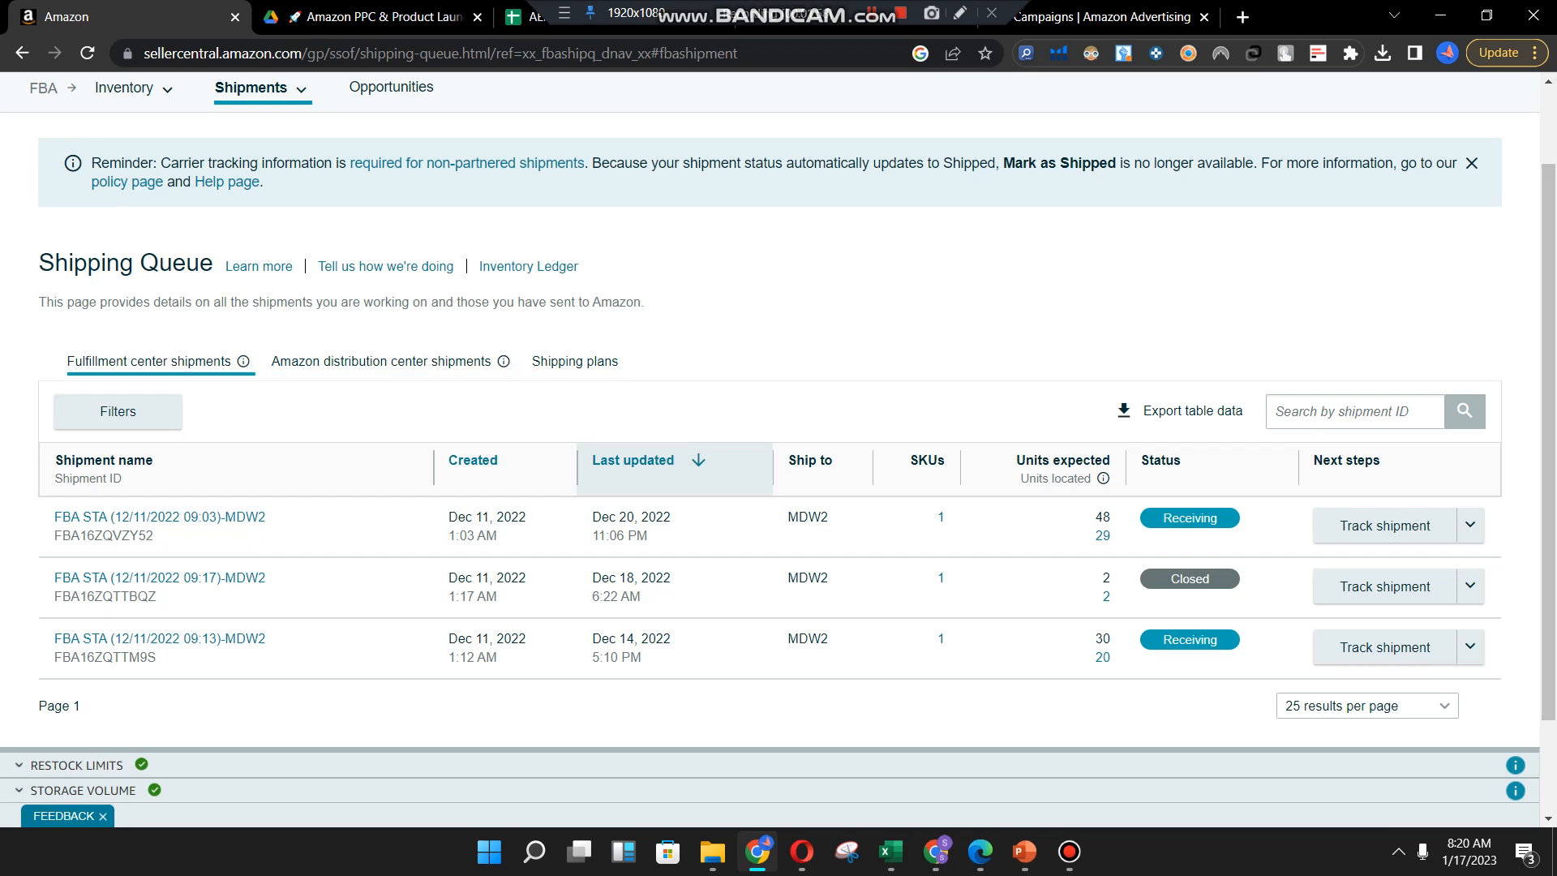
pyautogui.scroll(2, 134, 97)
pyautogui.moveTo(134, 189)
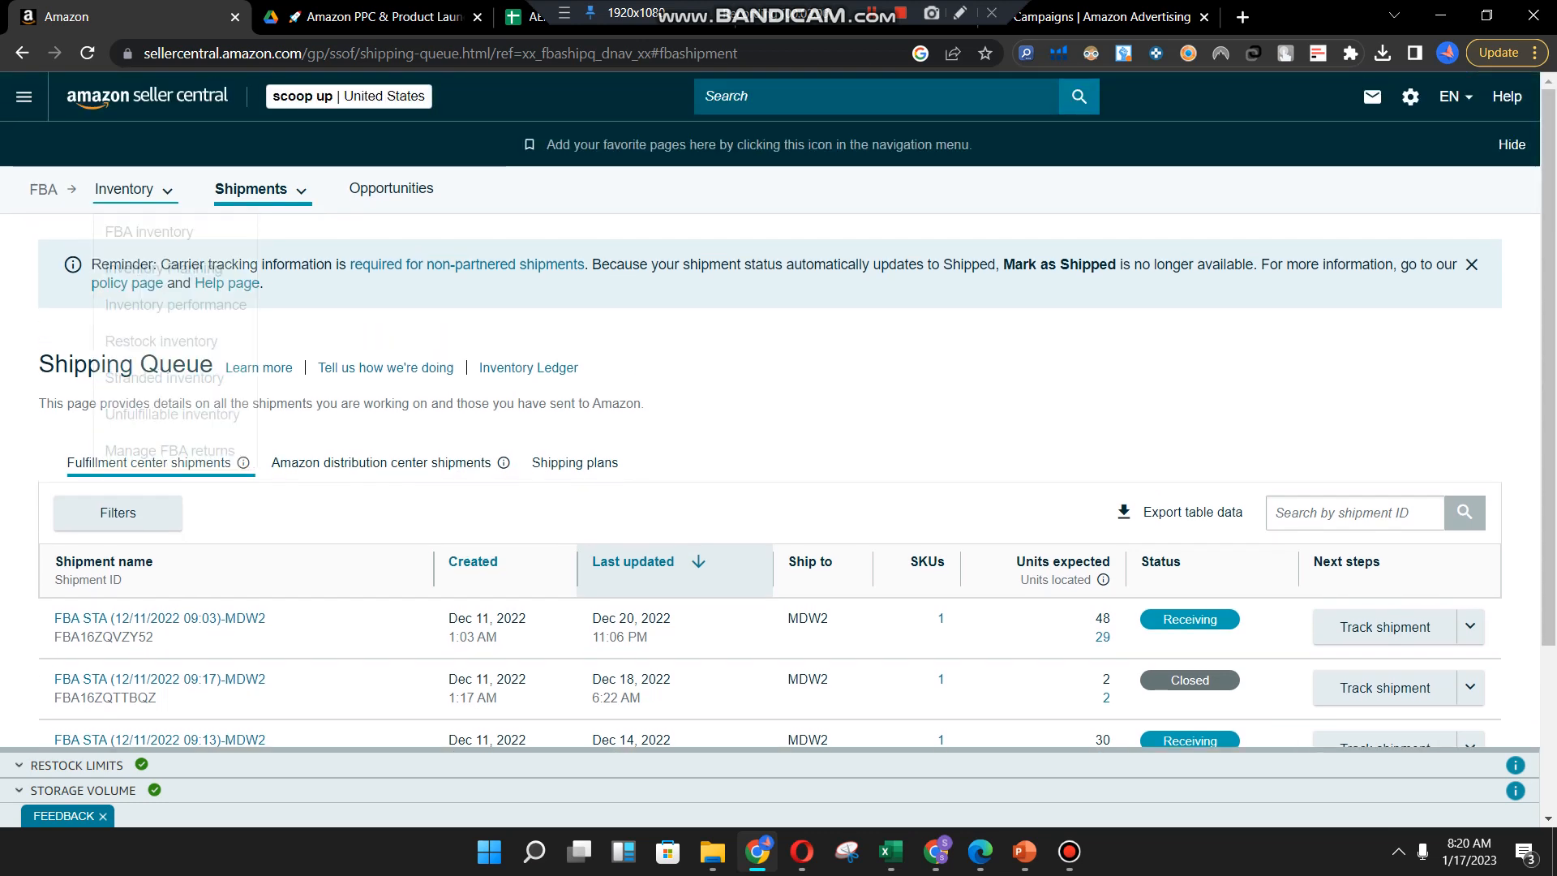
pyautogui.moveTo(251, 189)
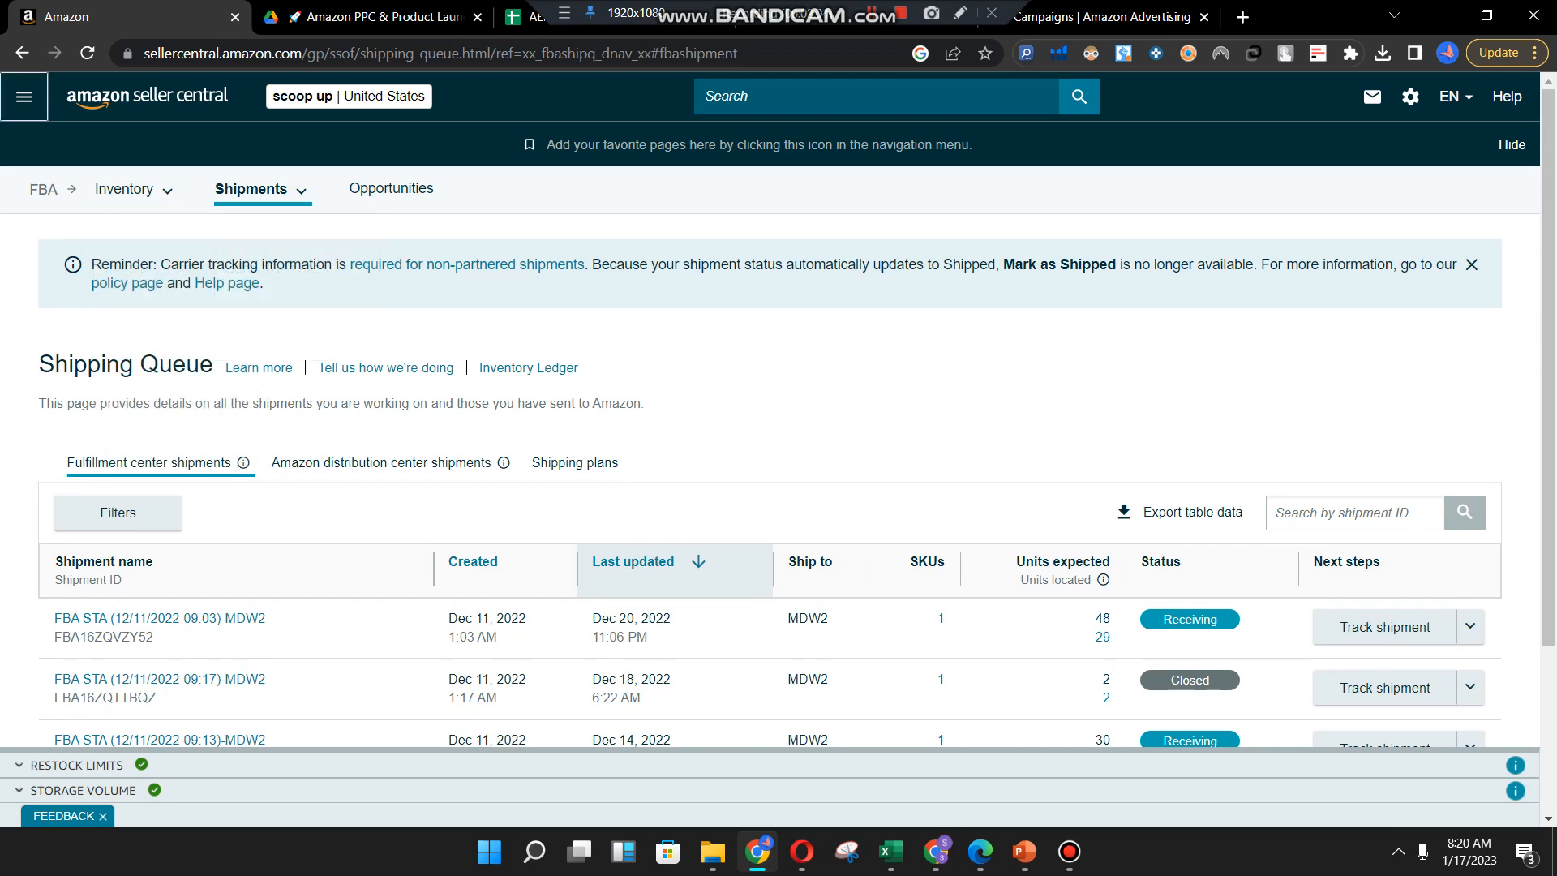
pyautogui.click(23, 97)
pyautogui.moveTo(44, 183)
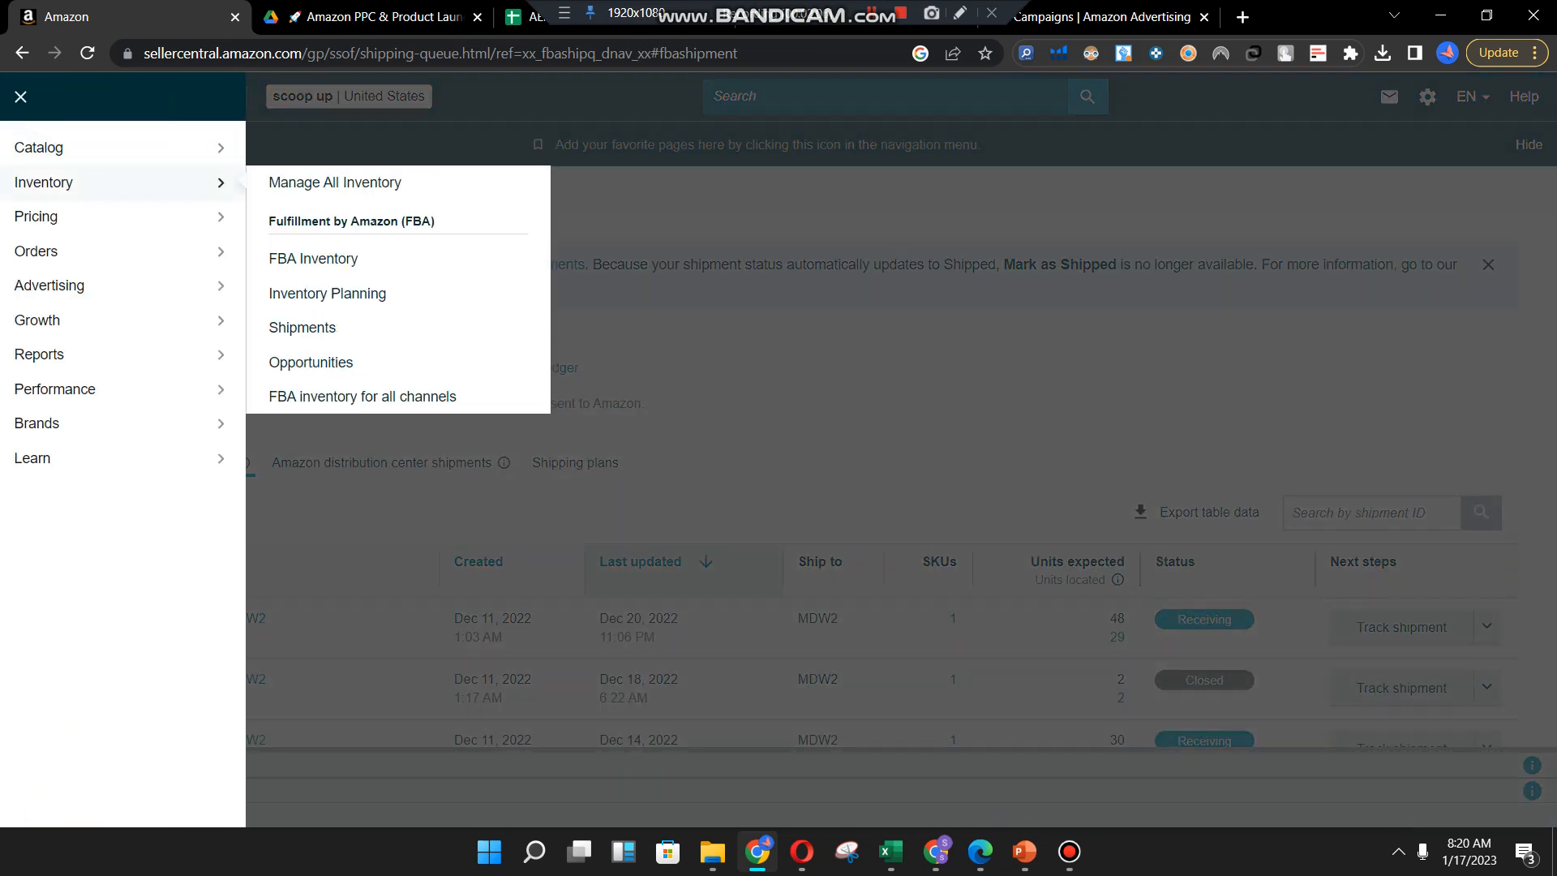
pyautogui.click(357, 328)
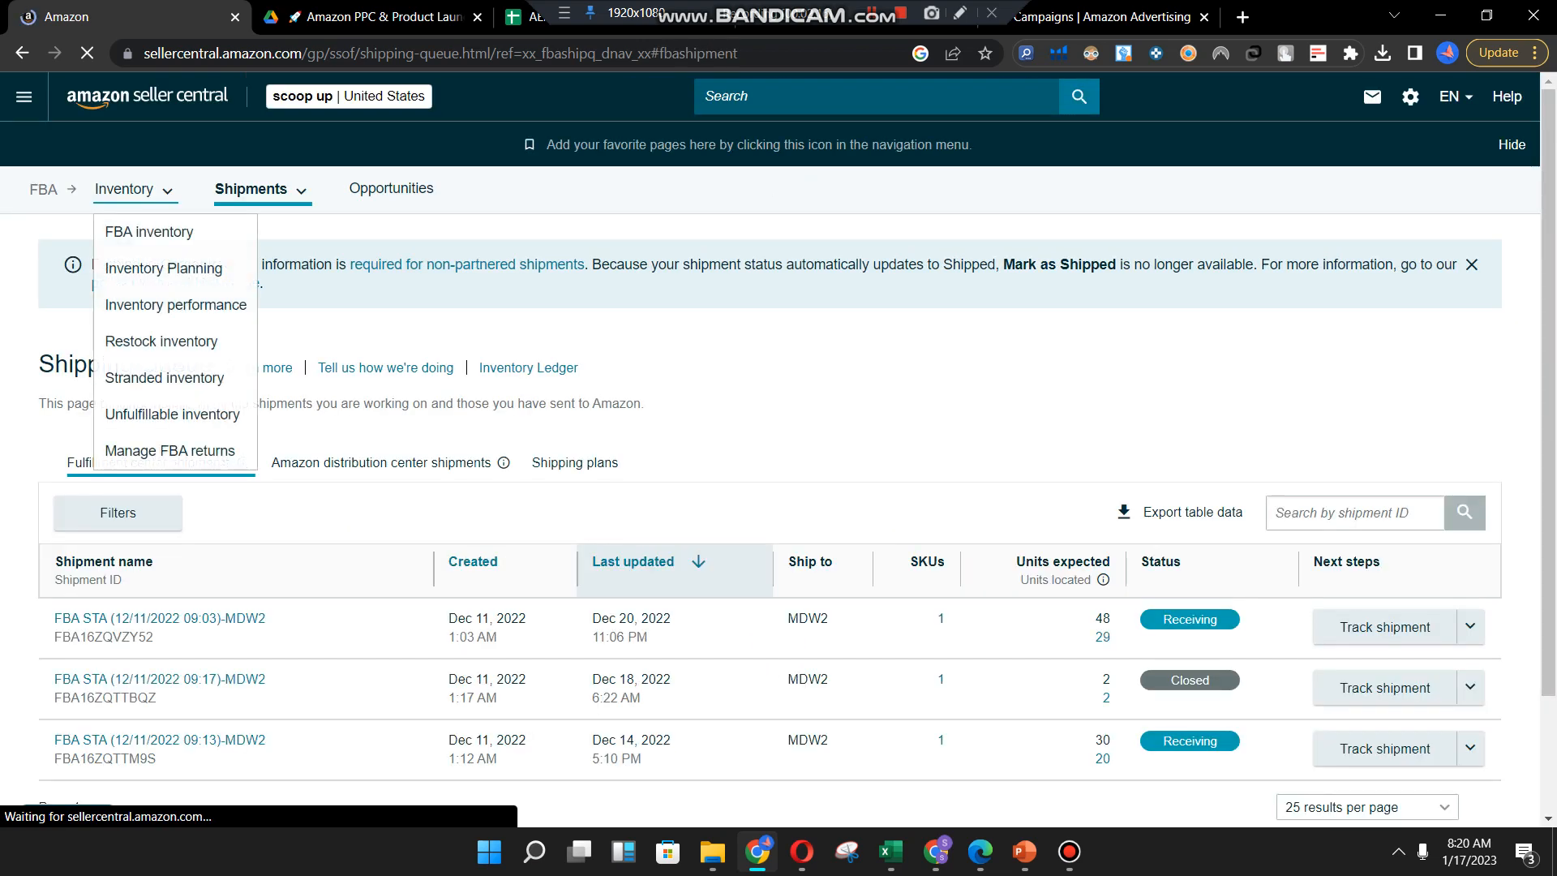
# Open the Send to Amazon shipment creation workflow
pyautogui.moveTo(261, 190)
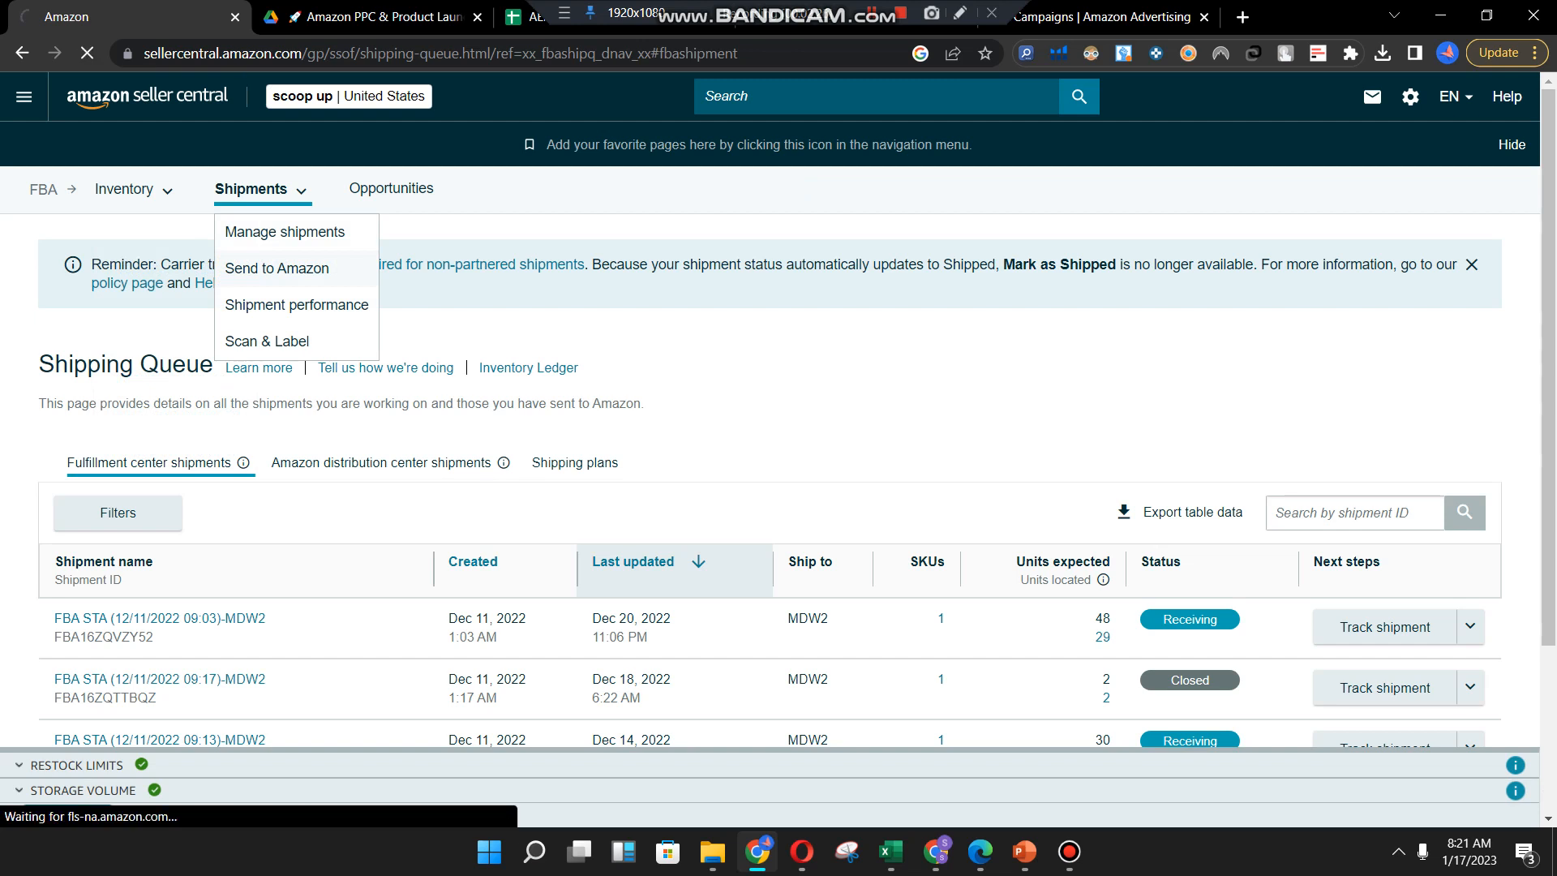
pyautogui.click(277, 267)
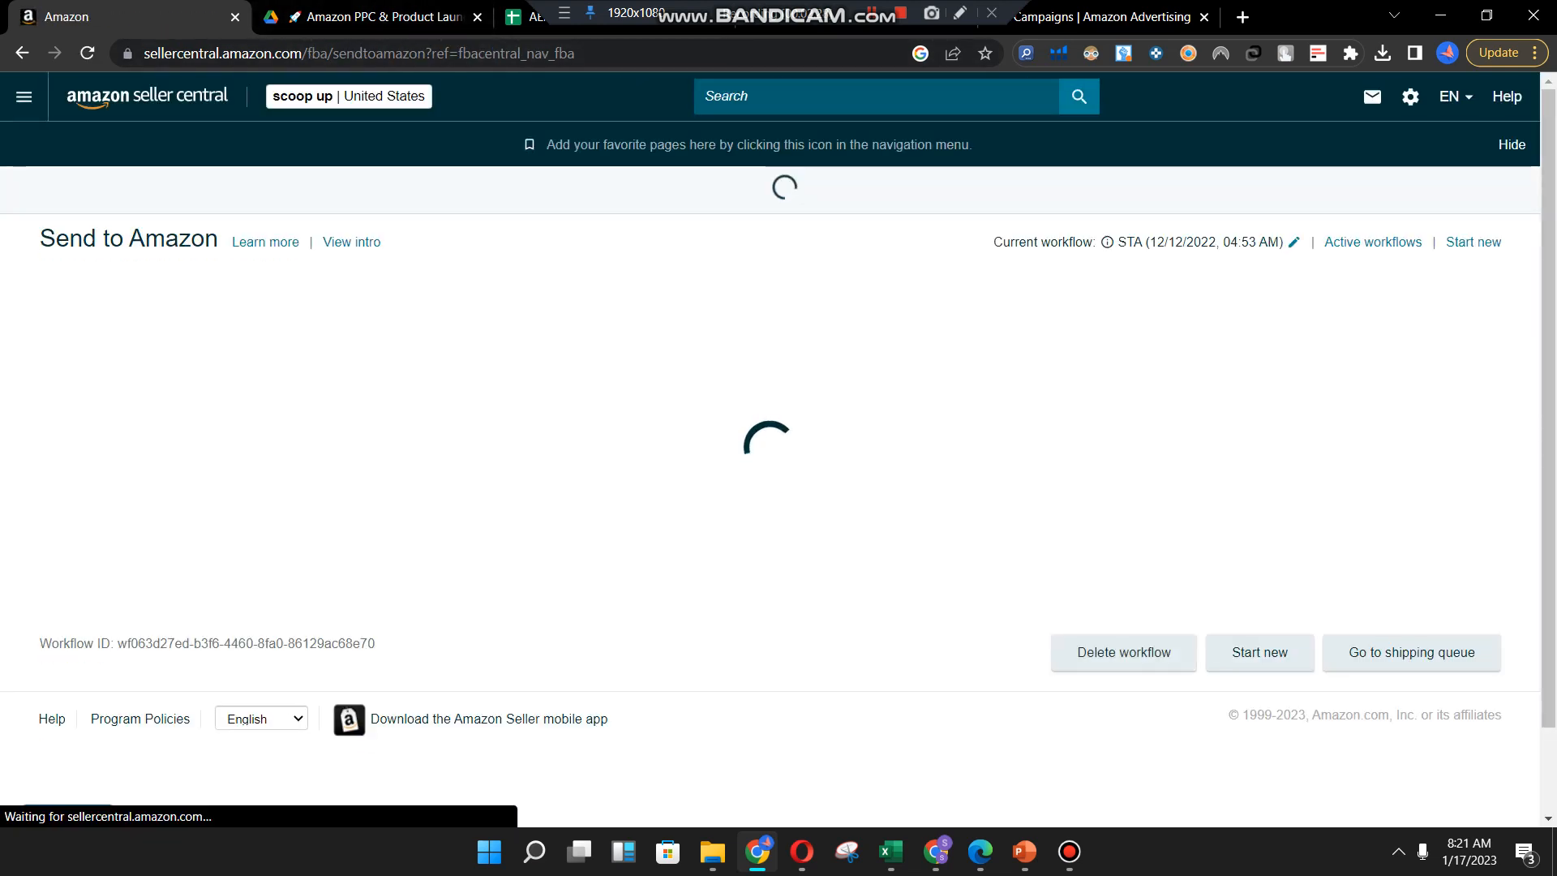
pyautogui.scroll(-1, 331, 389)
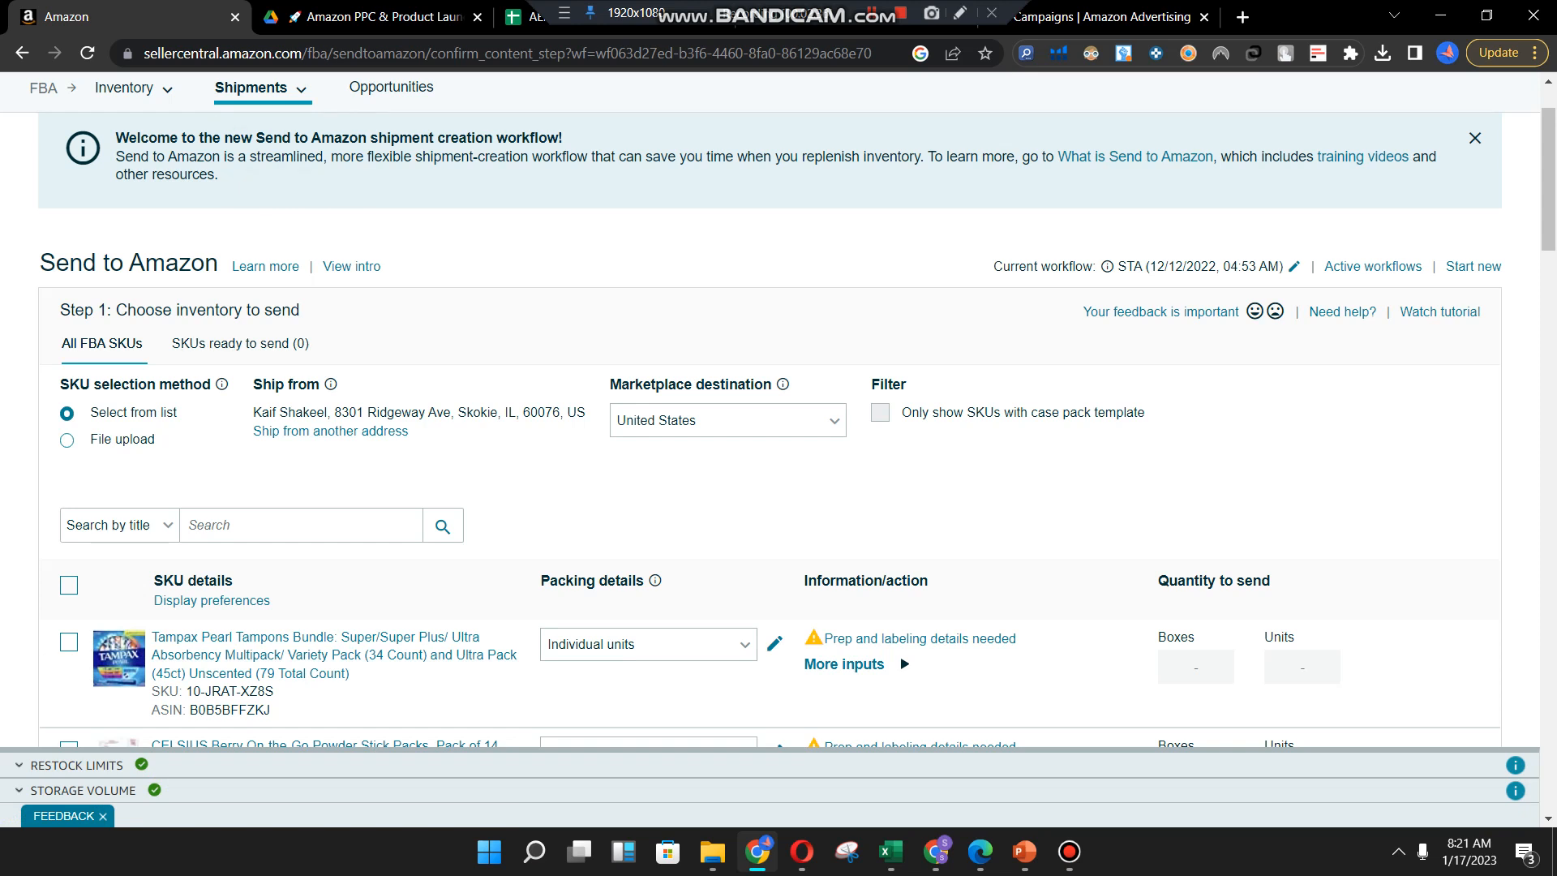
# Review the active Send to Amazon workflows and return to choosing inventory
pyautogui.click(1373, 266)
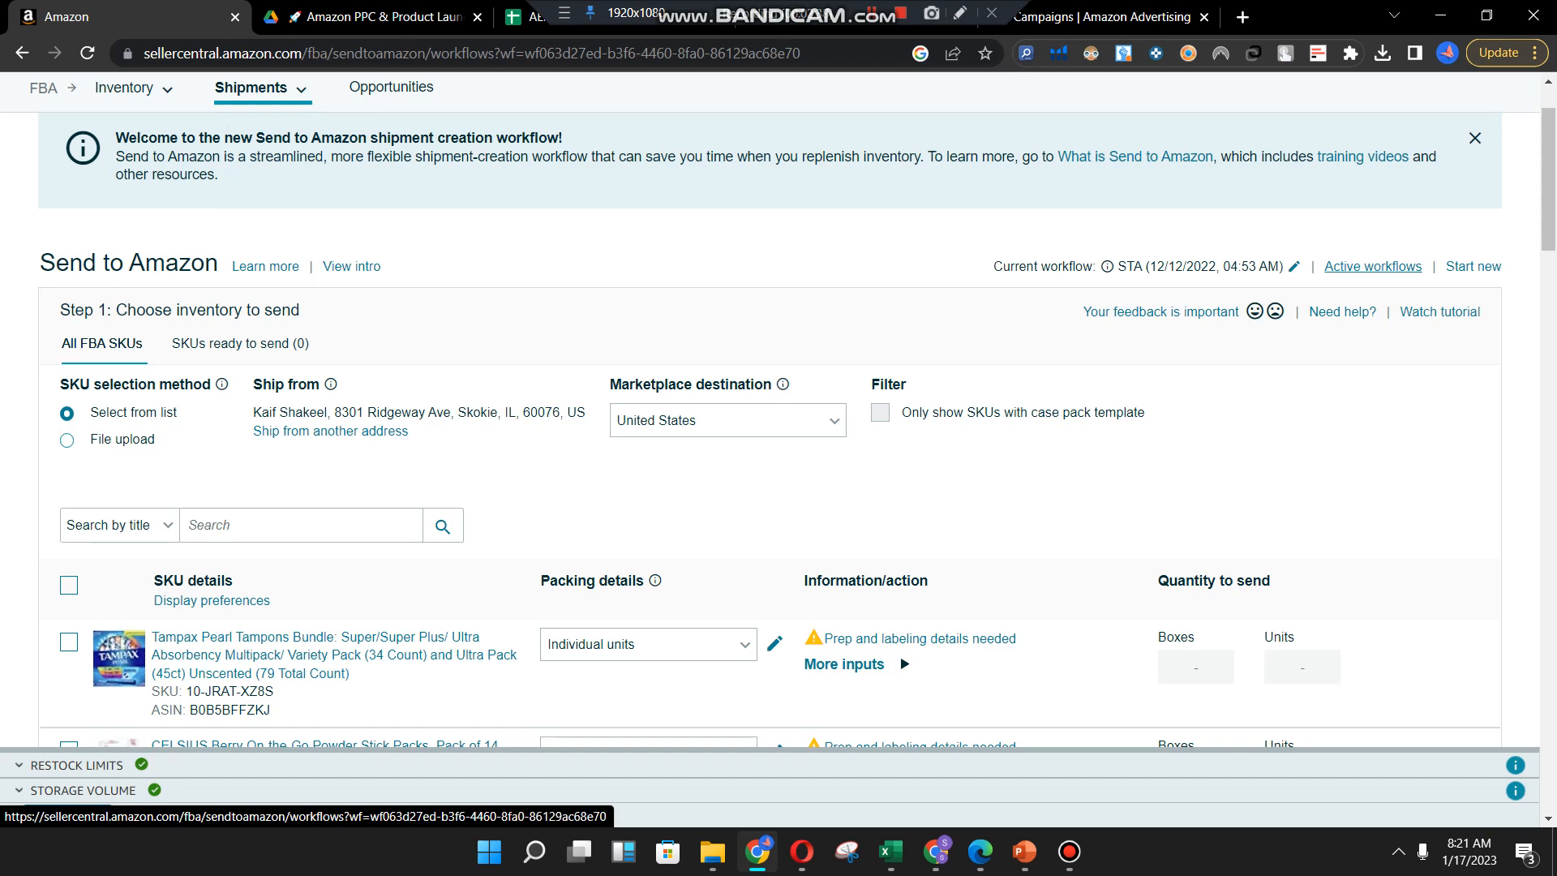
pyautogui.scroll(-5, 771, 478)
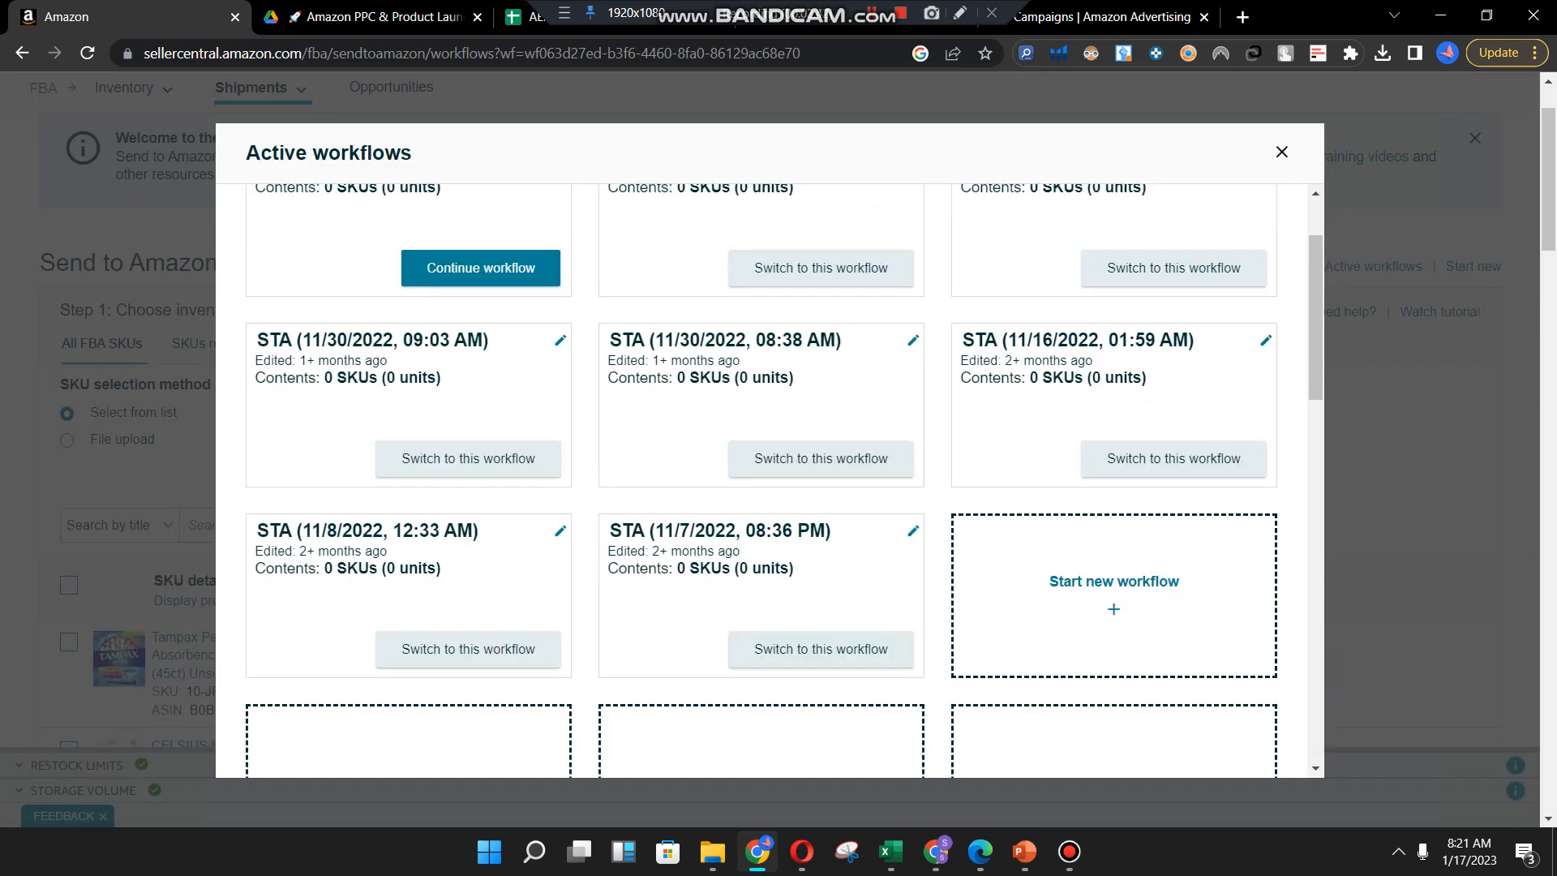
pyautogui.scroll(2, 771, 479)
pyautogui.scroll(-6, 771, 478)
pyautogui.scroll(-8, 770, 478)
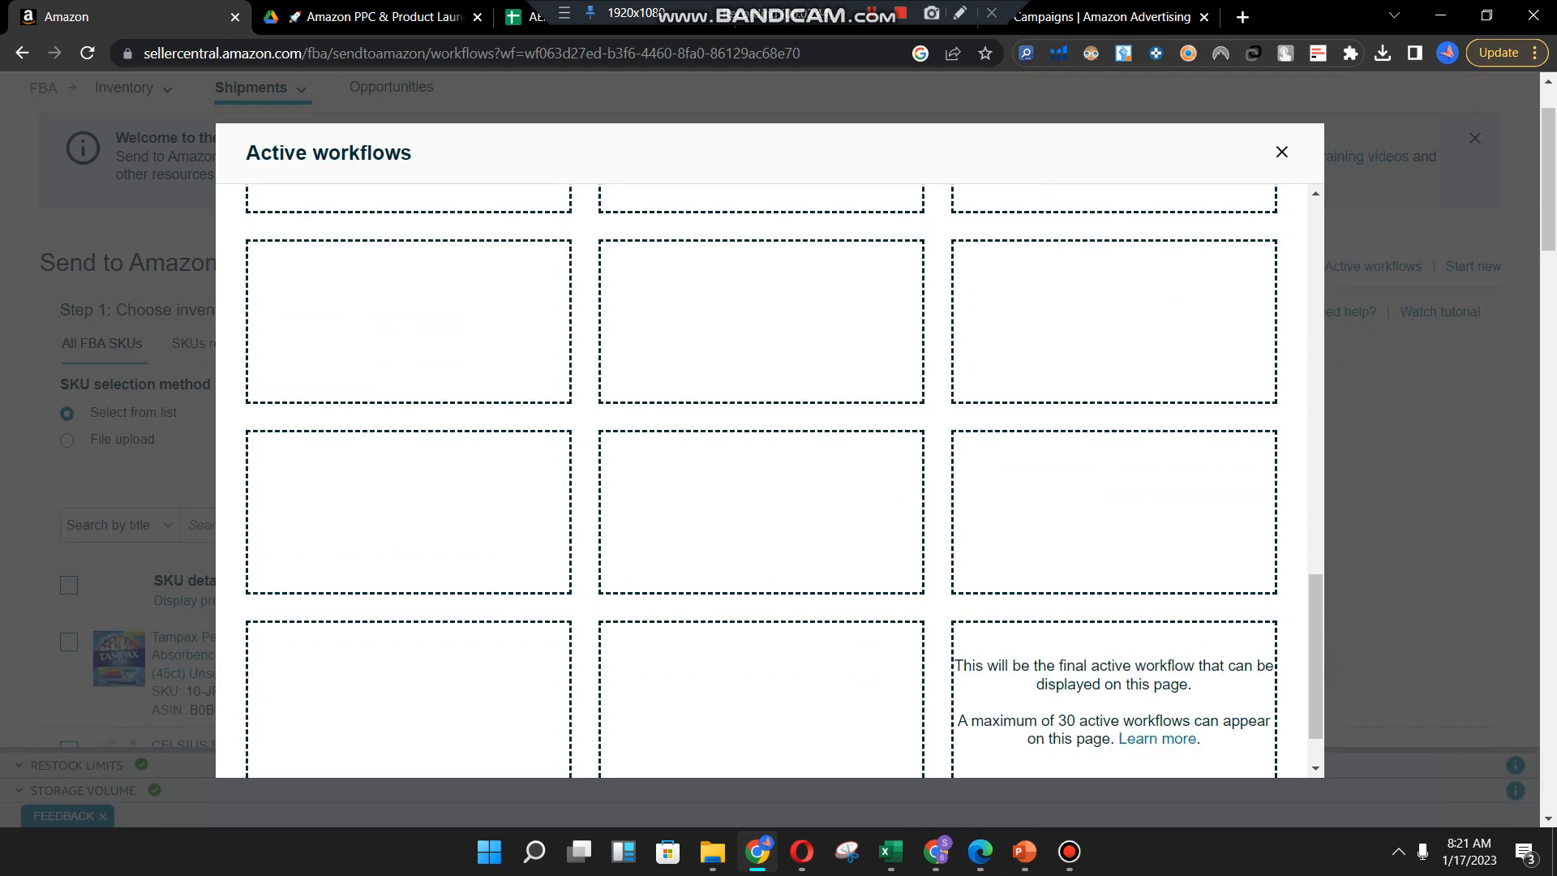
pyautogui.scroll(18, 770, 478)
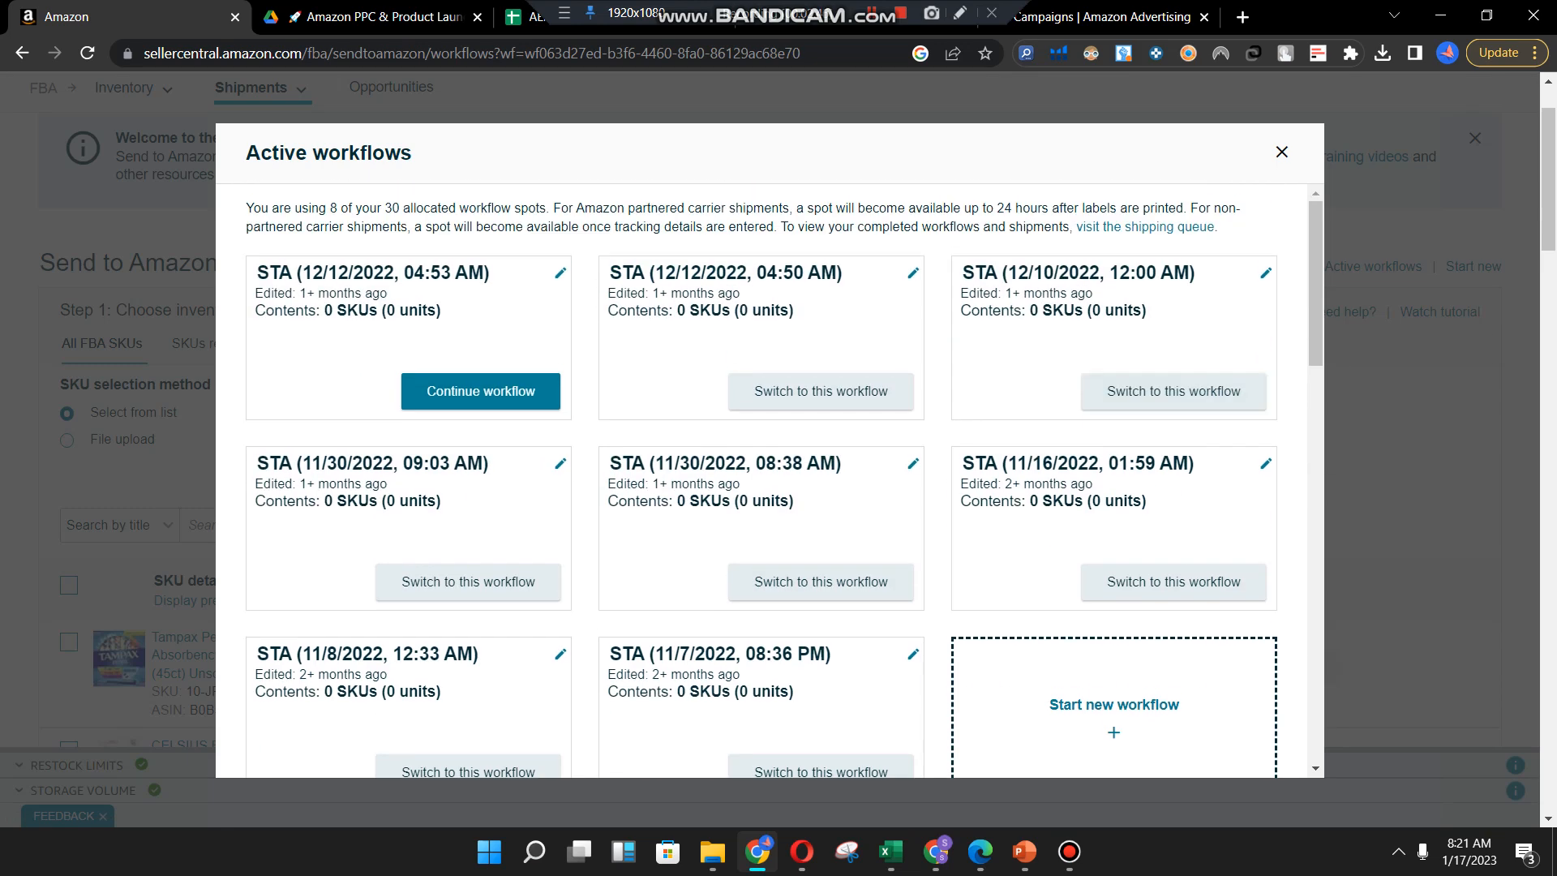
pyautogui.hotkey('alt', 'Left')
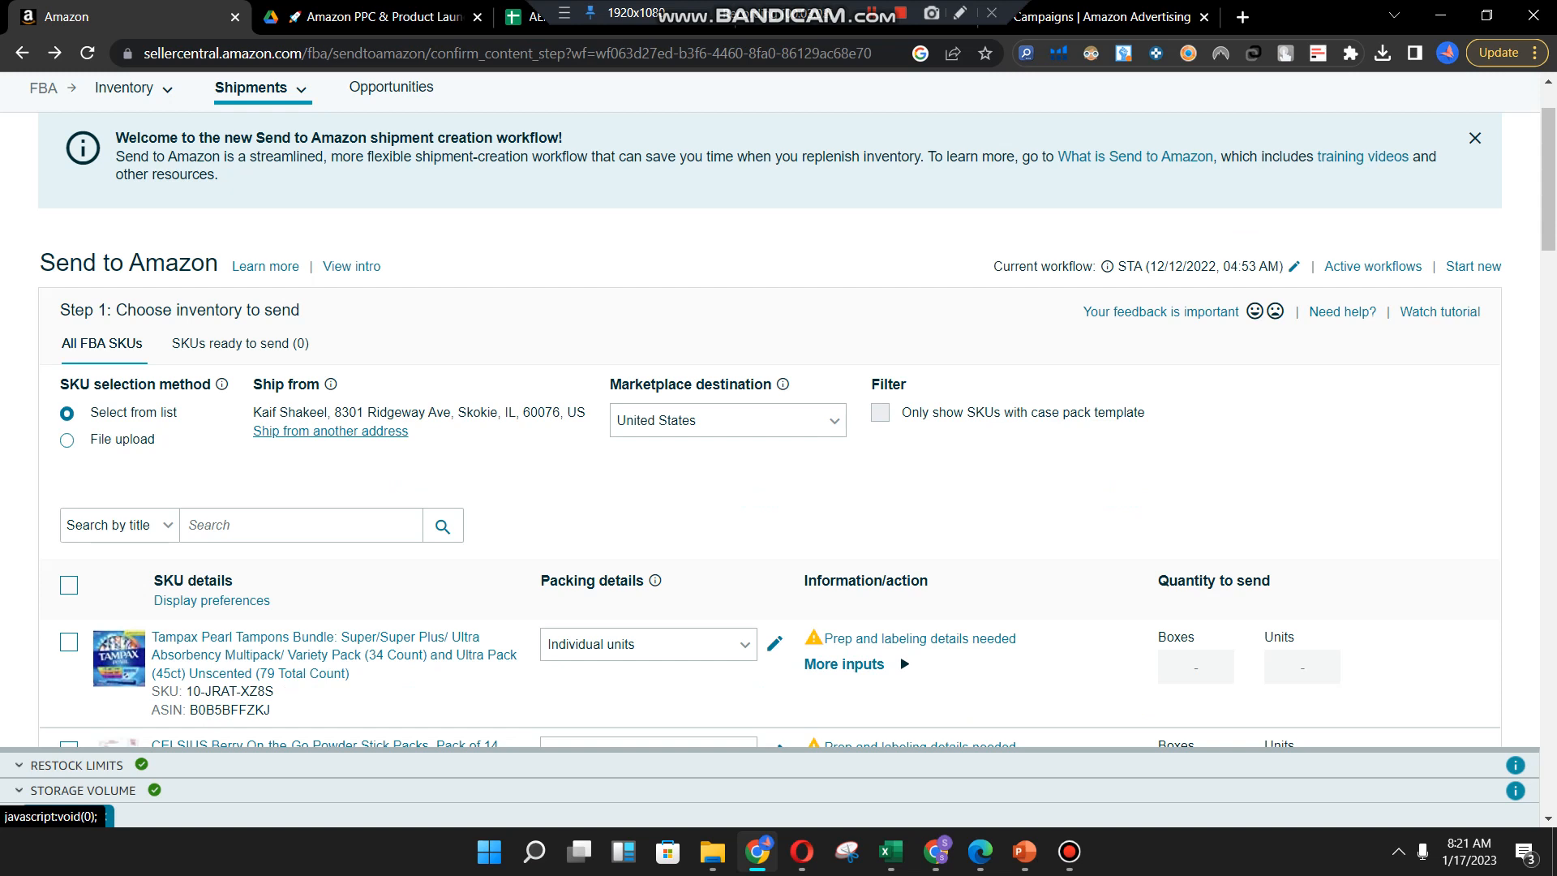
# Open the form for adding a new ship-from address and examine its company name, full name, street address and city fields
pyautogui.click(330, 431)
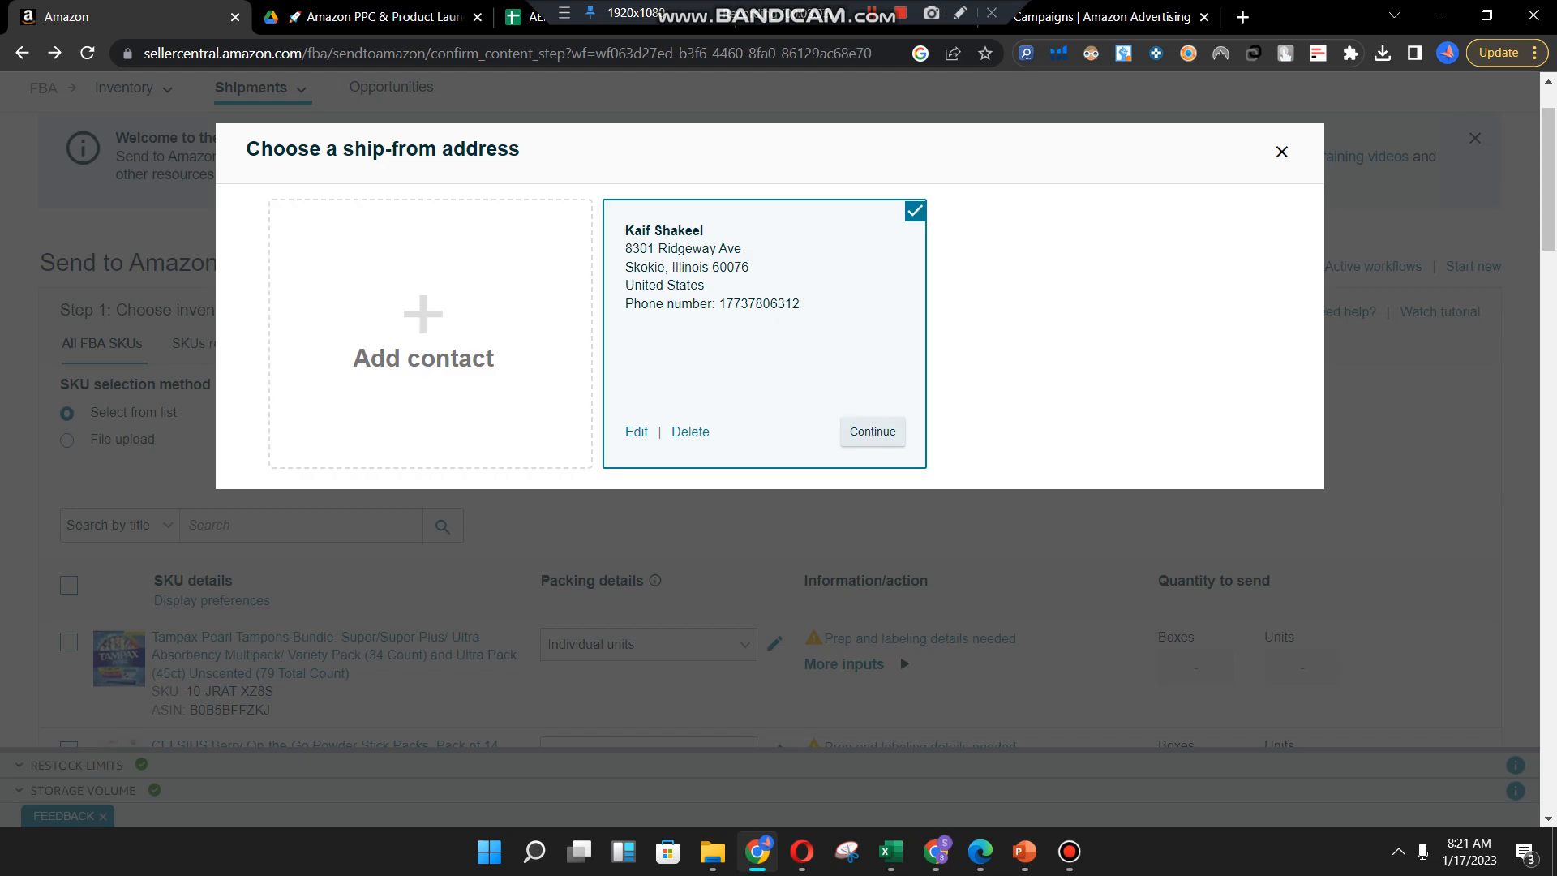
pyautogui.click(424, 334)
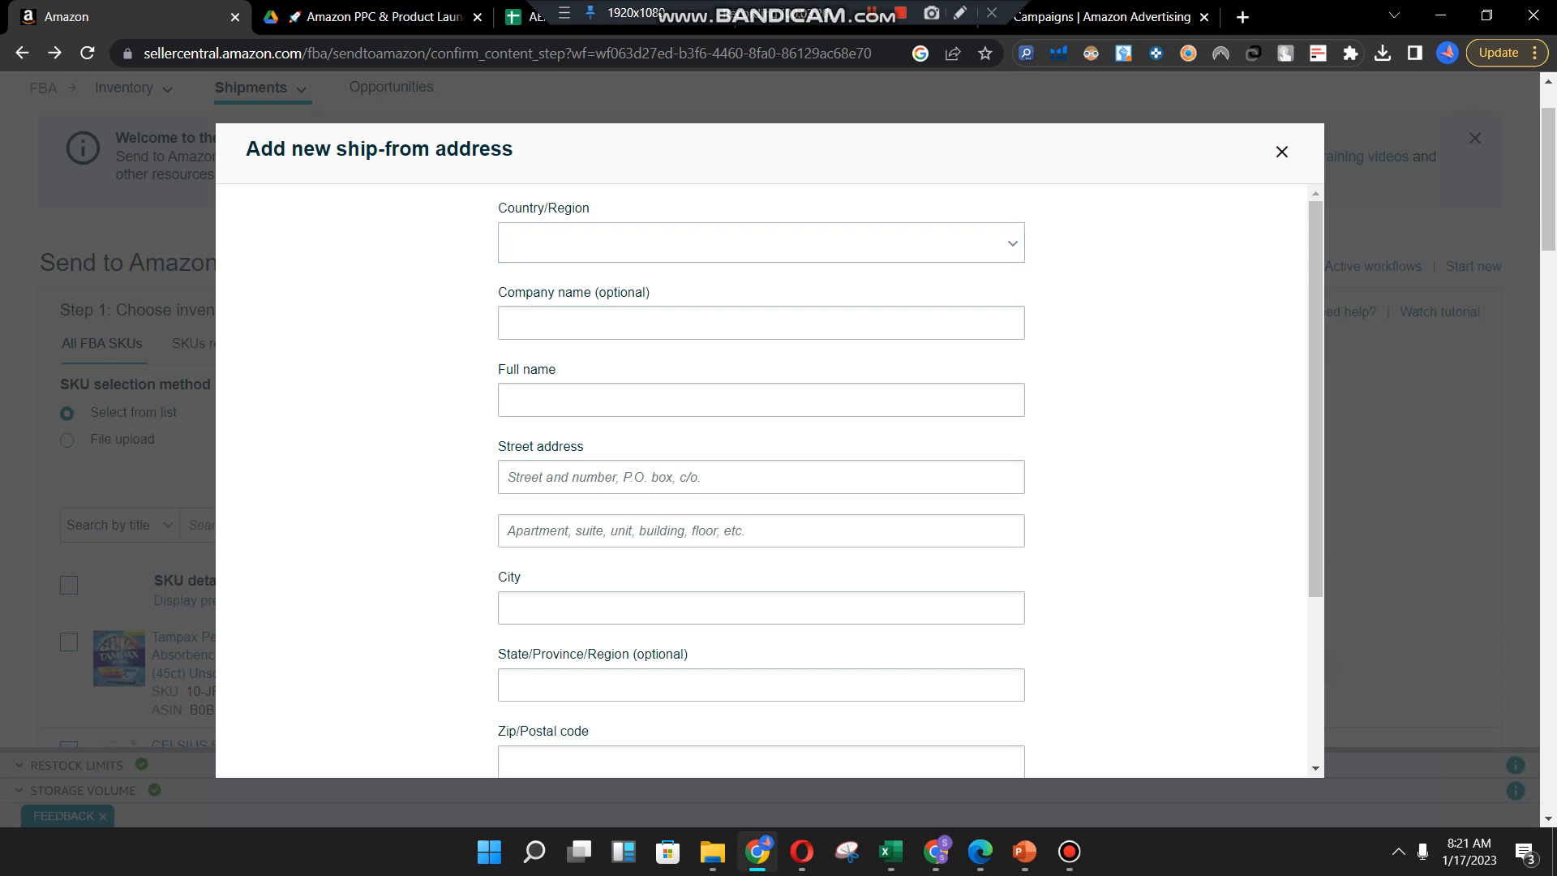
pyautogui.click(761, 323)
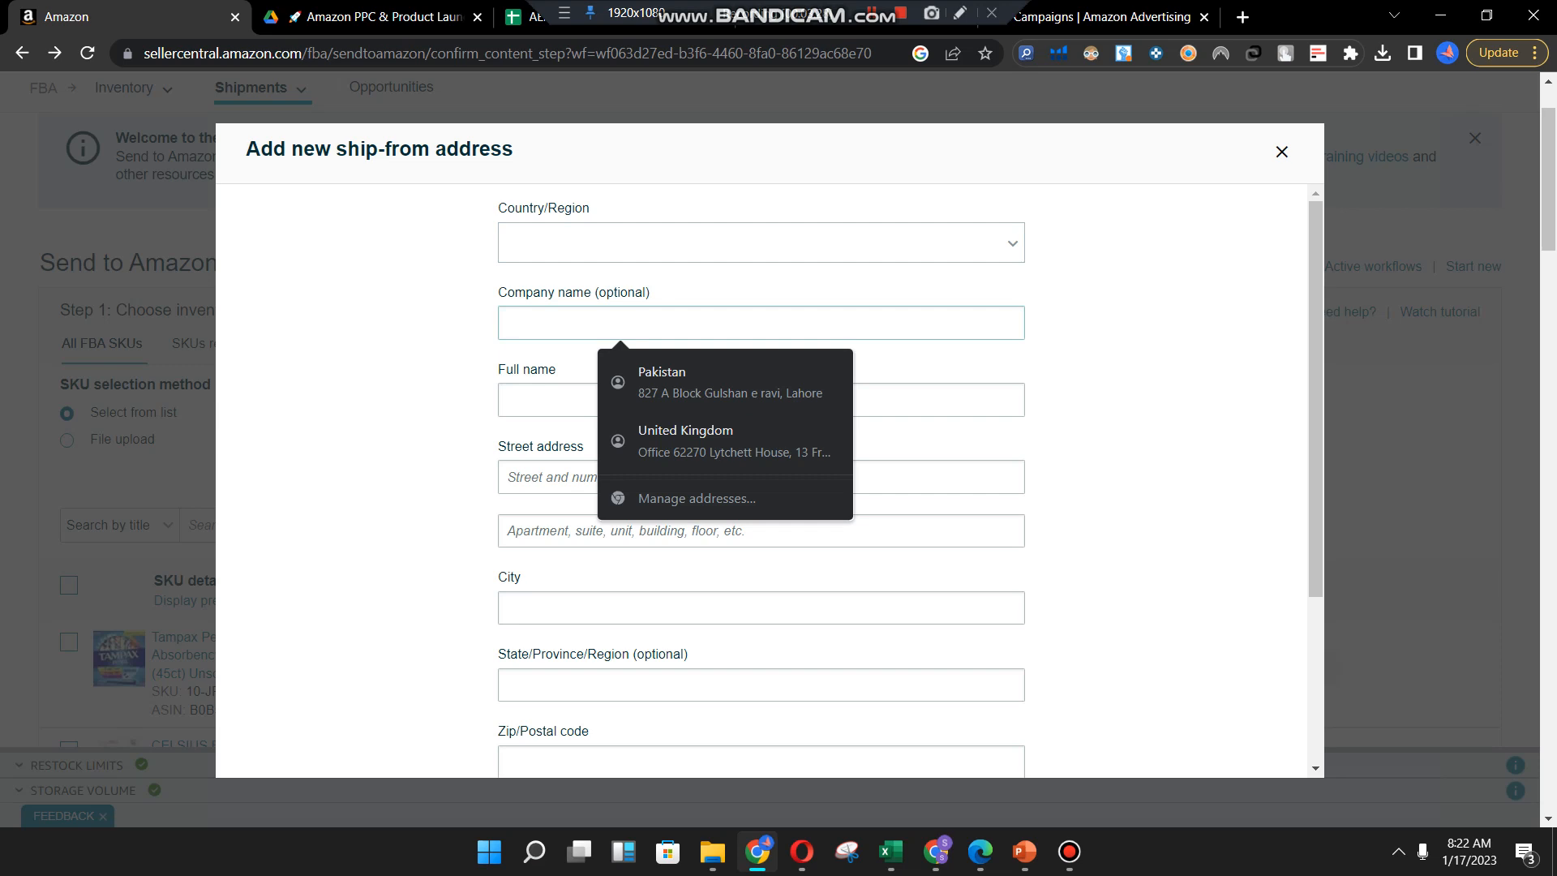
pyautogui.click(551, 400)
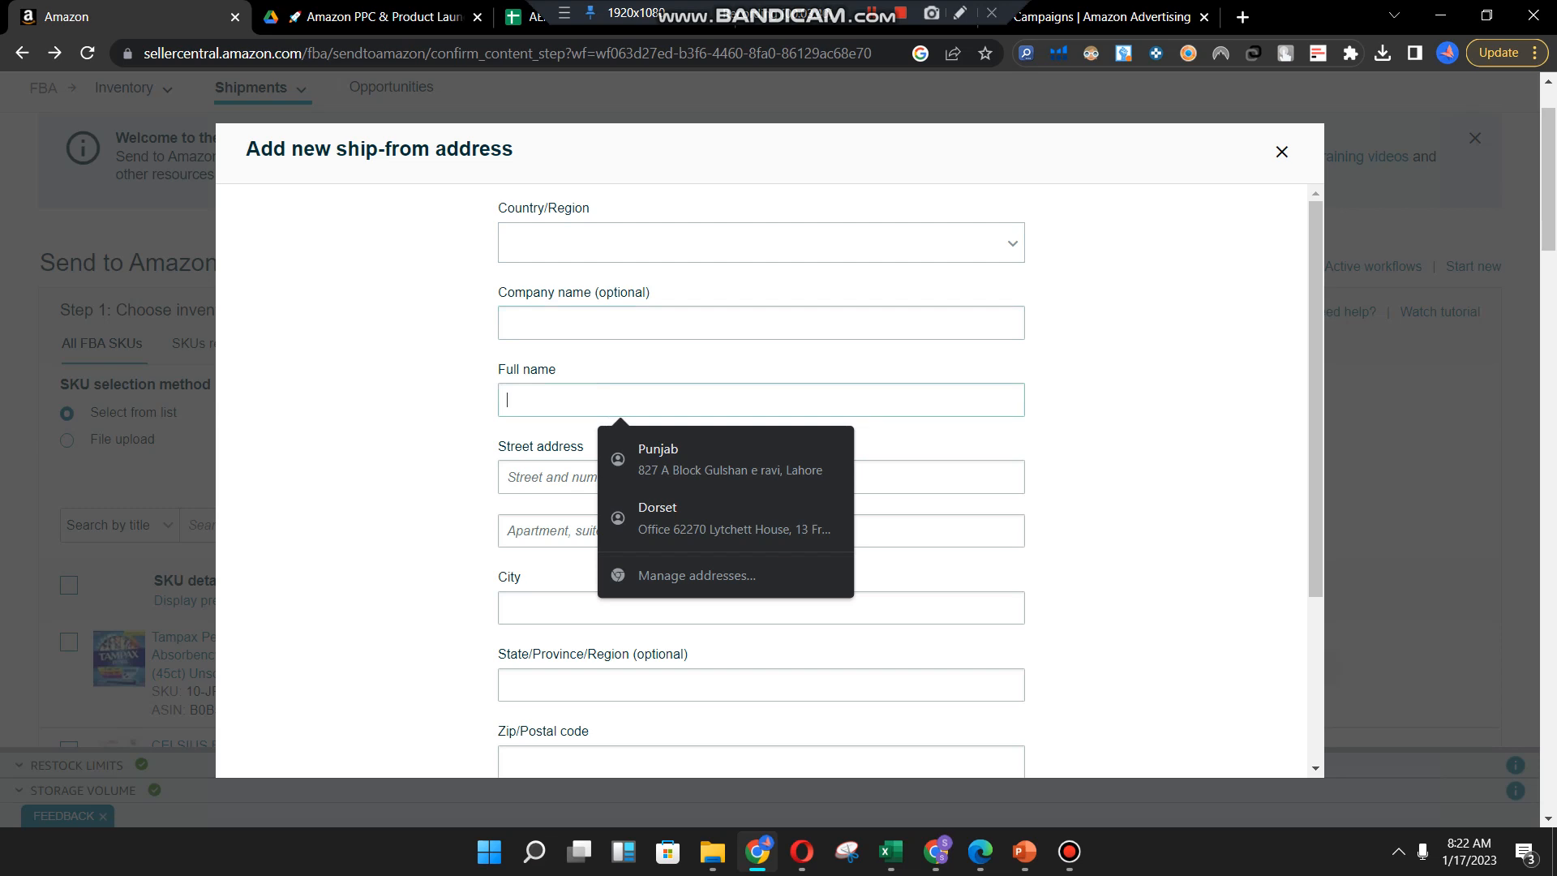
pyautogui.click(932, 477)
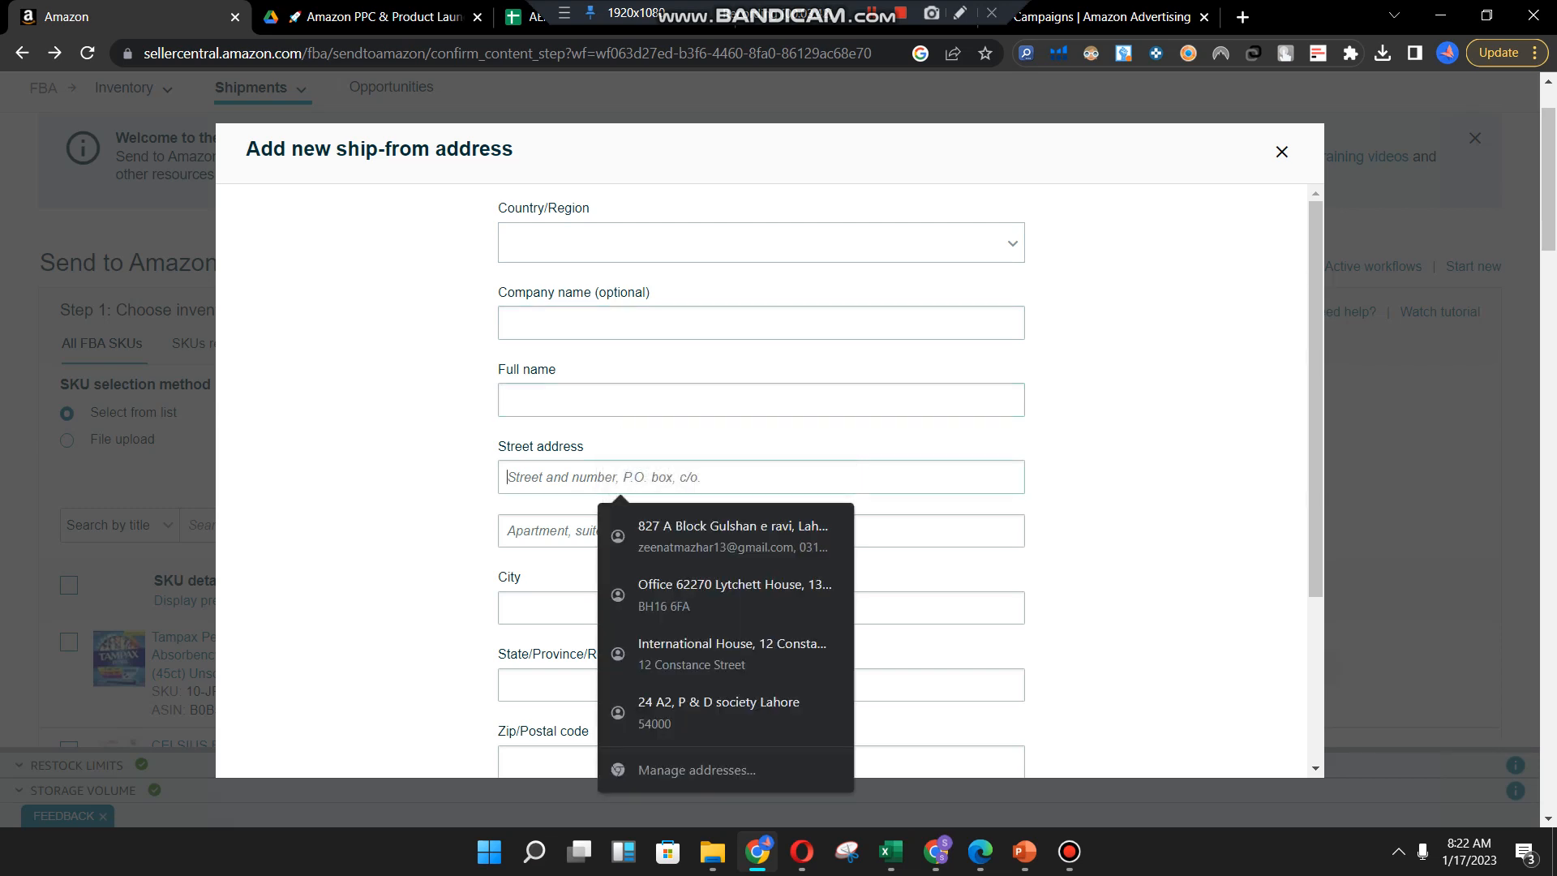
pyautogui.click(932, 608)
pyautogui.click(1127, 251)
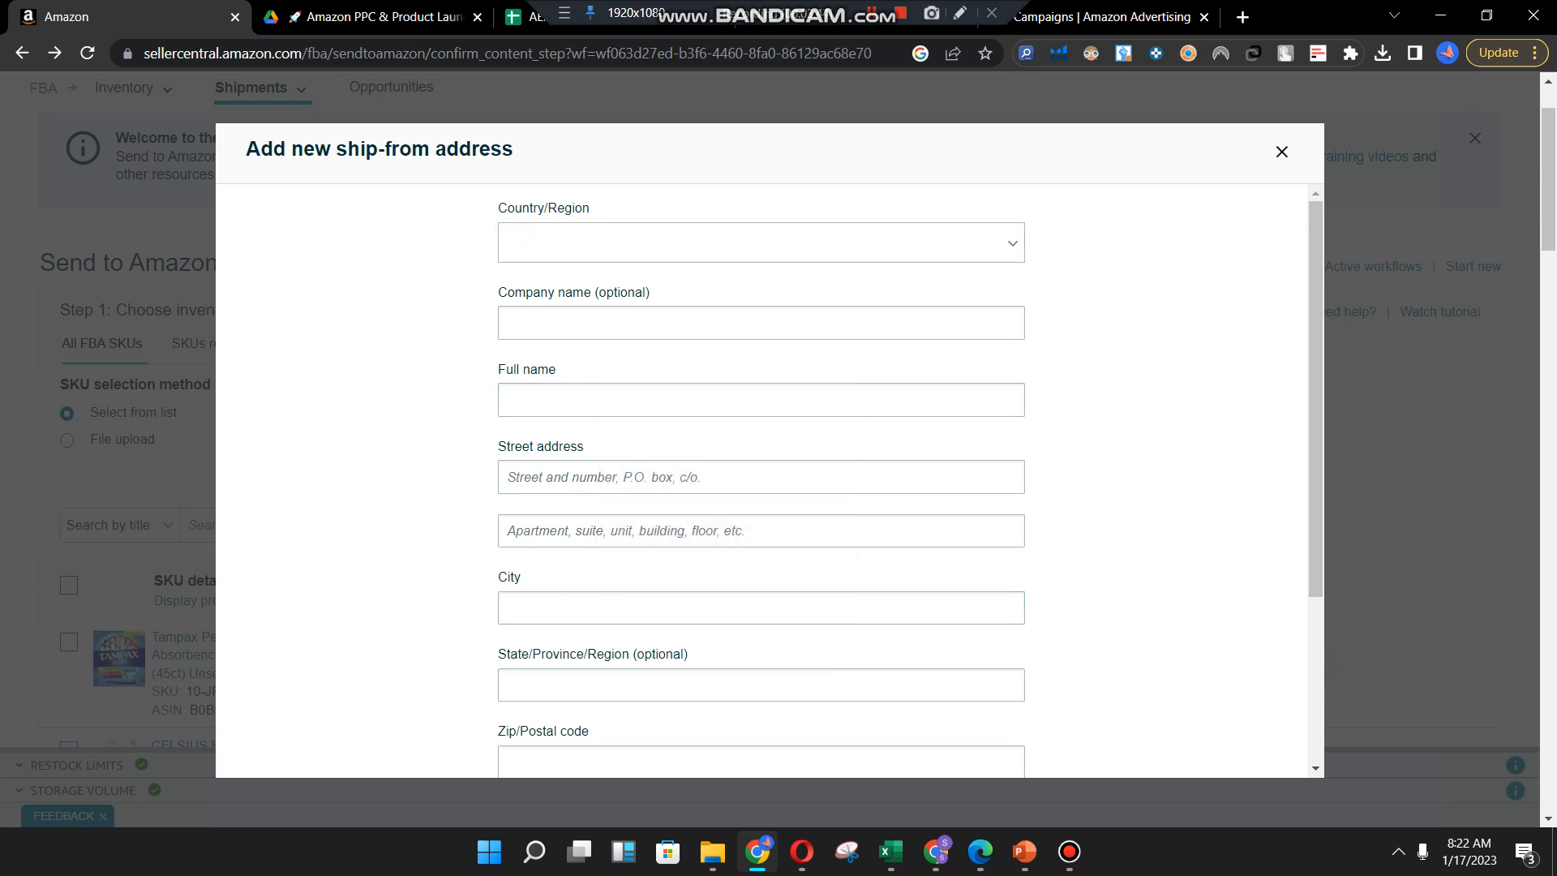
# Examine the state, zip code, phone number and email fields of the new ship-from address form, and close it without adding a contact
pyautogui.scroll(-1, 761, 486)
pyautogui.click(761, 584)
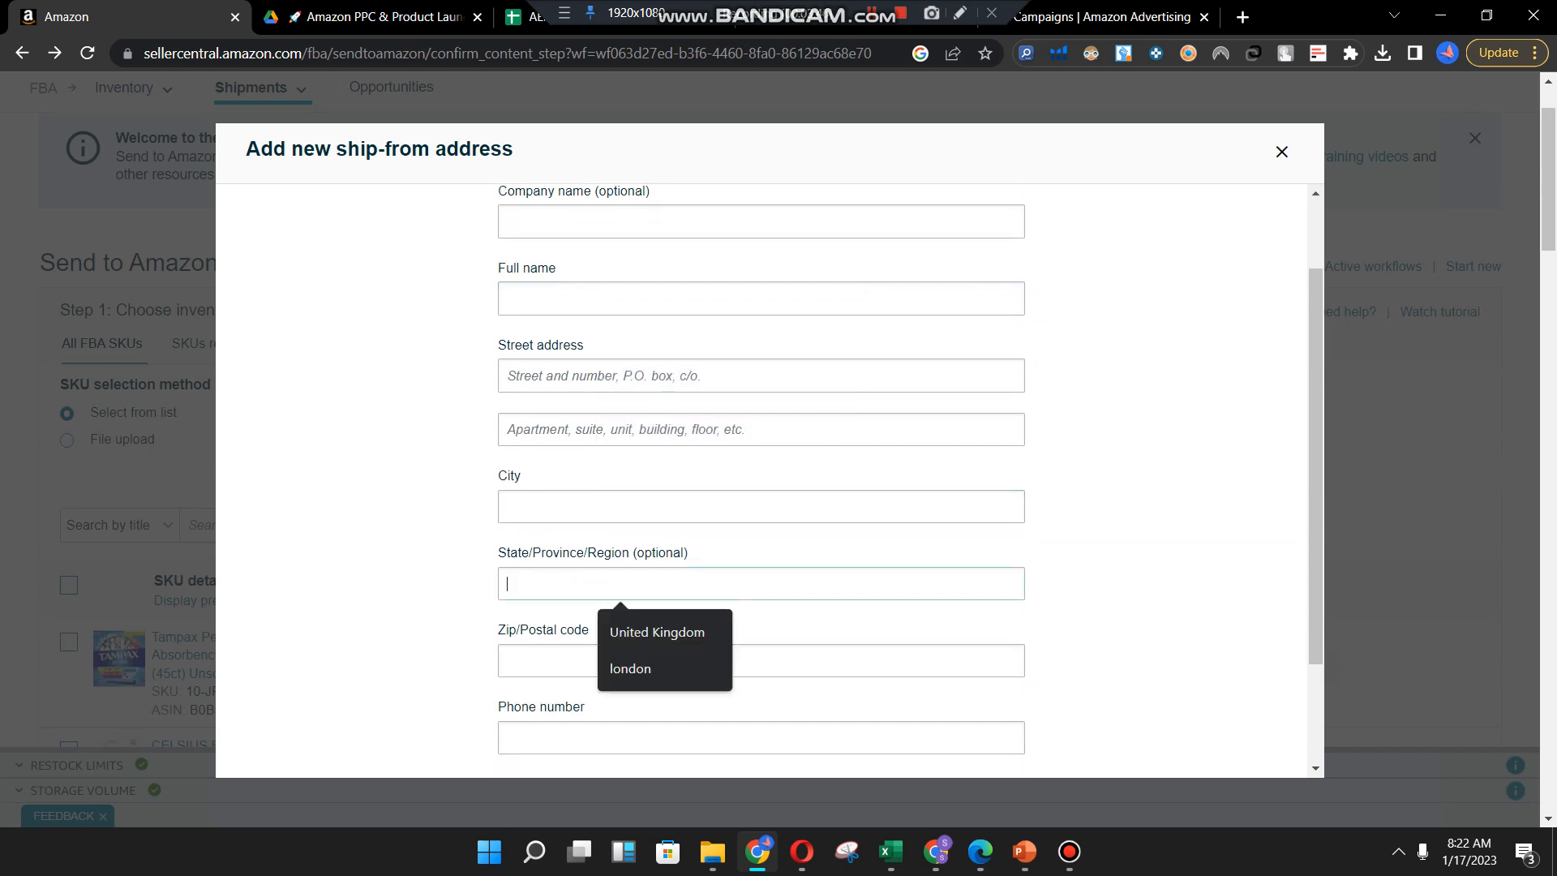
pyautogui.scroll(-1, 761, 487)
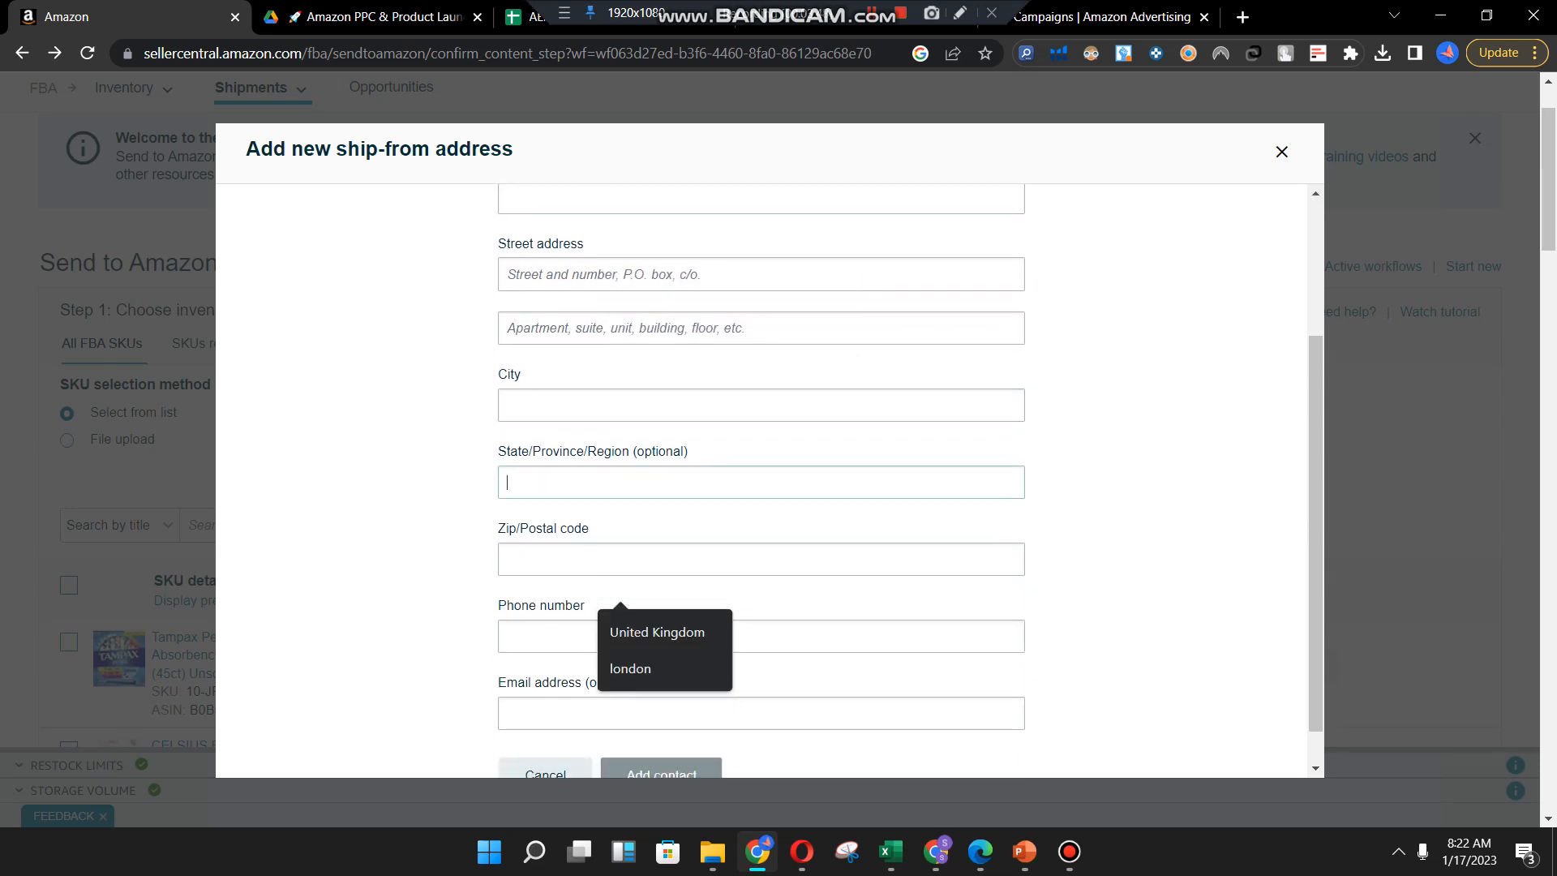
pyautogui.click(761, 559)
pyautogui.click(552, 636)
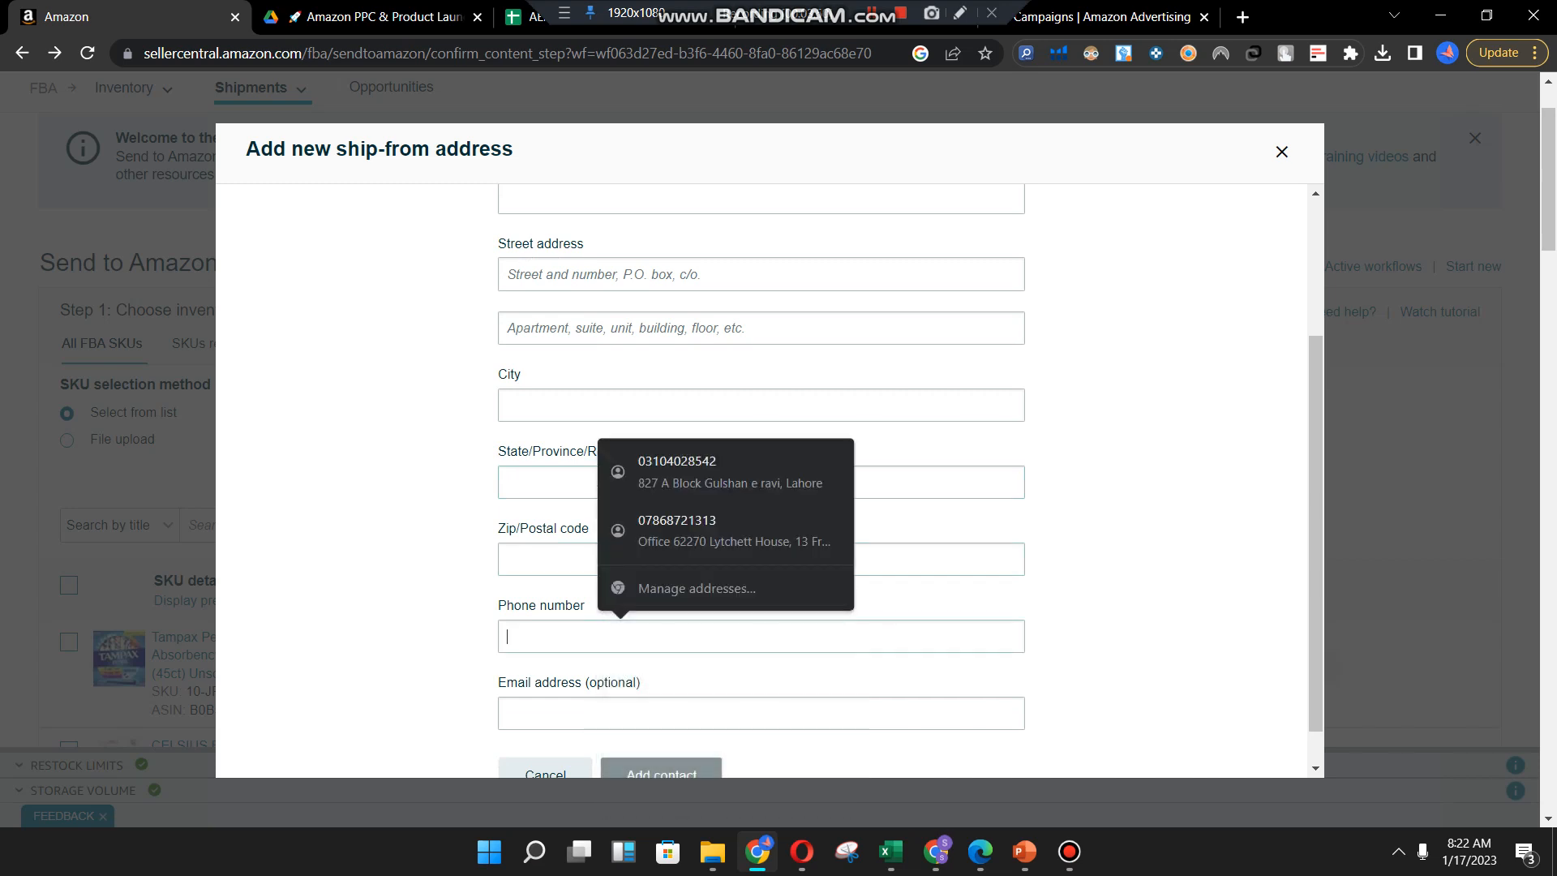
pyautogui.click(698, 714)
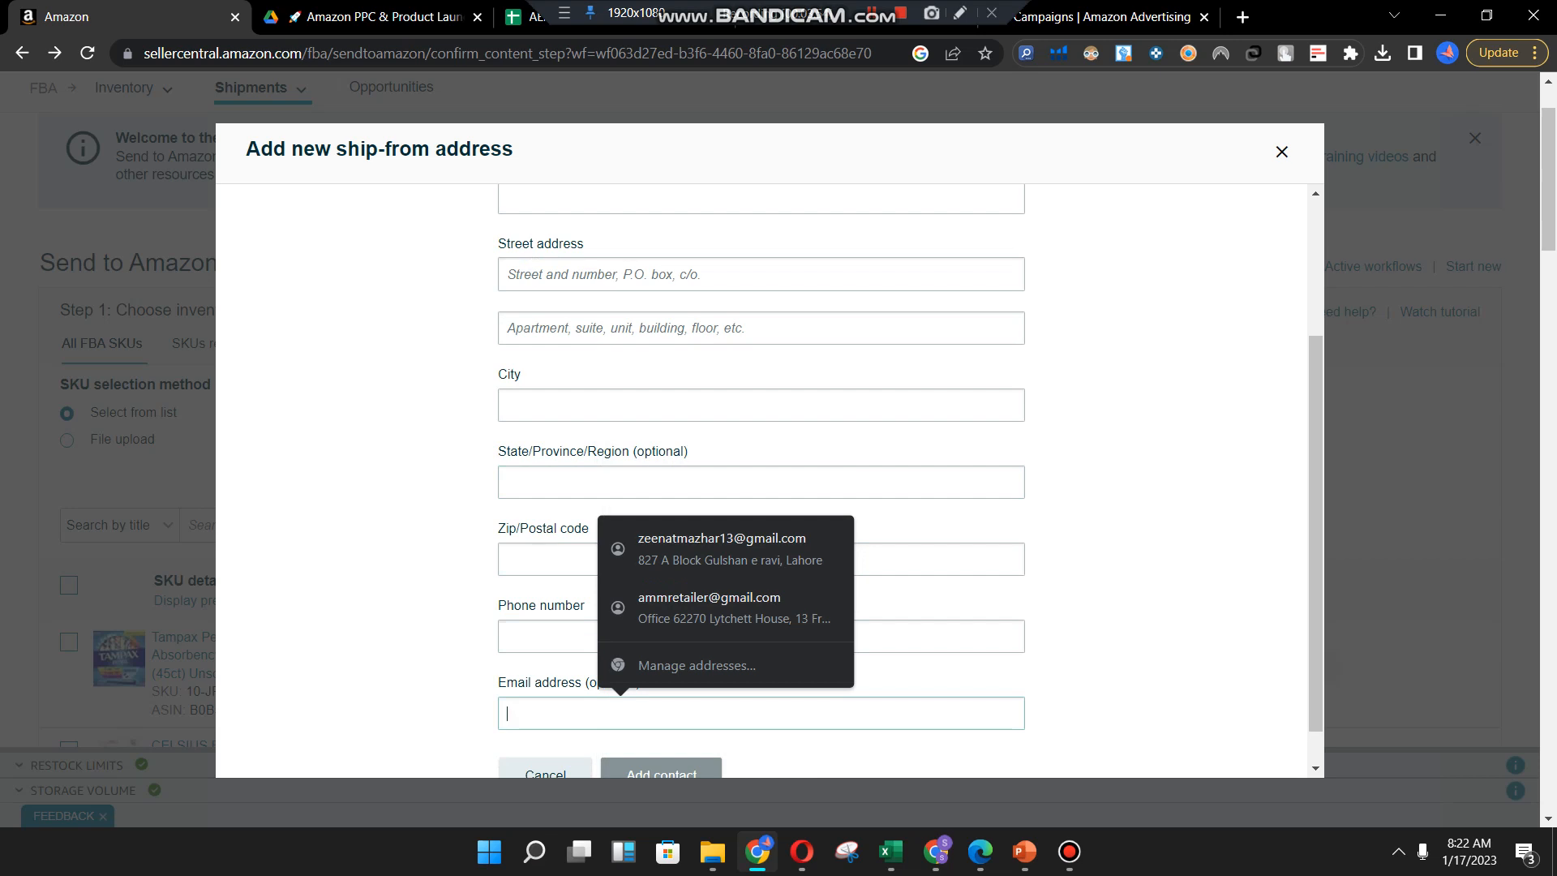
pyautogui.click(1281, 151)
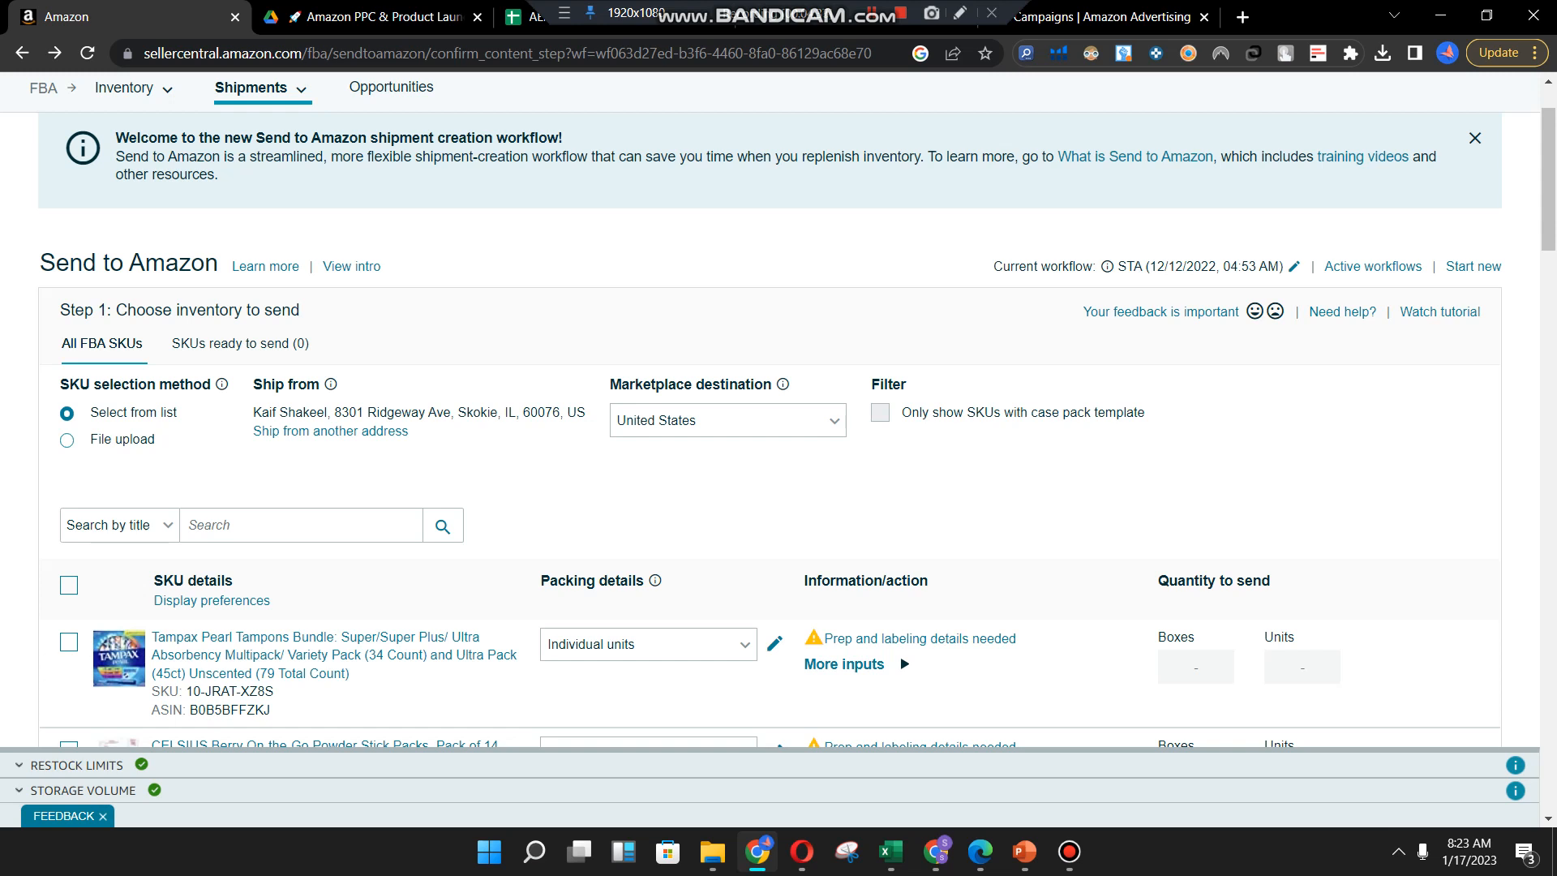
# Highlight the current ship-from street address and the contact name to check them
pyautogui.moveTo(332, 412); pyautogui.dragTo(585, 412)
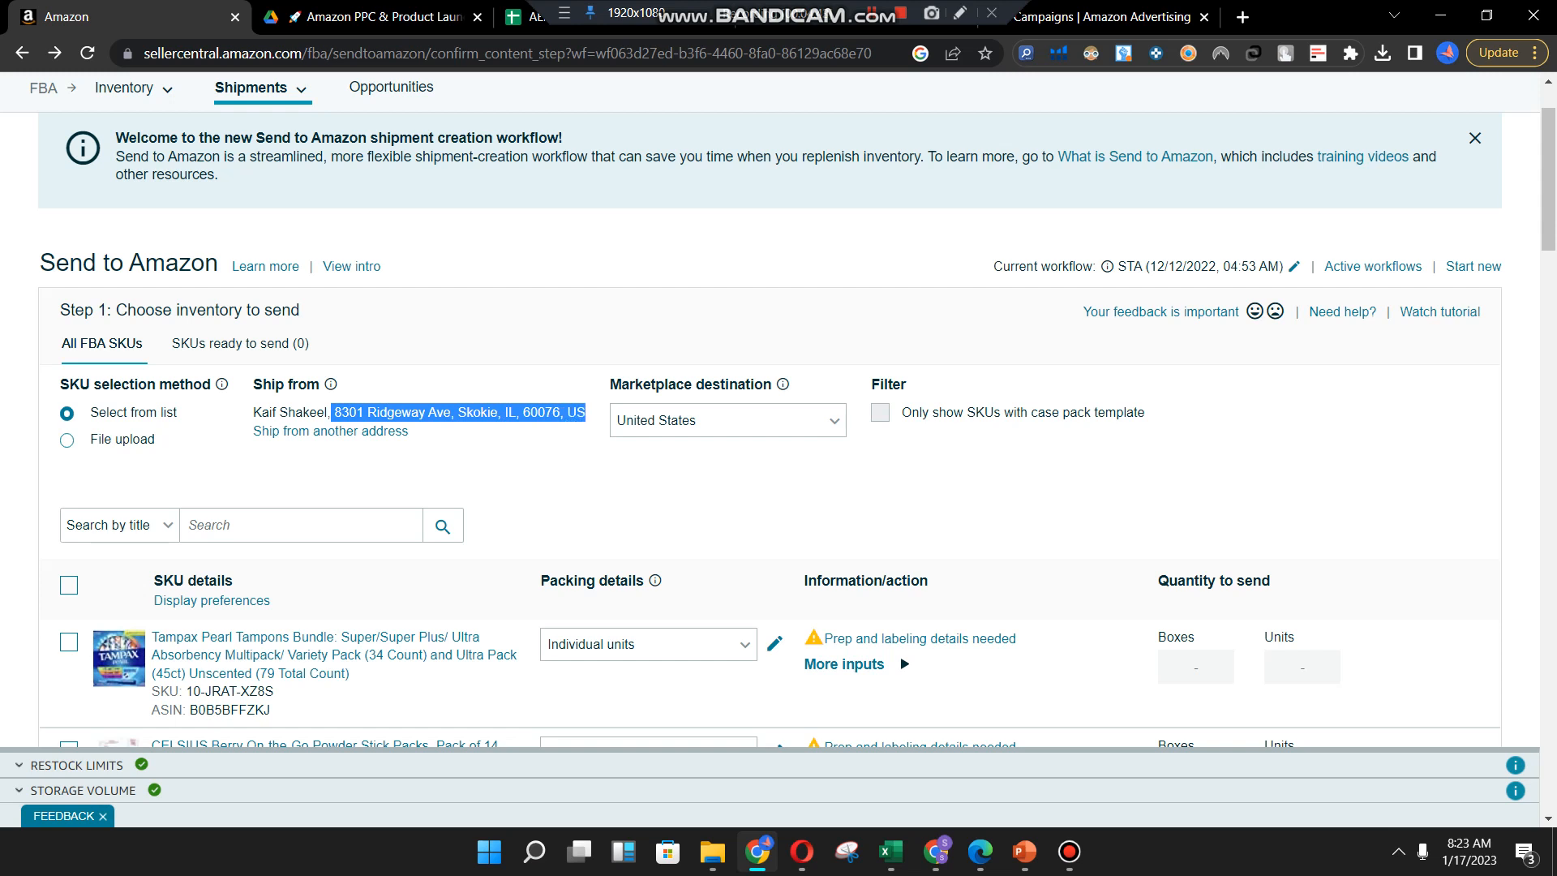
pyautogui.click(421, 468)
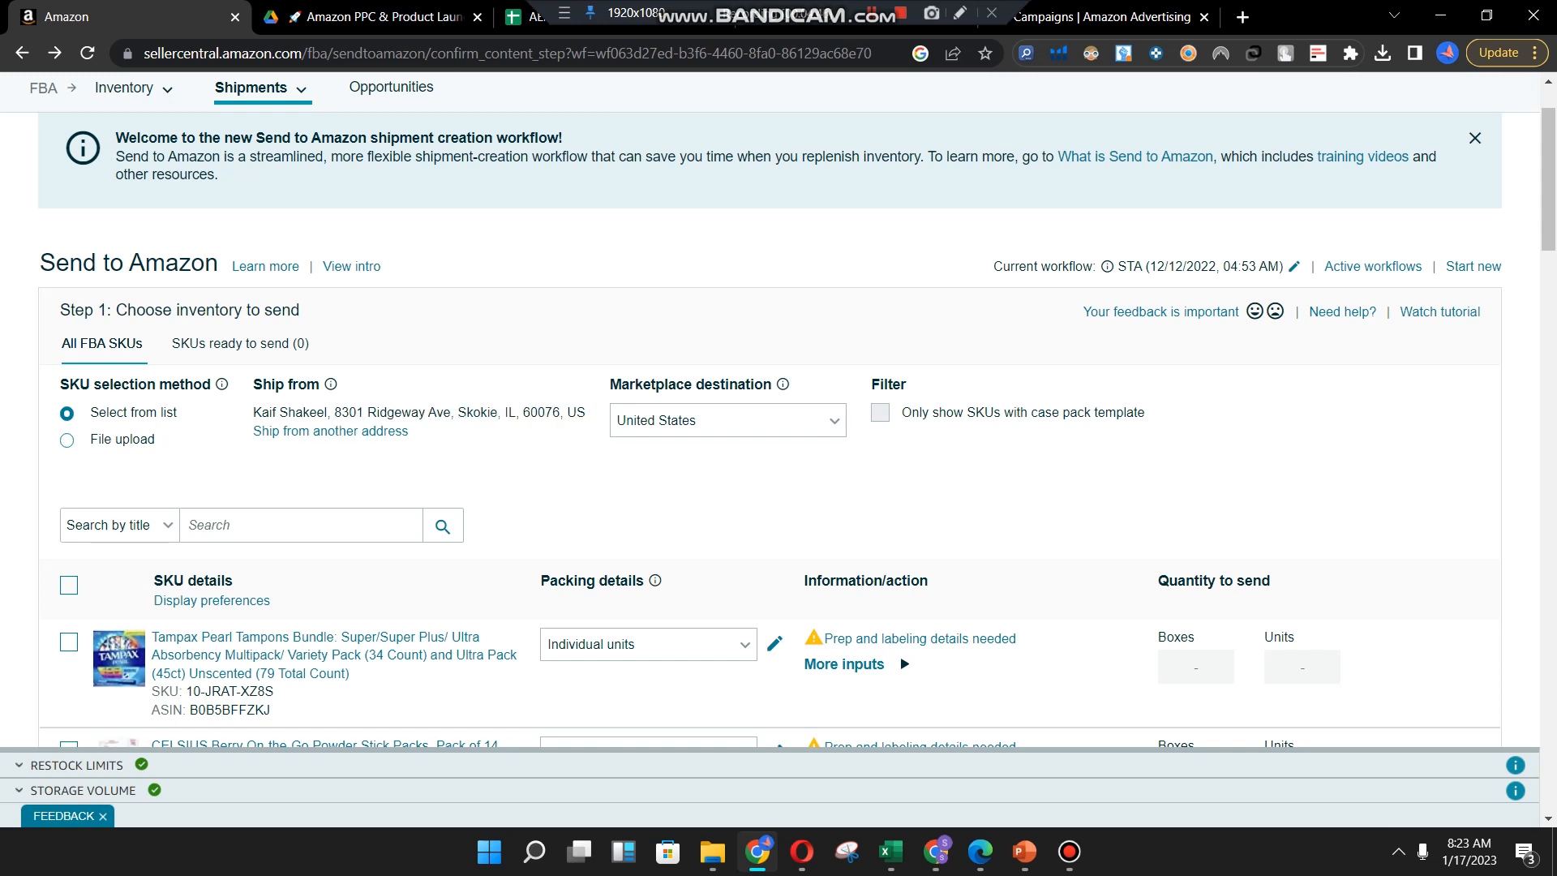
pyautogui.moveTo(328, 412); pyautogui.dragTo(253, 412)
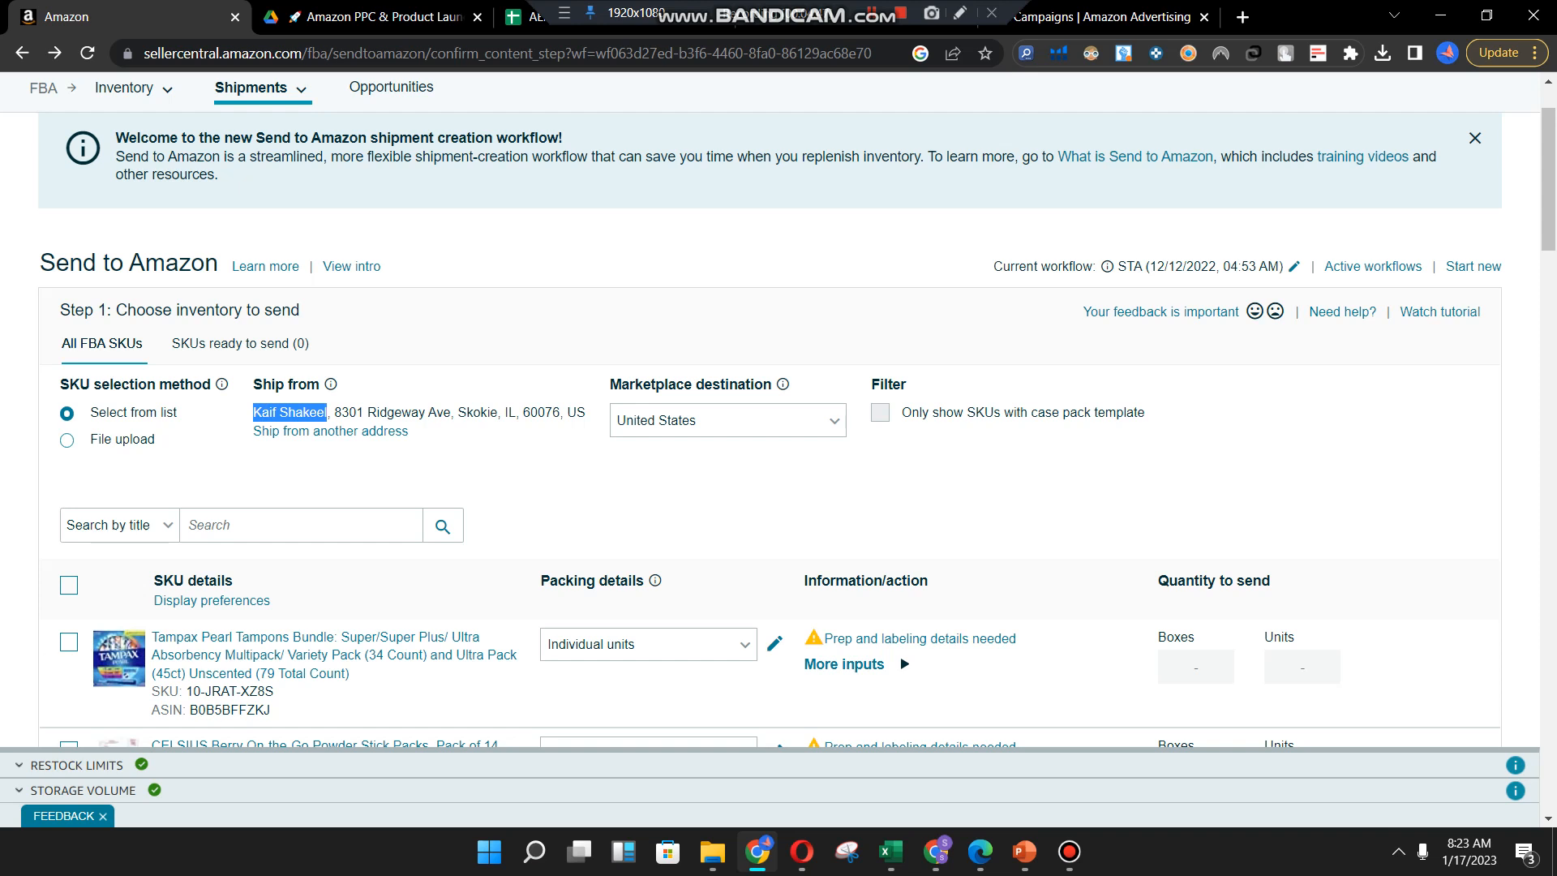
pyautogui.click(324, 465)
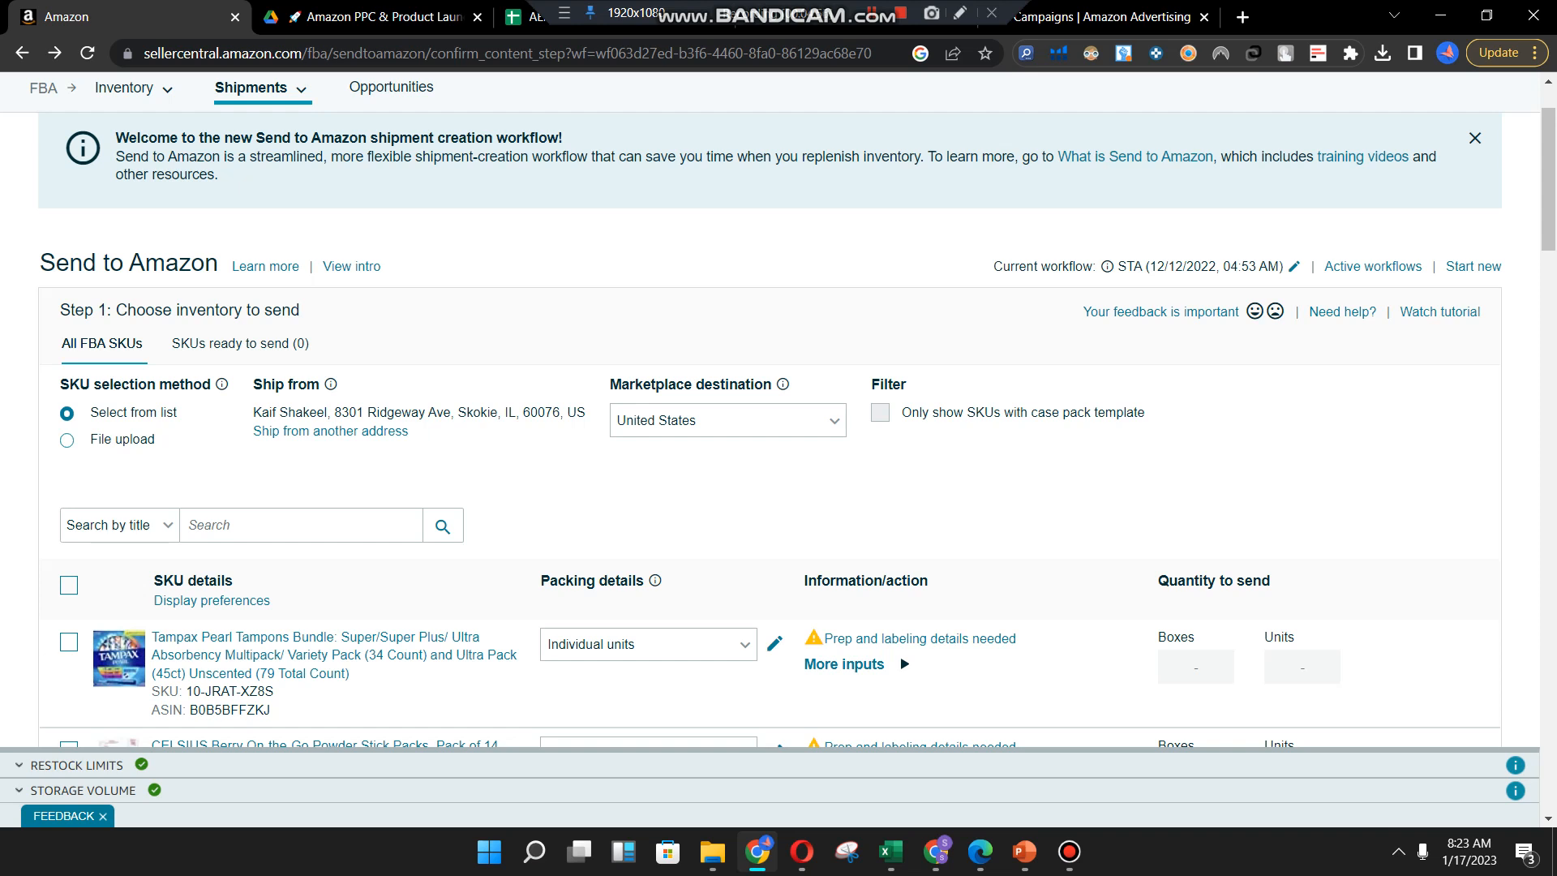
# Search the FBA SKUs by title for windex and select the Windex Commercial Line Glass Cleaner Refill
pyautogui.scroll(-1, 770, 422)
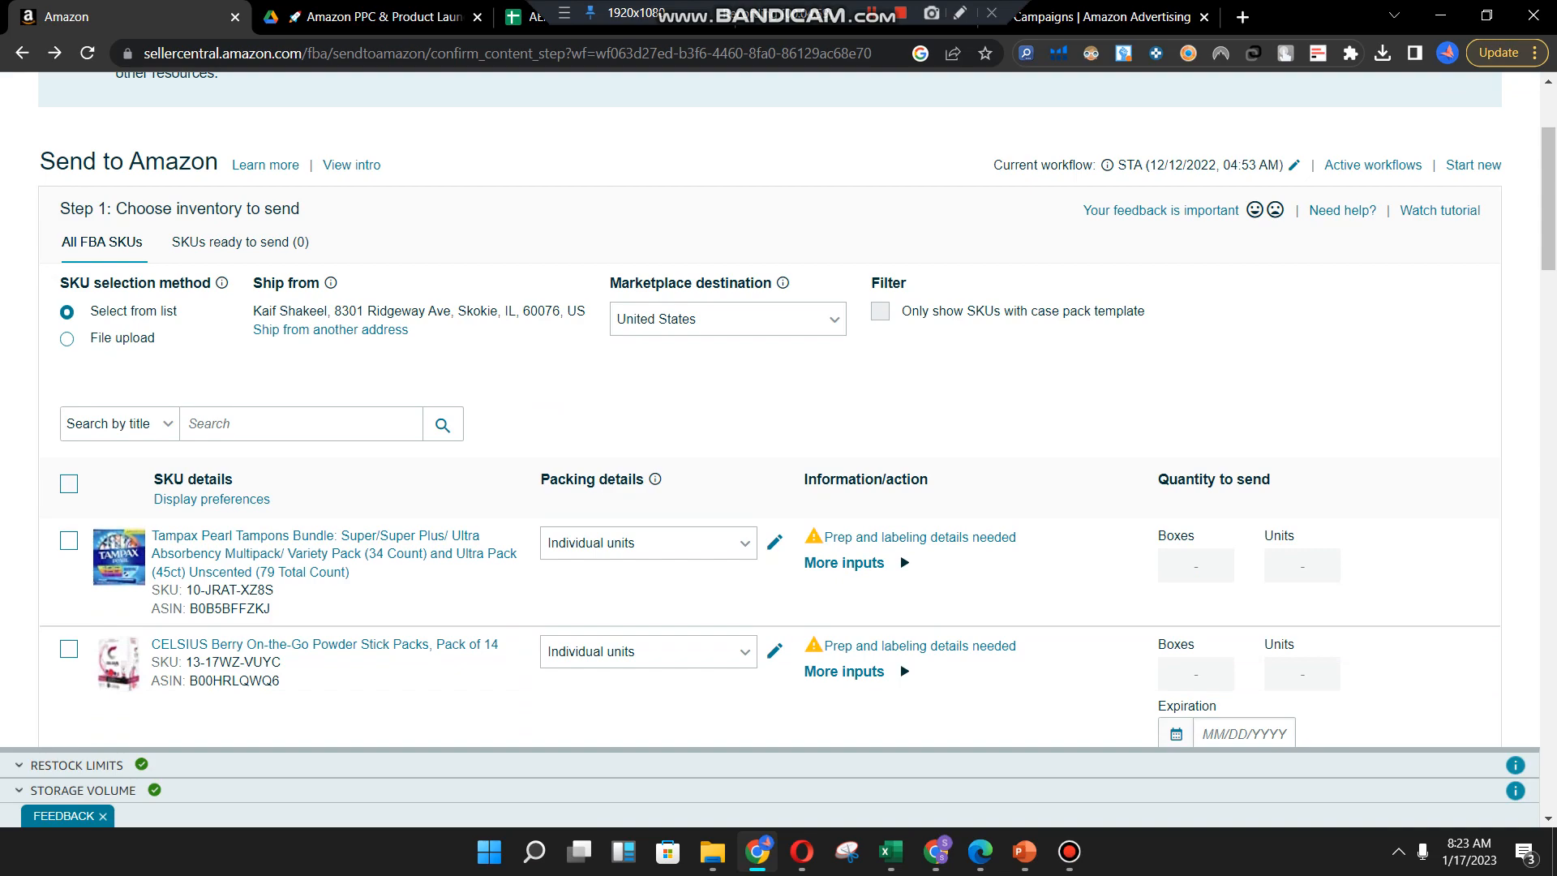
pyautogui.scroll(-9, 770, 405)
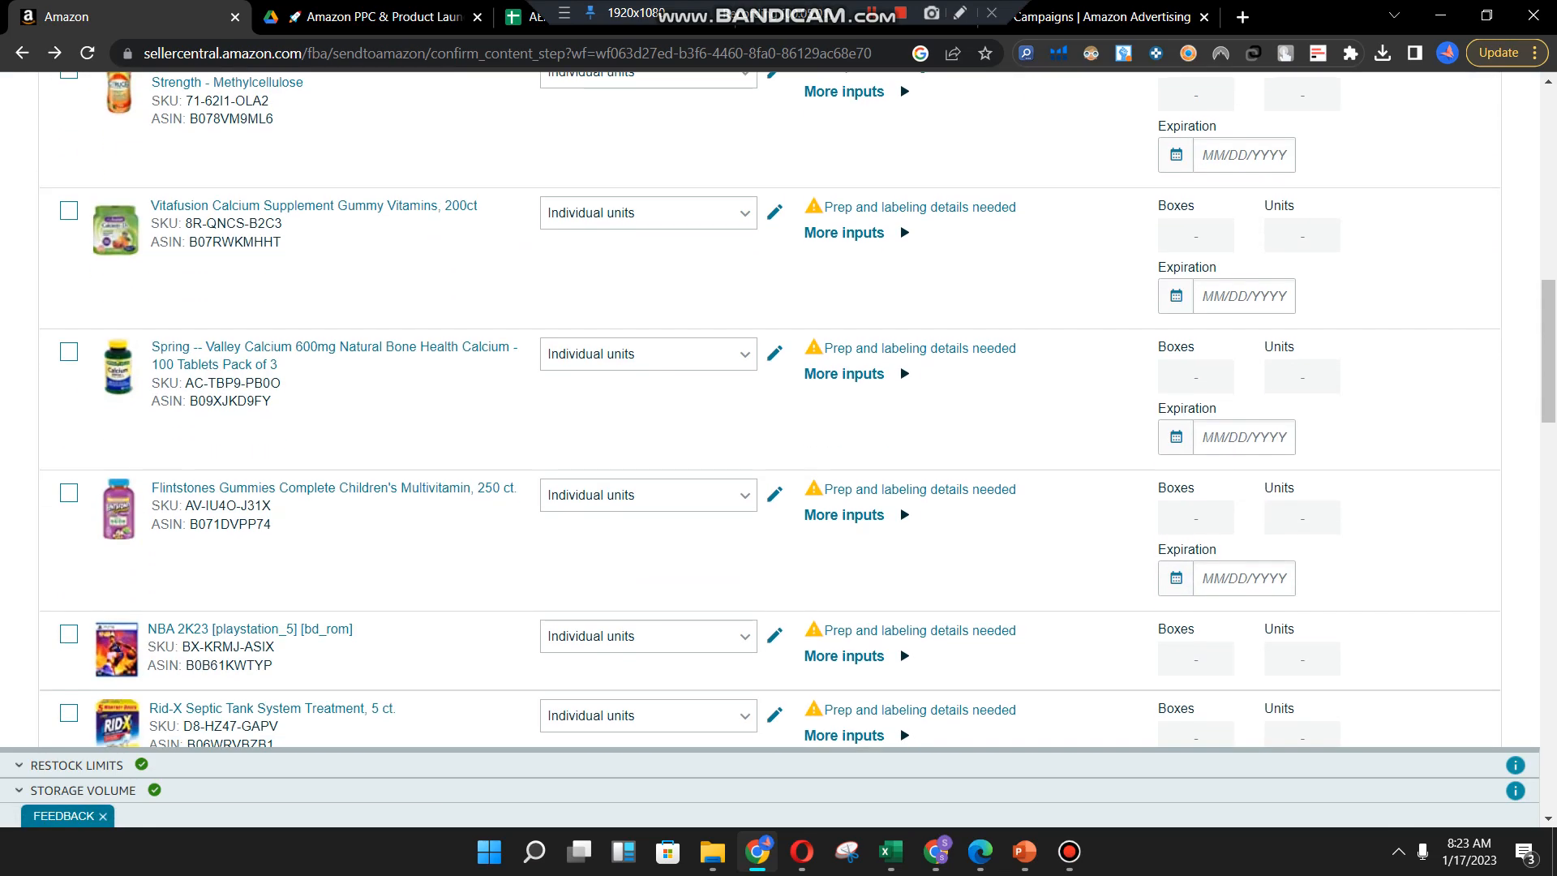
pyautogui.scroll(-11, 770, 405)
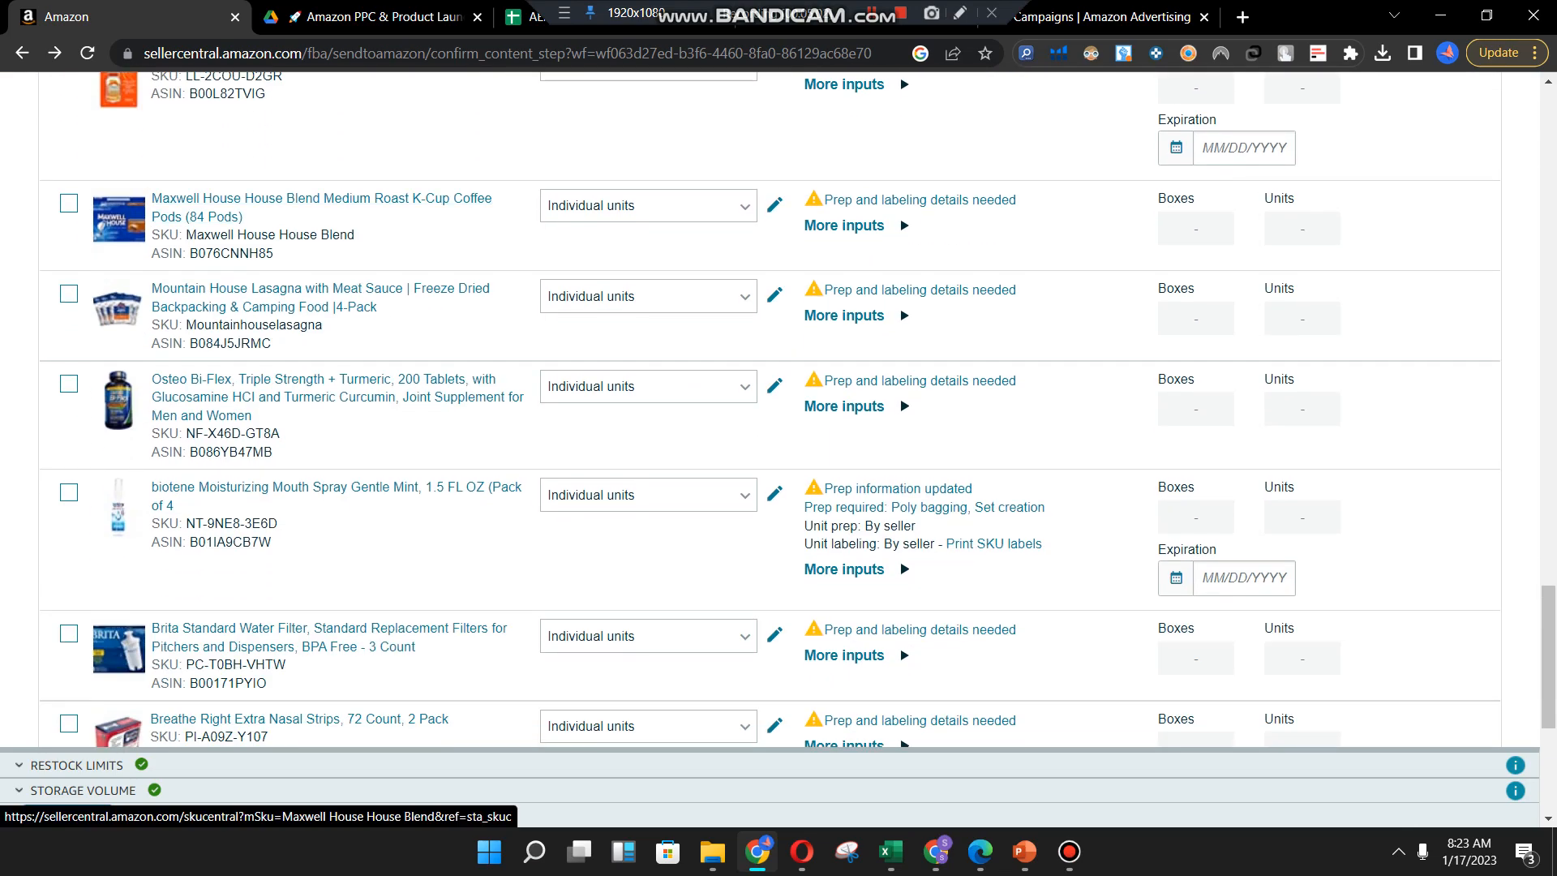
pyautogui.scroll(-5, 770, 405)
pyautogui.scroll(15, 770, 406)
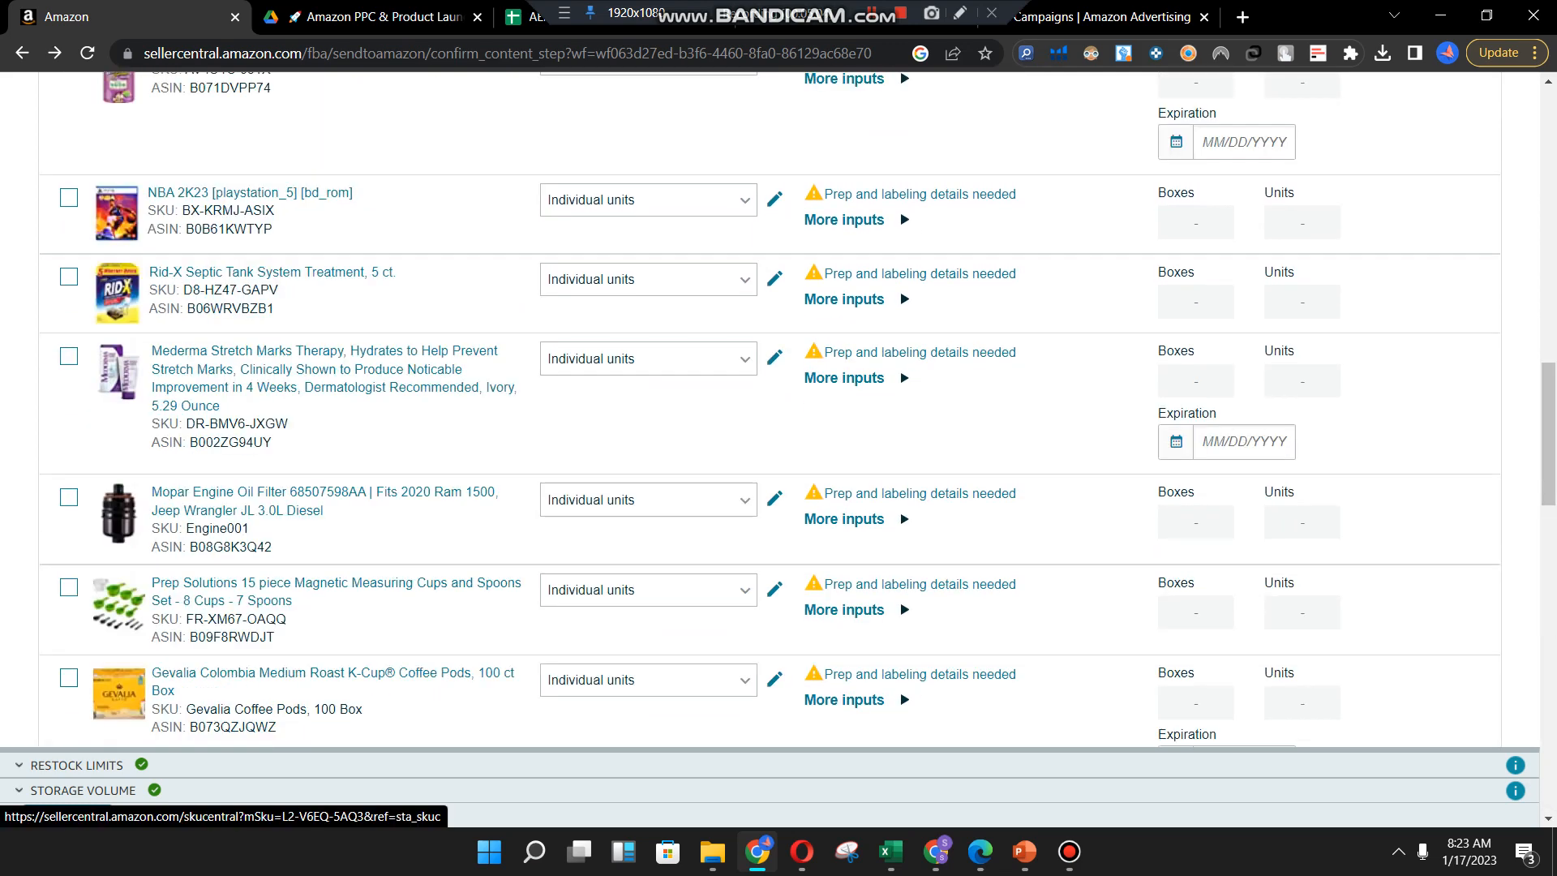
pyautogui.scroll(2, 770, 405)
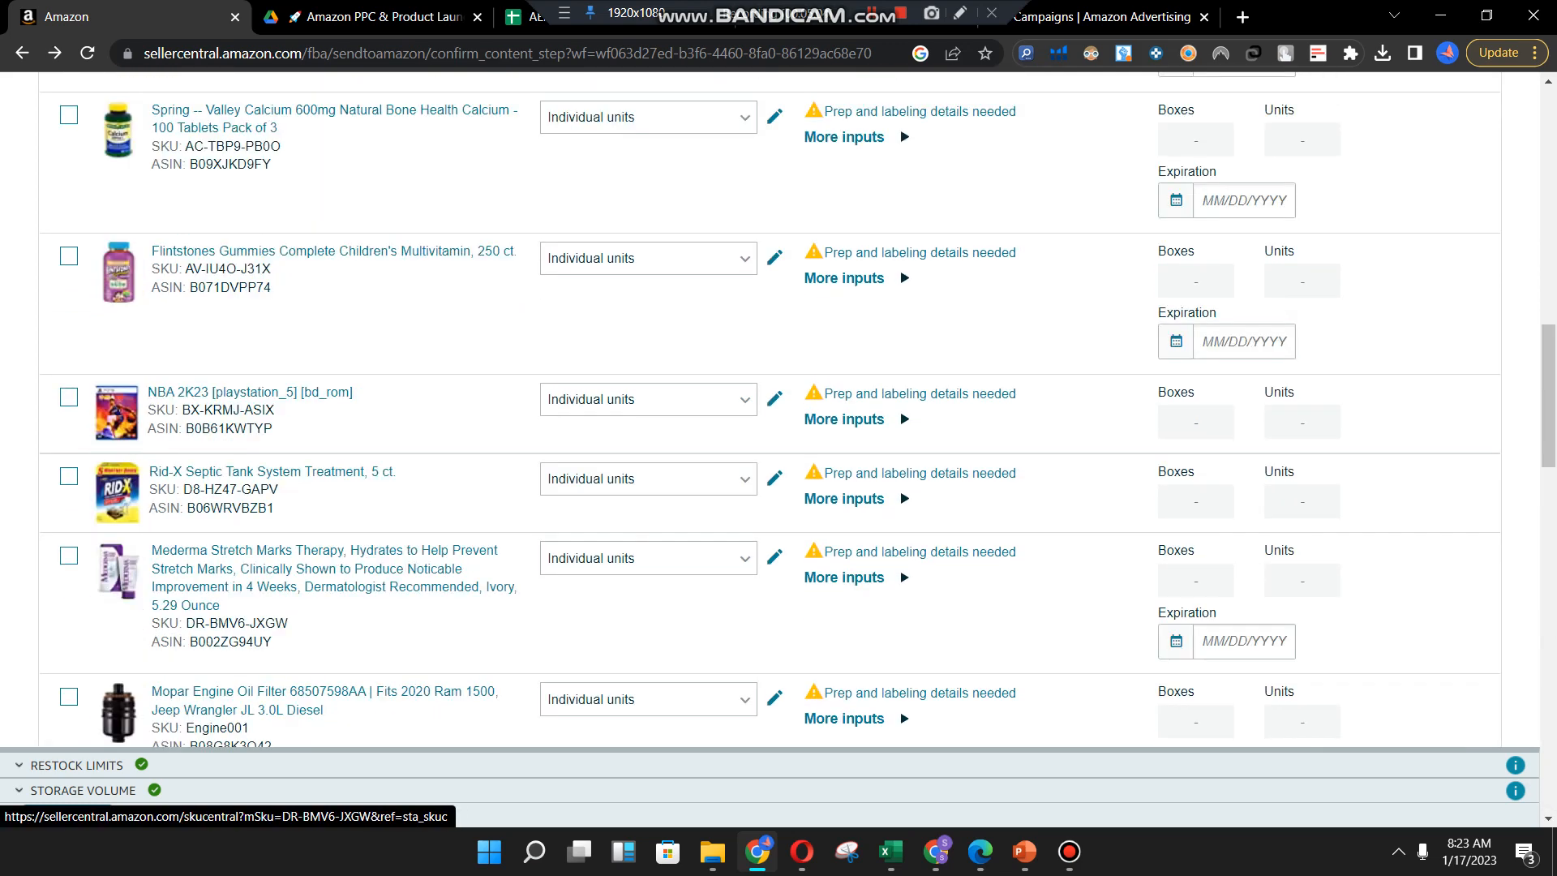
pyautogui.scroll(10, 324, 577)
pyautogui.click(284, 292)
pyautogui.write('windex')
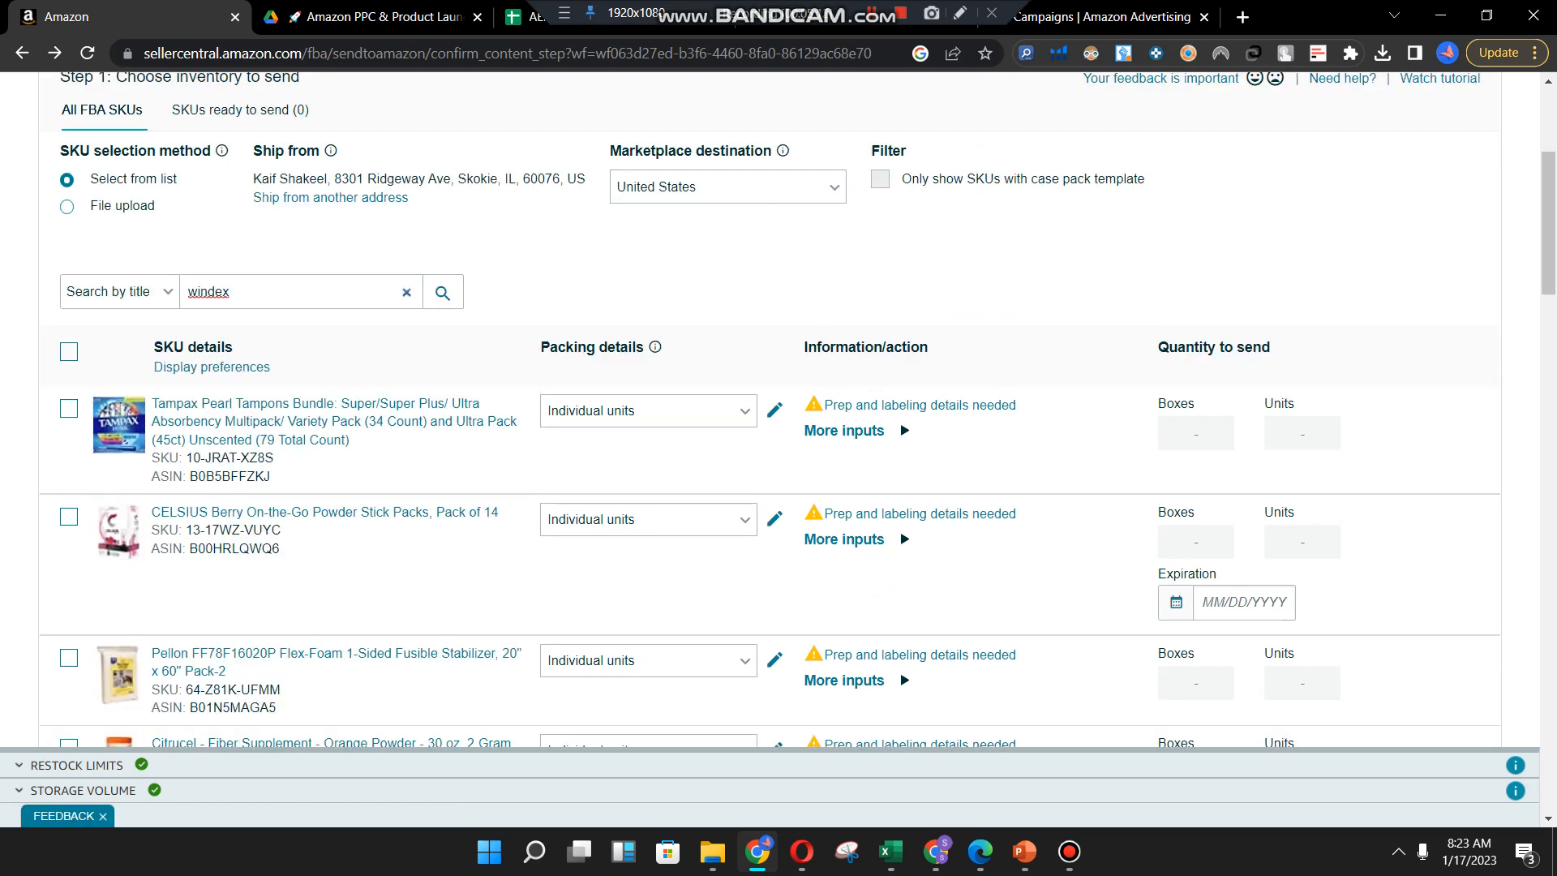
pyautogui.click(443, 293)
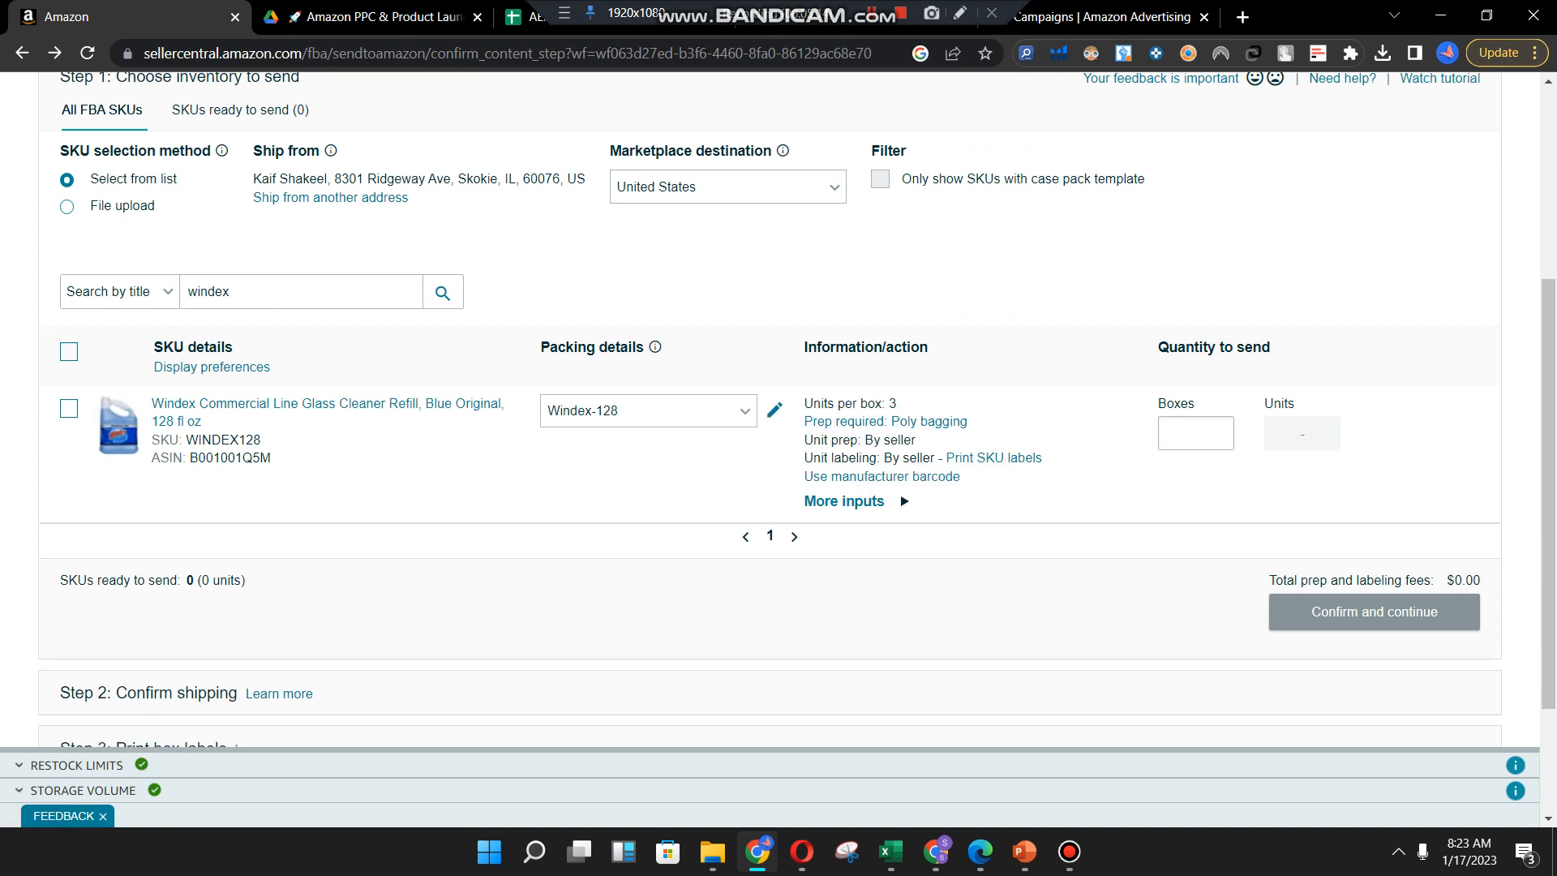
pyautogui.click(69, 408)
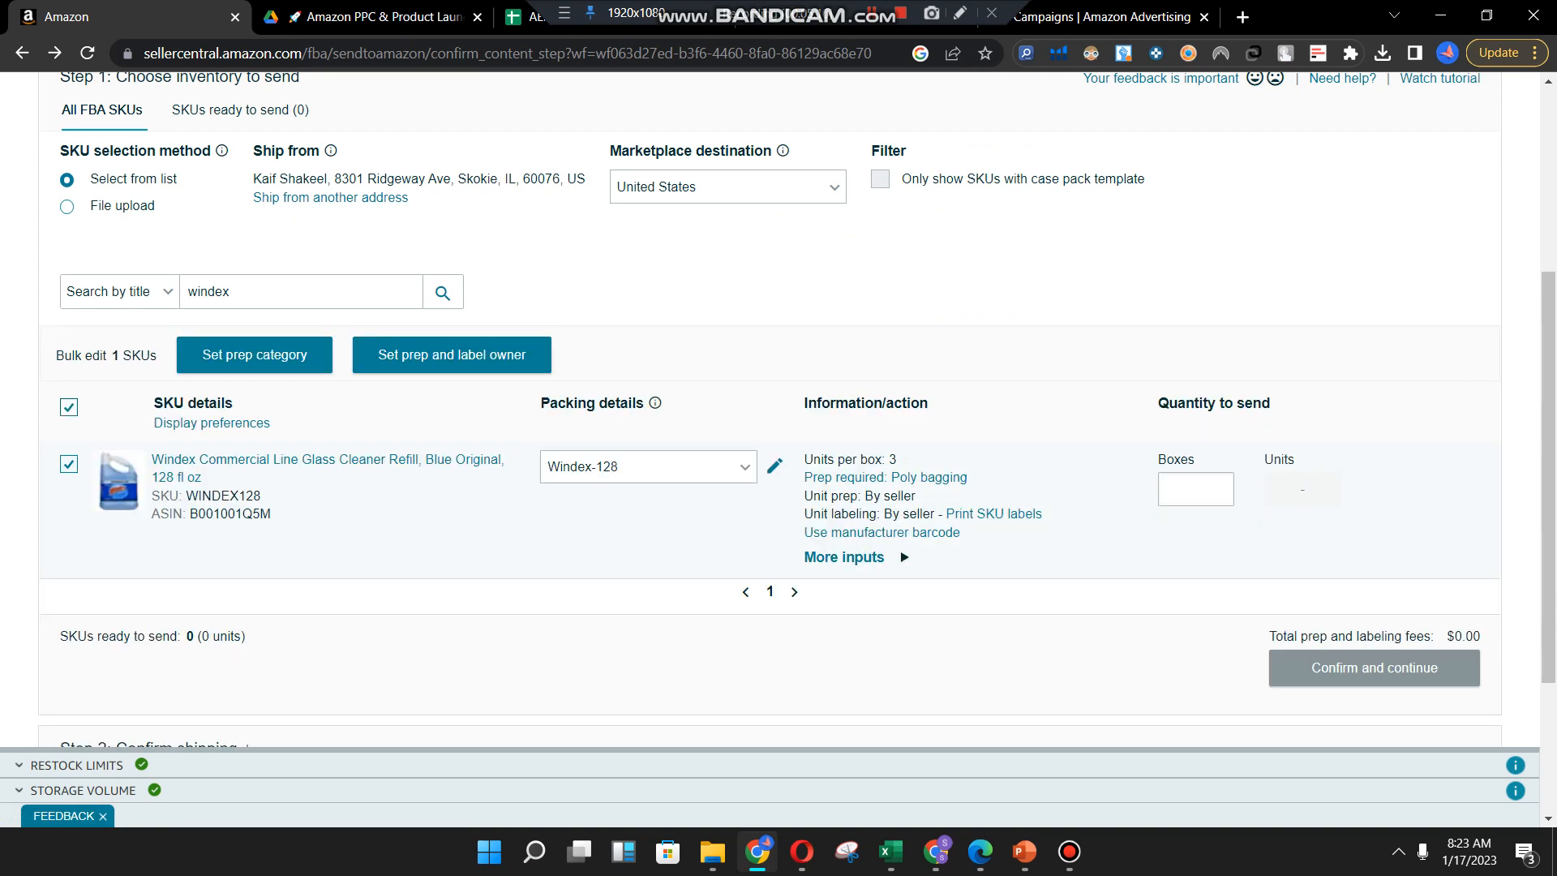
# Start a new packing template for the selected Windex SKU and name it Windexrefill
pyautogui.click(649, 467)
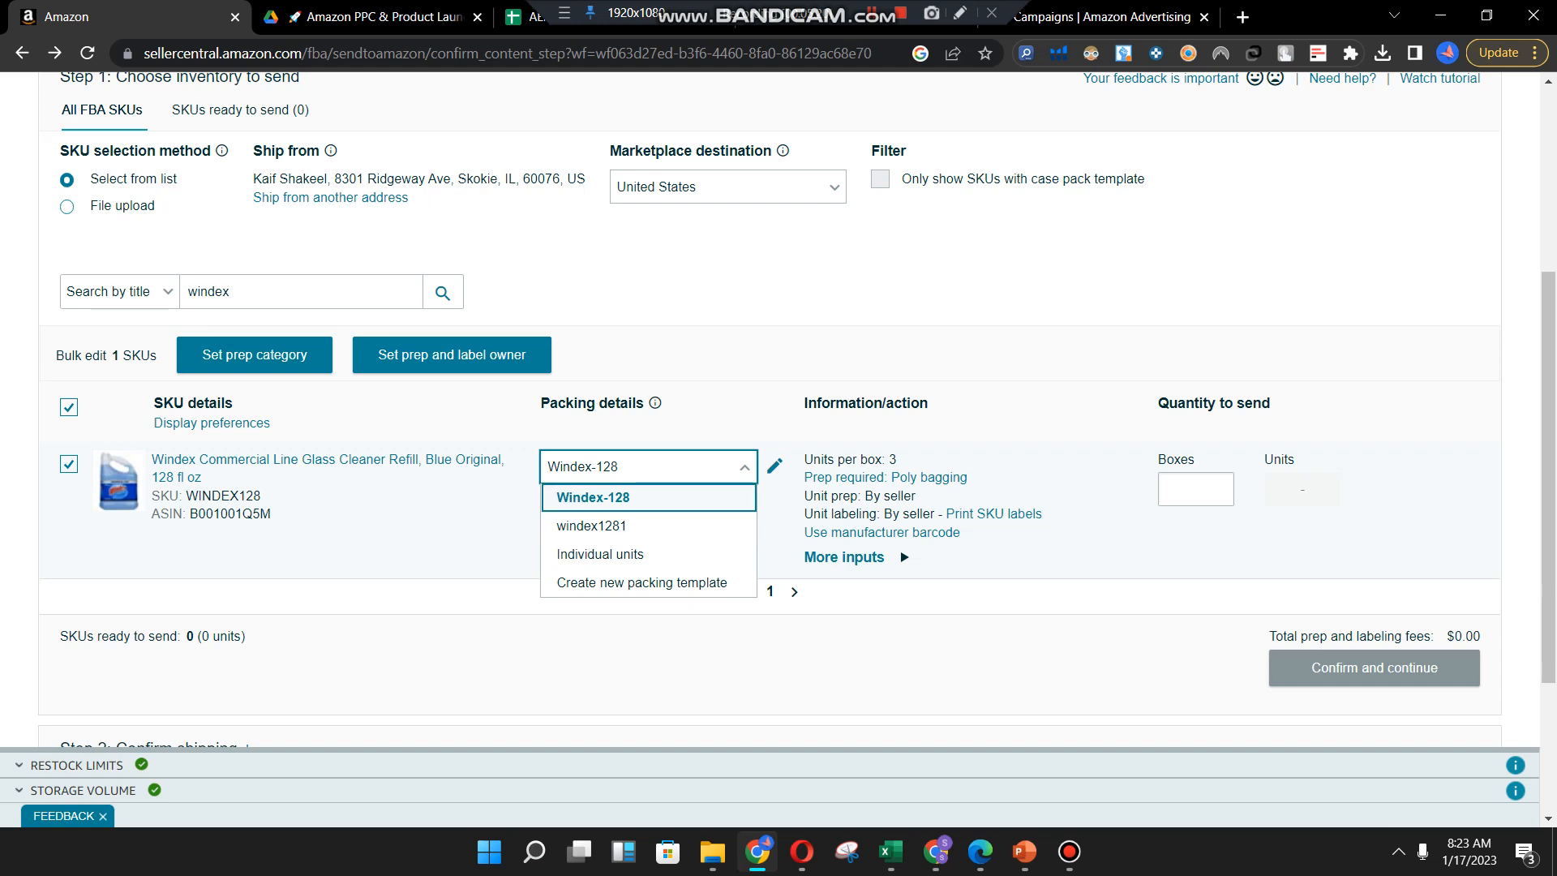
pyautogui.press('Down')
pyautogui.press('Down')
pyautogui.press('Down')
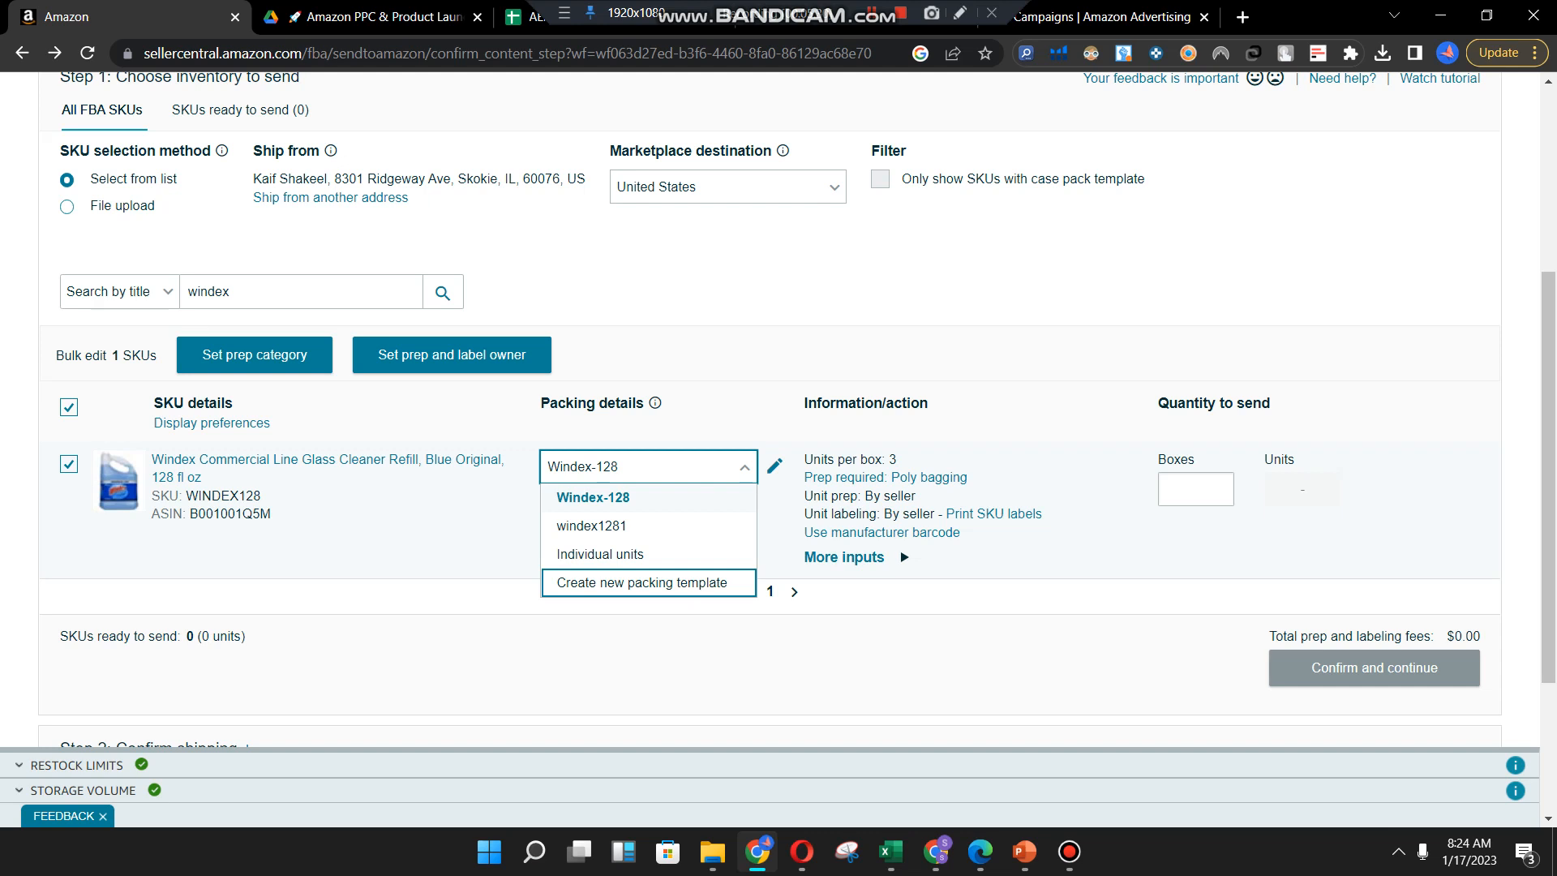
pyautogui.press('Return')
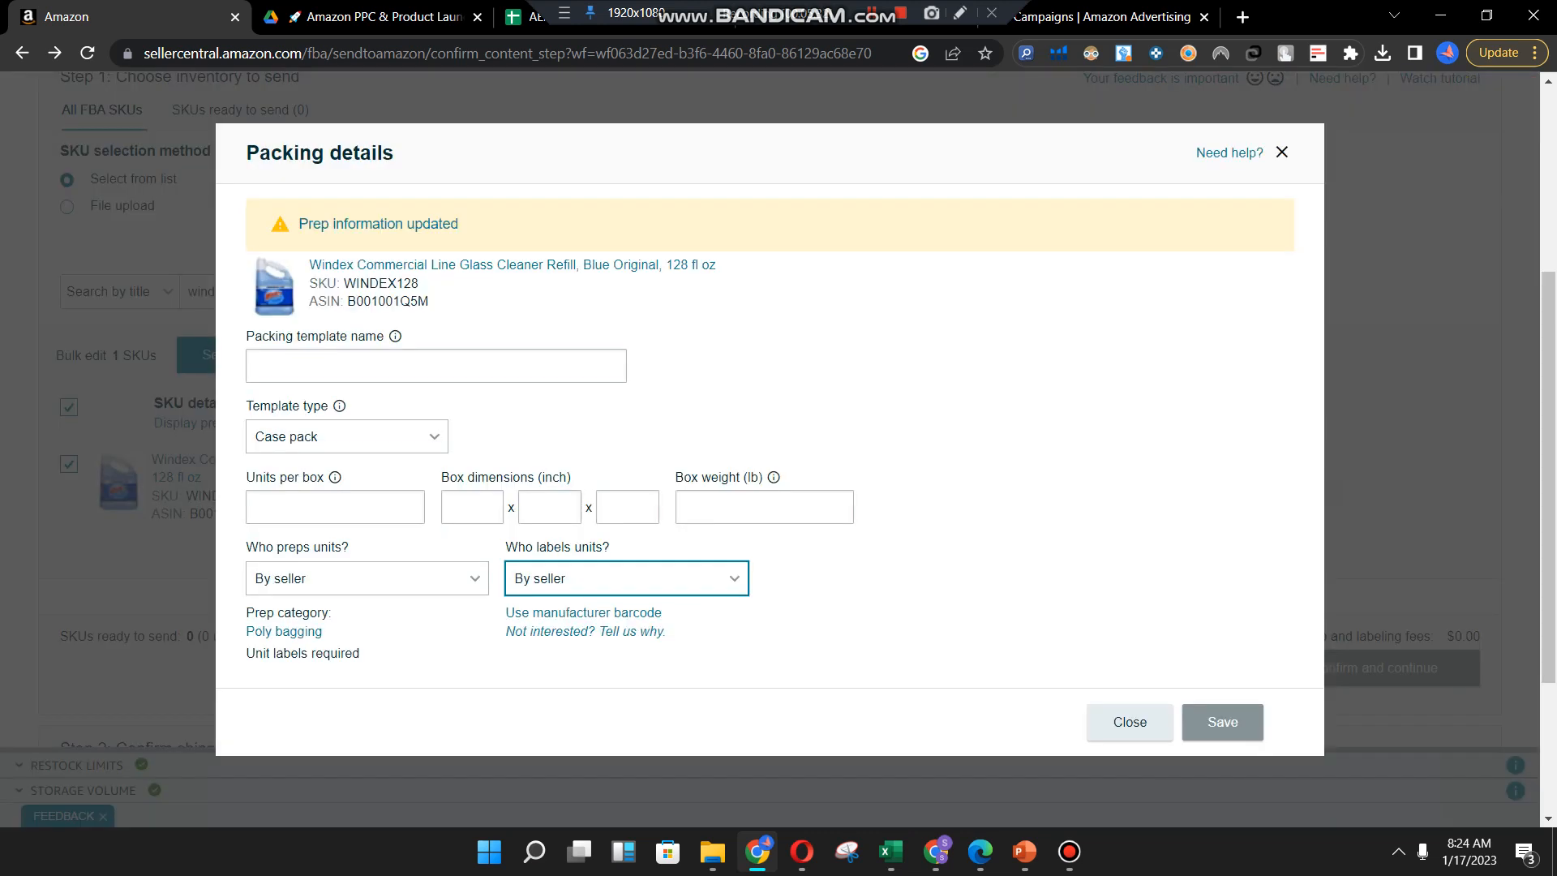
pyautogui.click(436, 365)
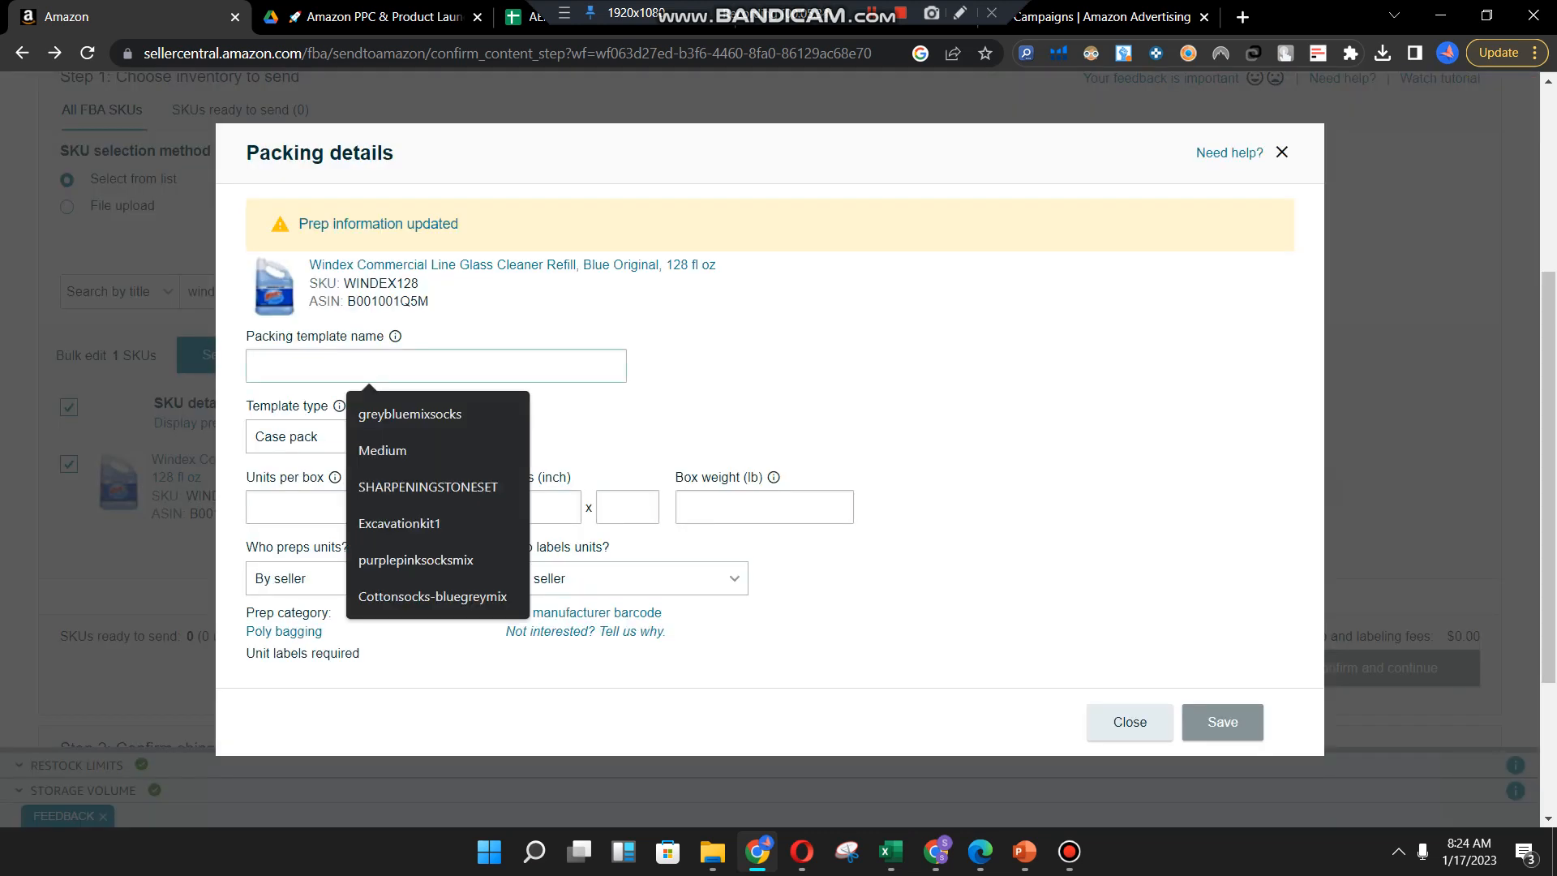
pyautogui.write('Windex')
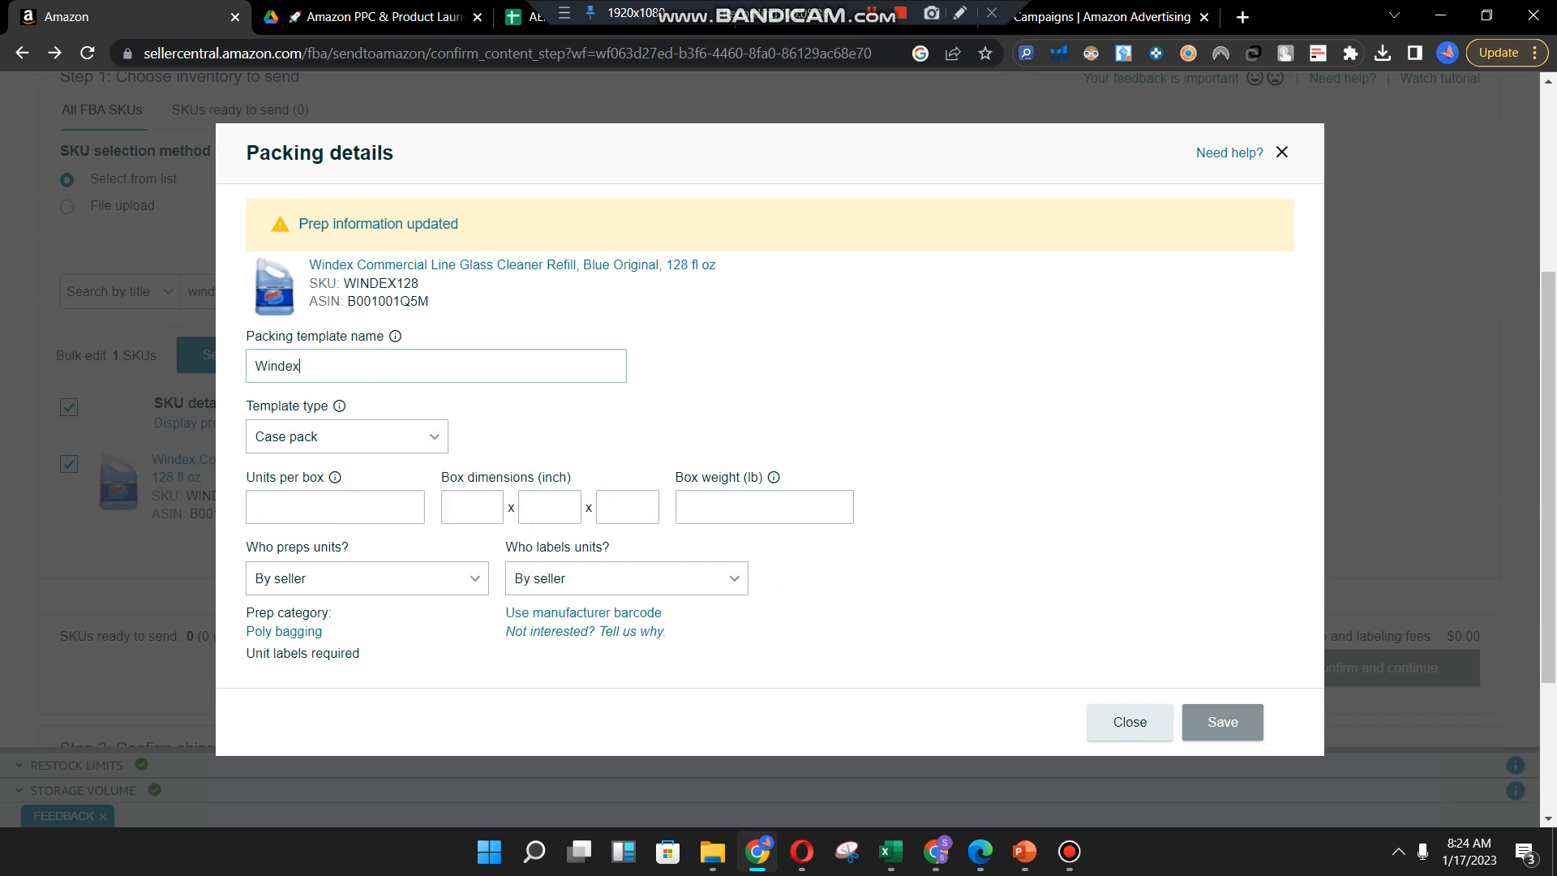
pyautogui.write('refill')
# Set 3 units per box, box dimensions of 17 x 12 x 14 inches and a 27 lb box weight, and save the template
pyautogui.click(335, 507)
pyautogui.write('3')
pyautogui.press('Tab')
pyautogui.write('17')
pyautogui.press('Tab')
pyautogui.write('12')
pyautogui.press('Tab')
pyautogui.write('14')
pyautogui.press('Tab')
pyautogui.write('27')
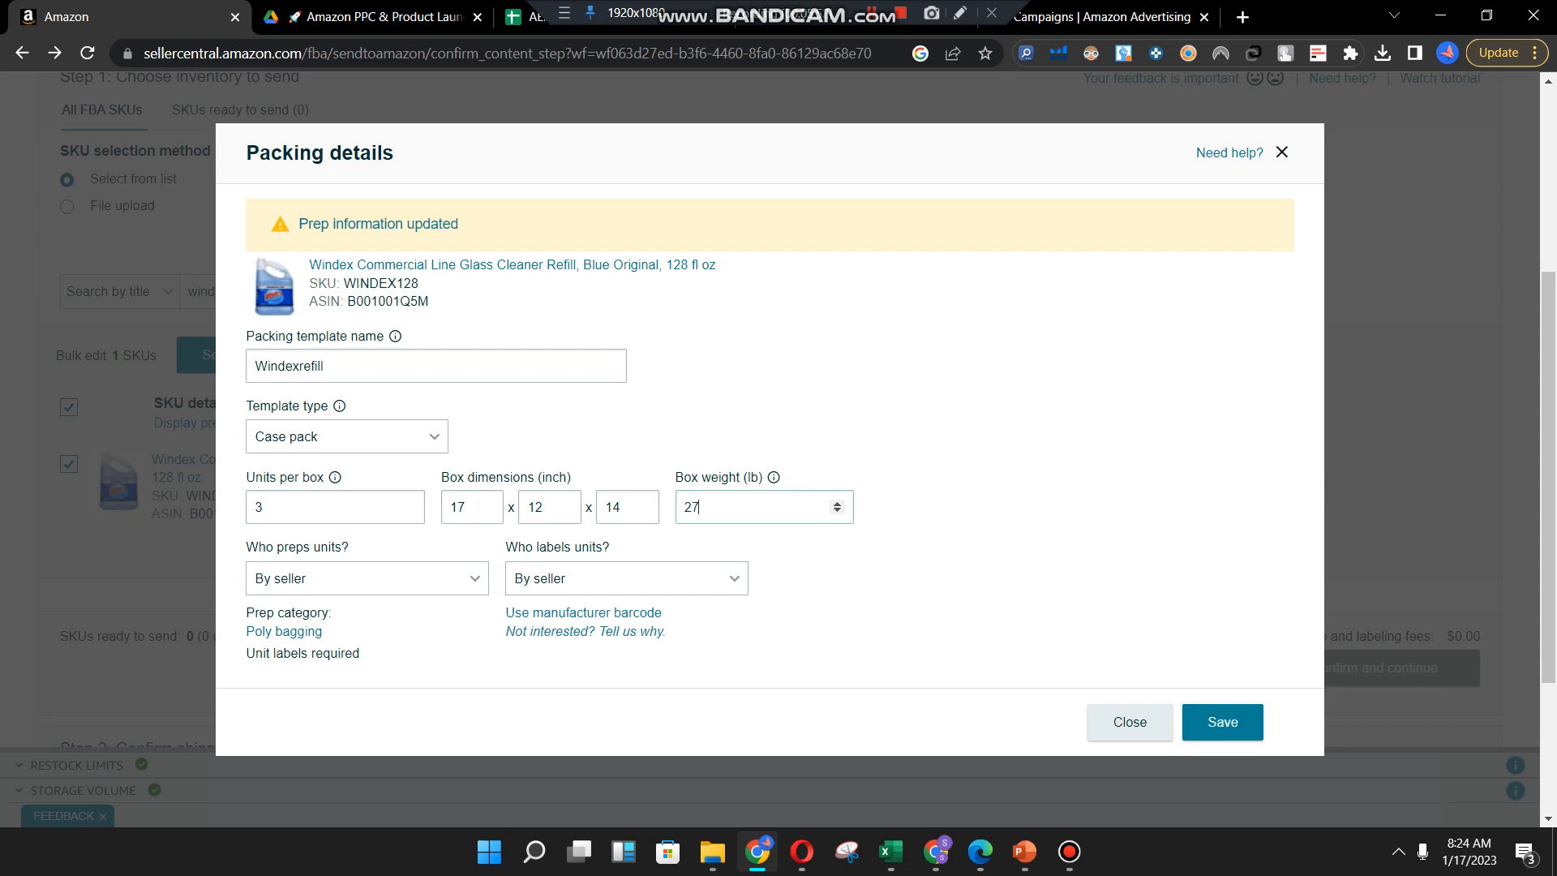
pyautogui.press('Tab')
pyautogui.press('Tab')
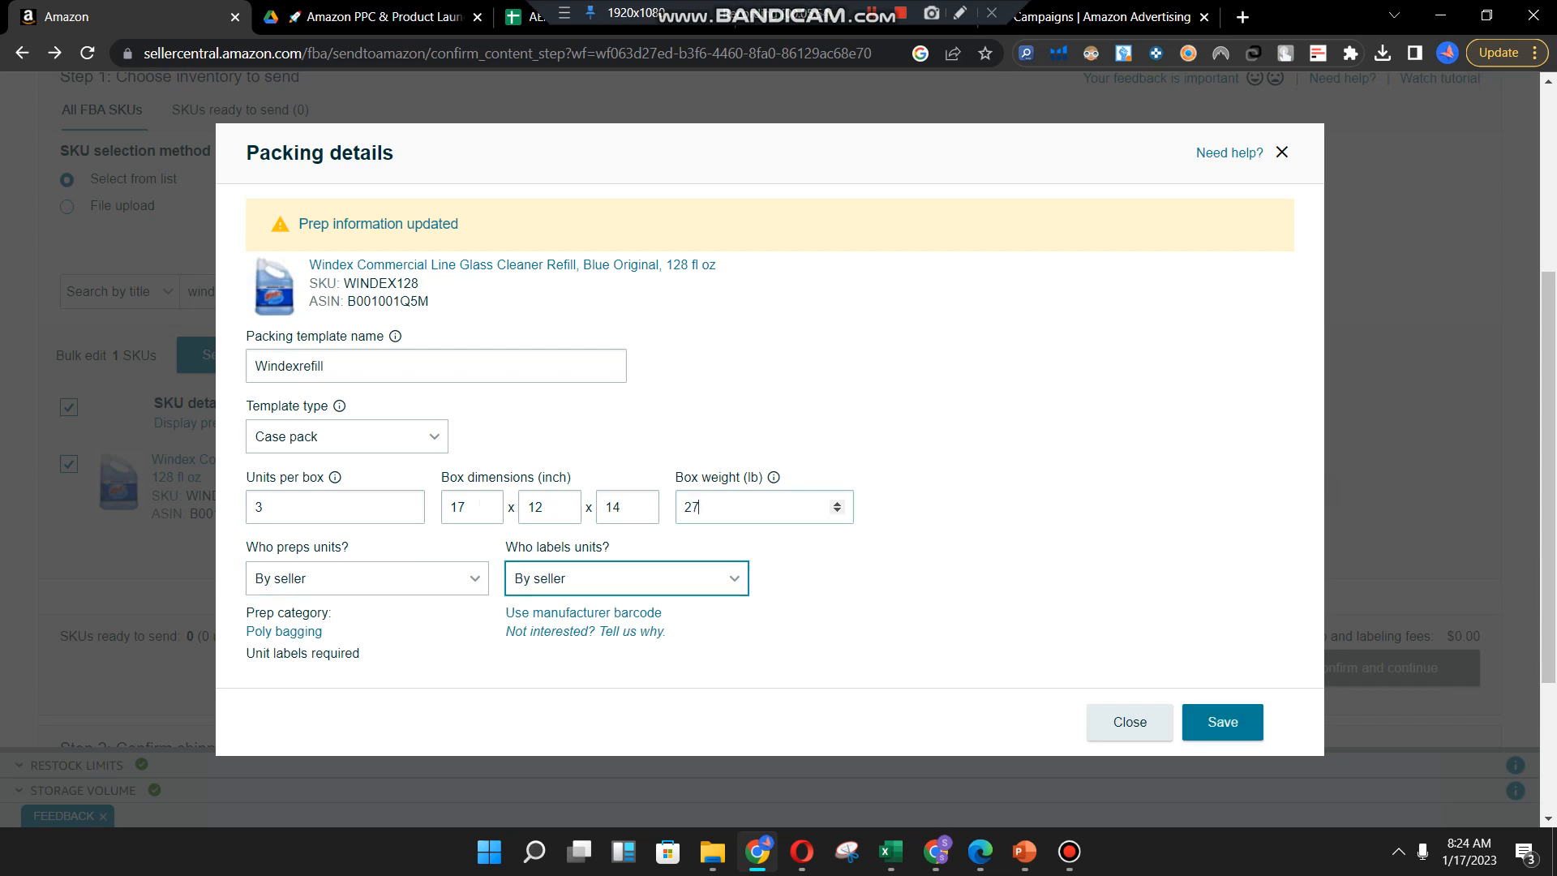
pyautogui.click(1222, 722)
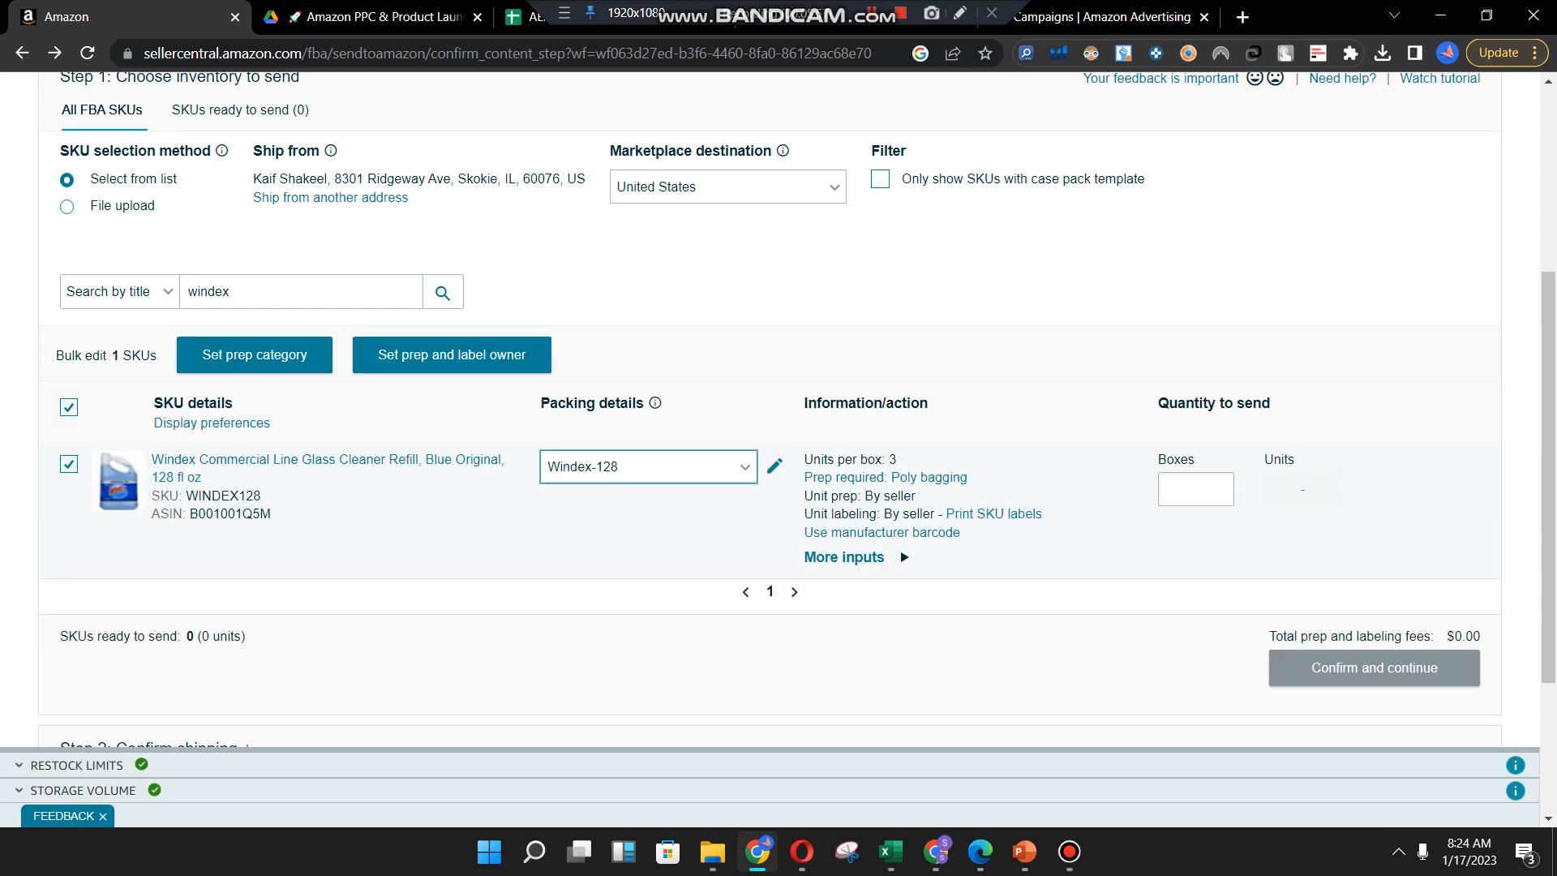
# Assign the Windexrefill packing template to the Windex SKU
pyautogui.click(649, 467)
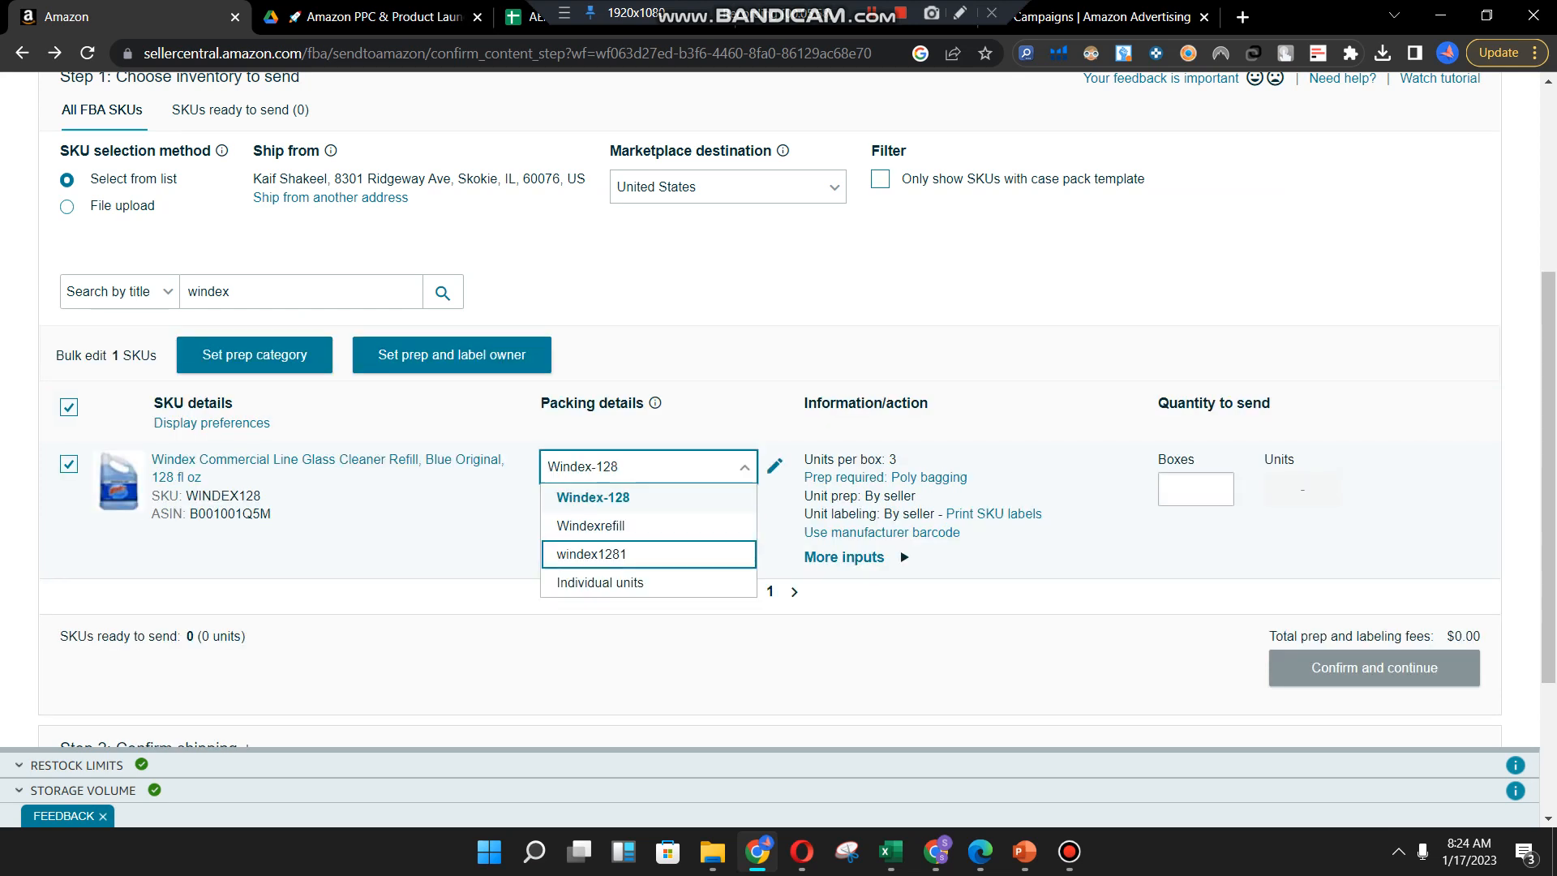
pyautogui.press('Up')
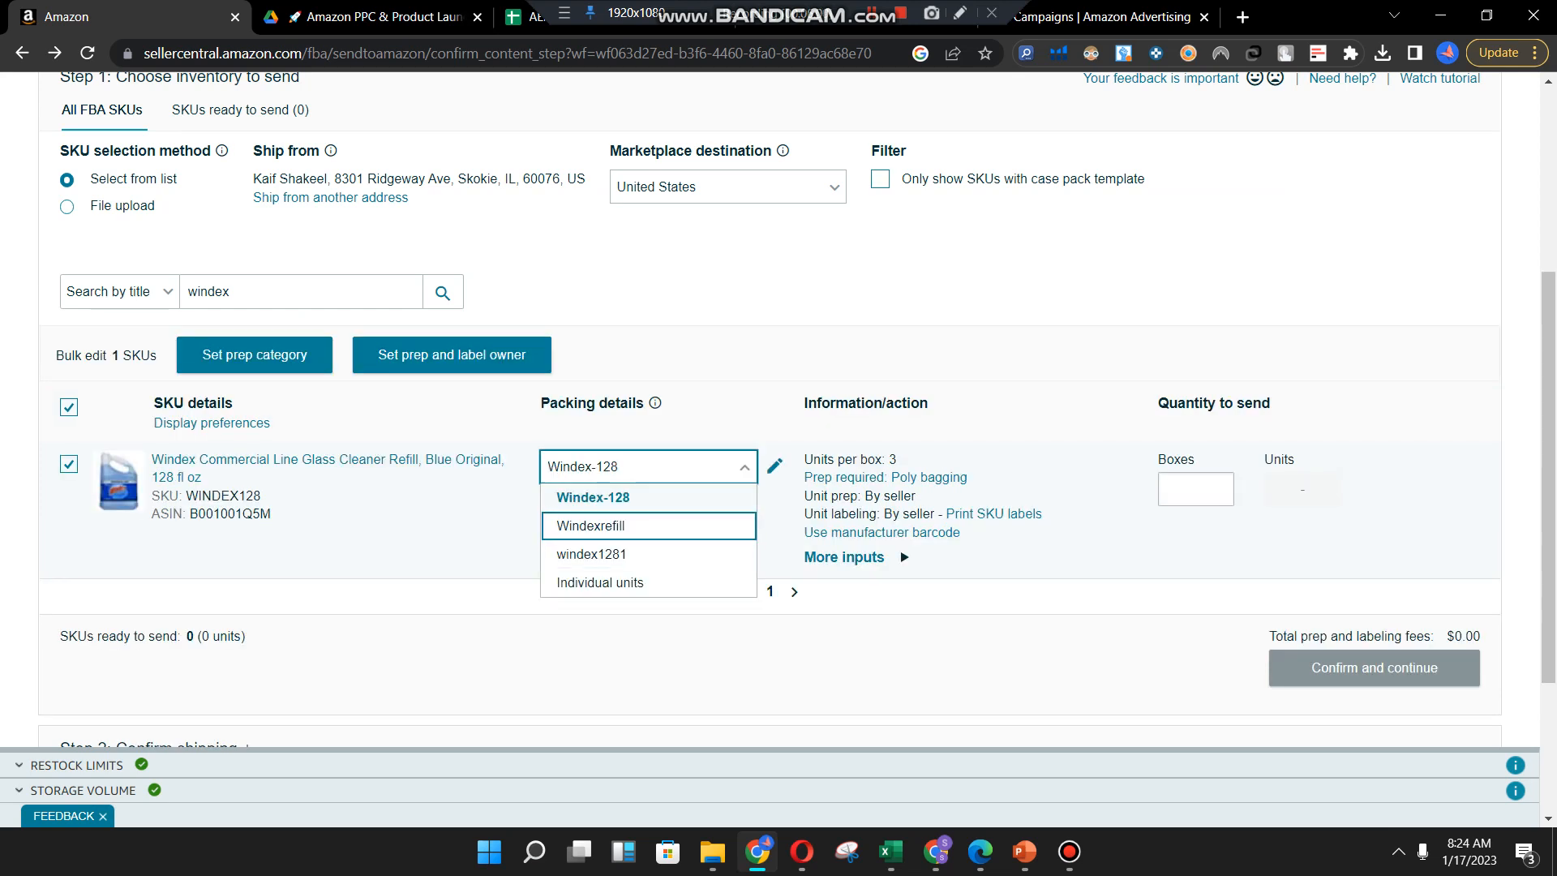
pyautogui.press('Return')
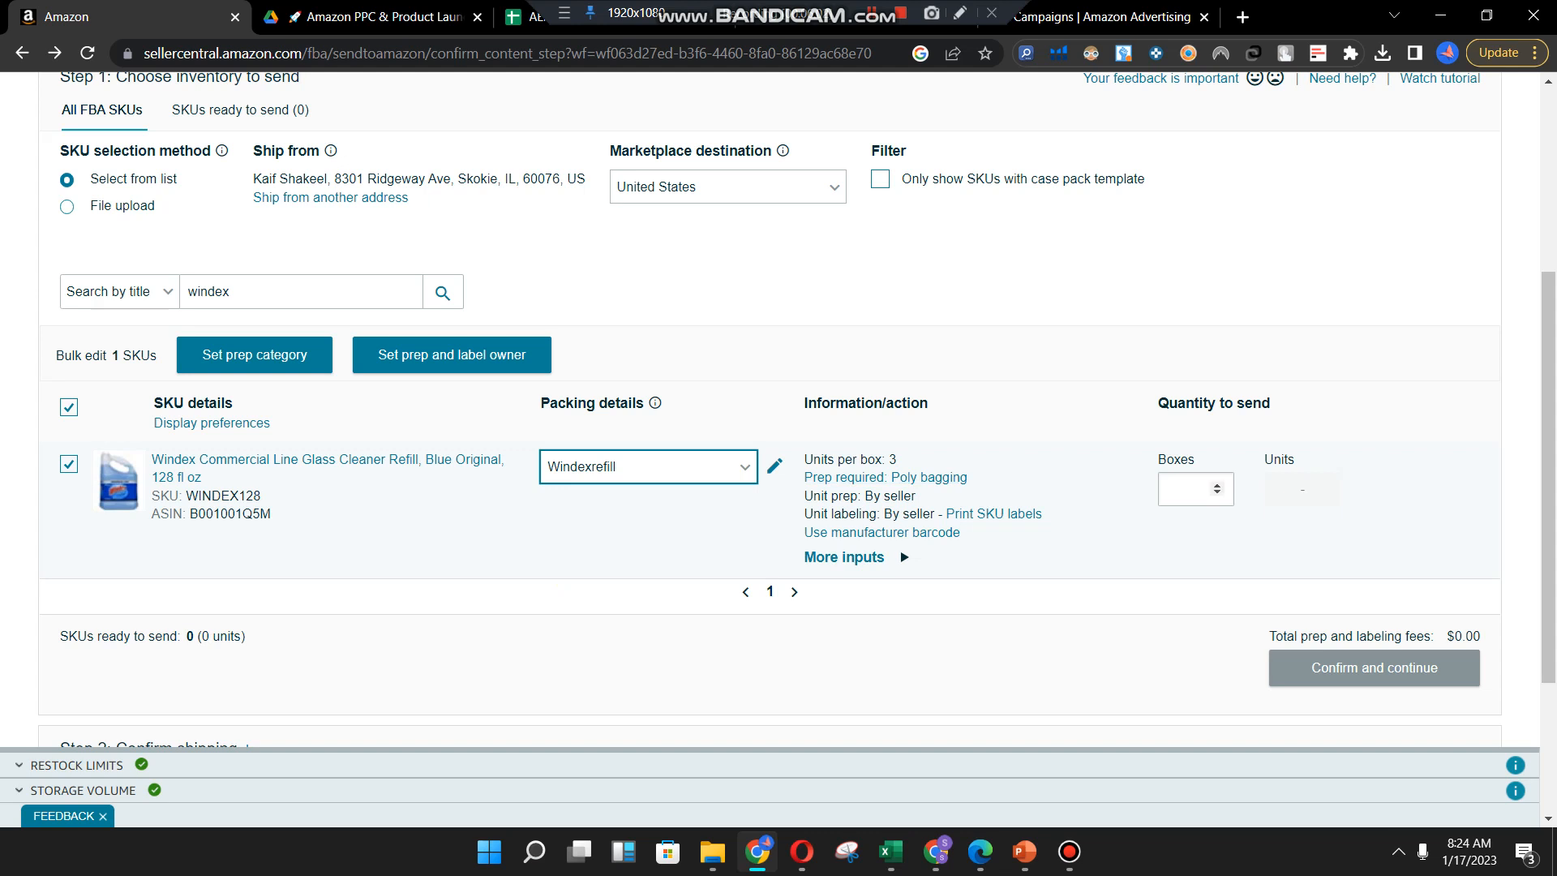
# Mark 2 boxes of the Windex SKU as ready to send and confirm the inventory to continue to shipping
pyautogui.click(1189, 488)
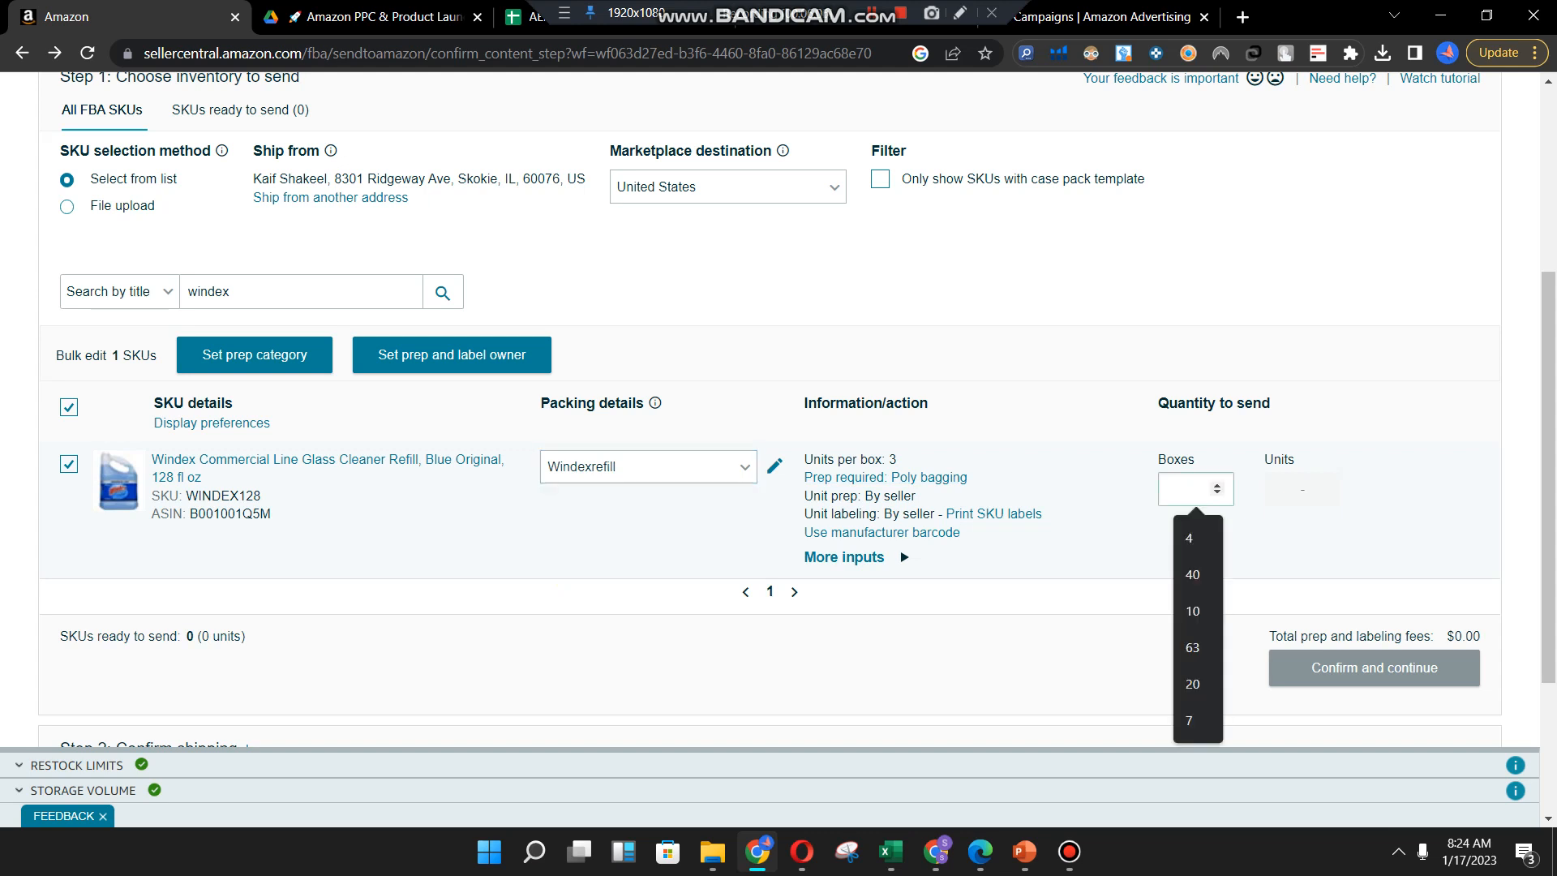
pyautogui.write('2')
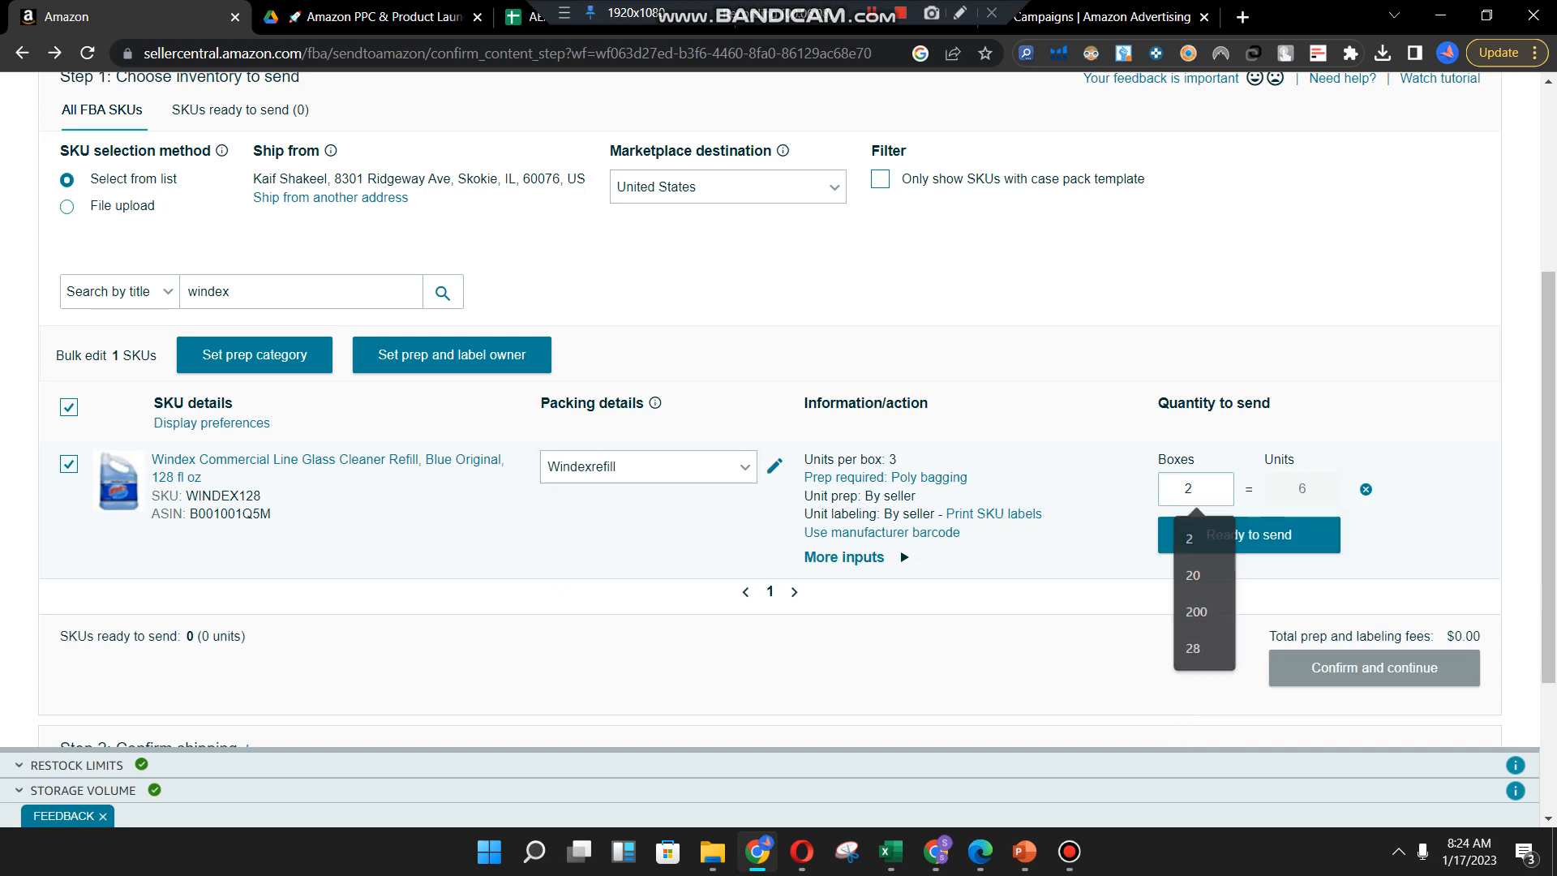
pyautogui.click(1249, 535)
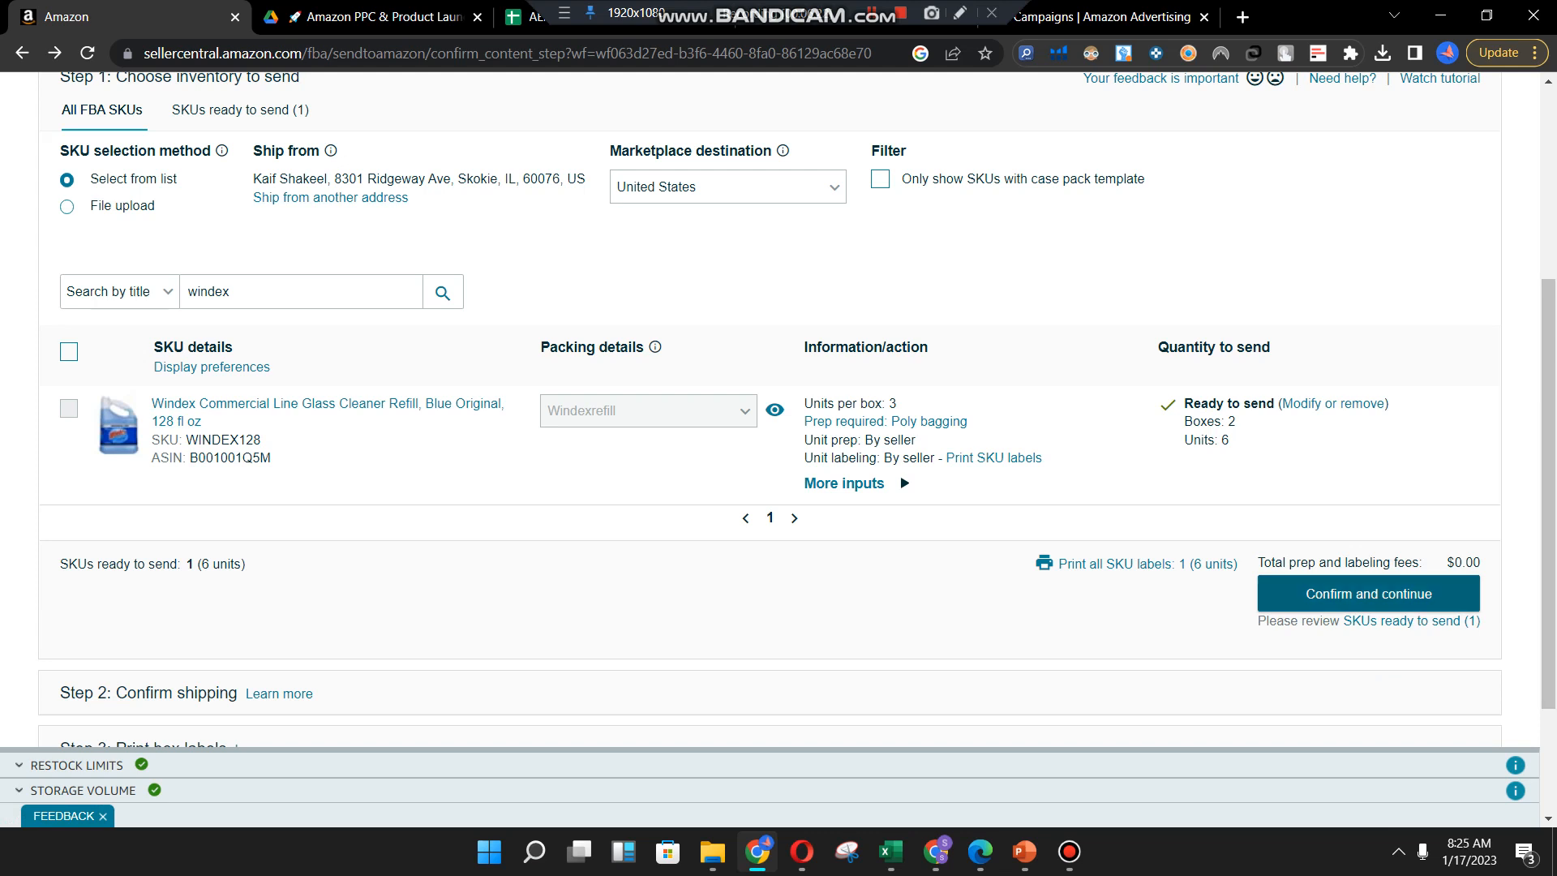
pyautogui.click(1369, 594)
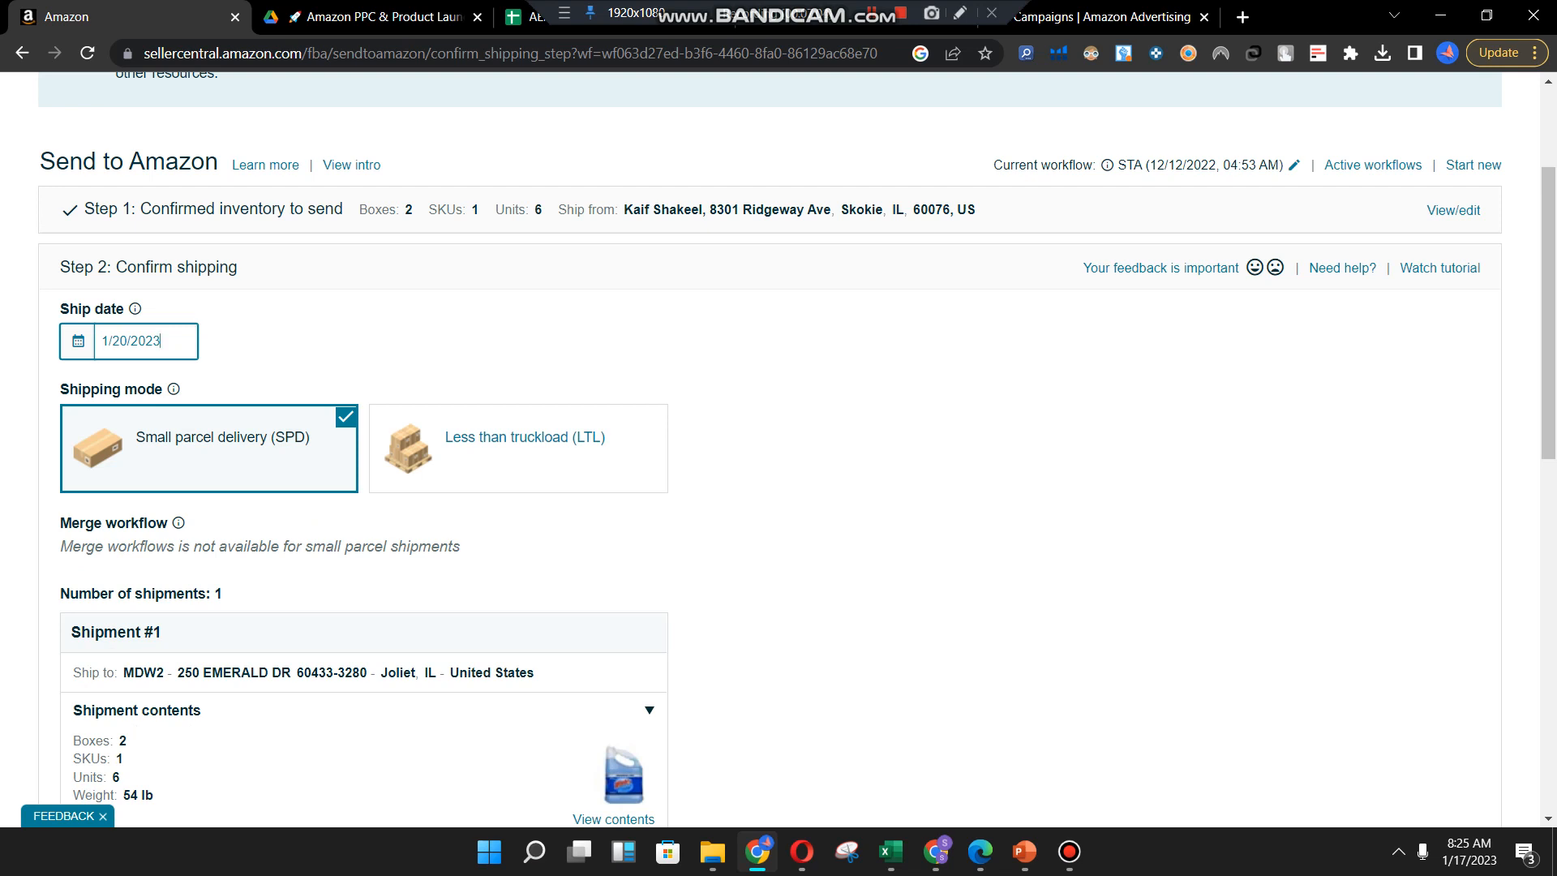
# Try the Less than truckload (LTL) shipping mode and return to Small parcel delivery (SPD)
pyautogui.click(519, 448)
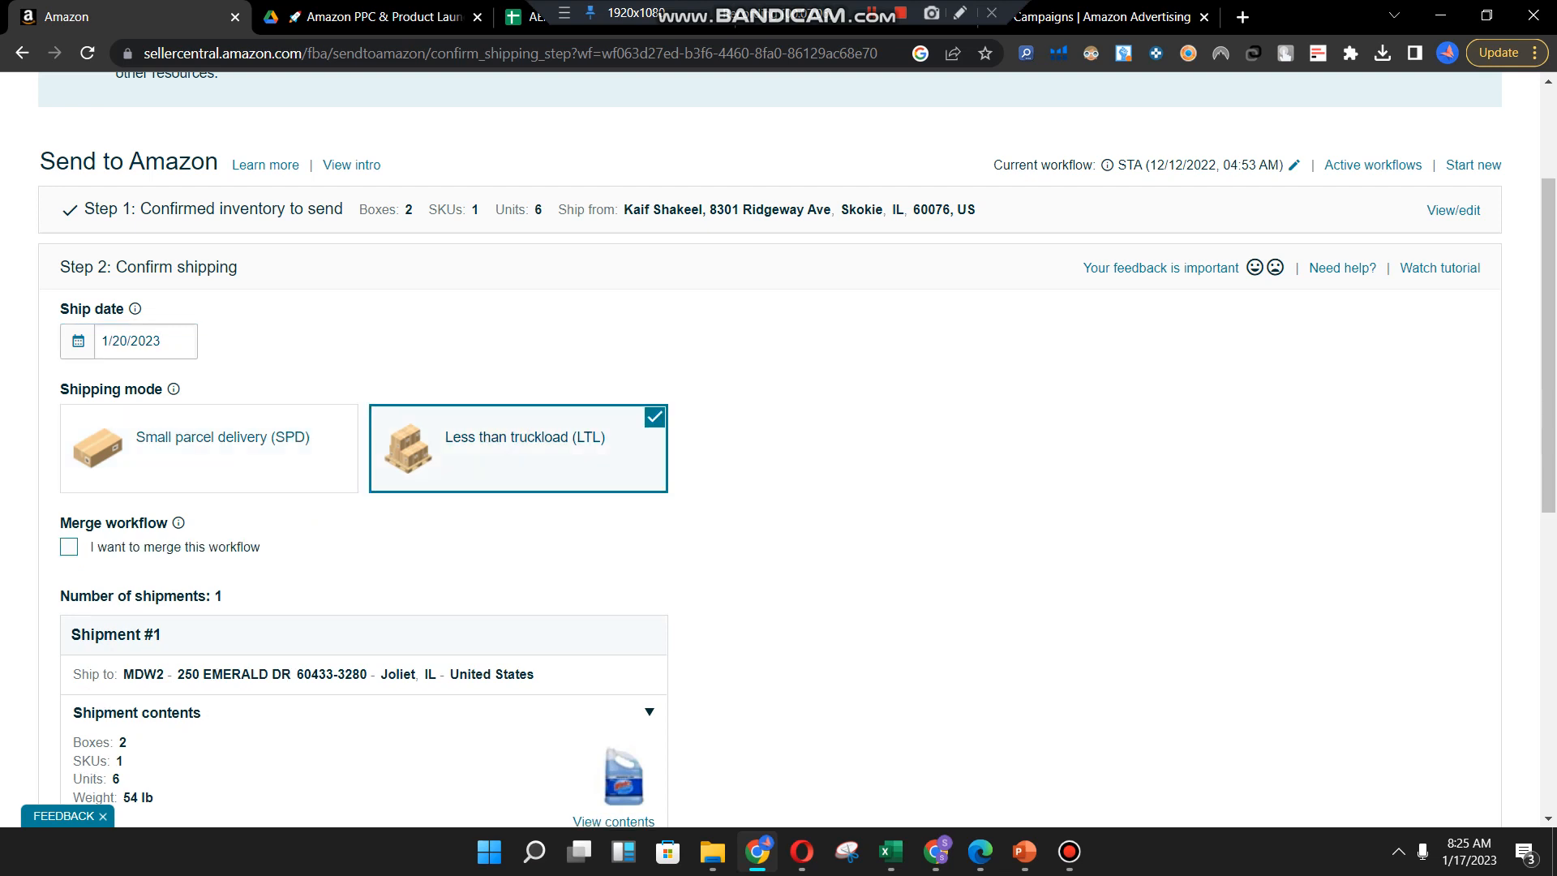
pyautogui.click(209, 448)
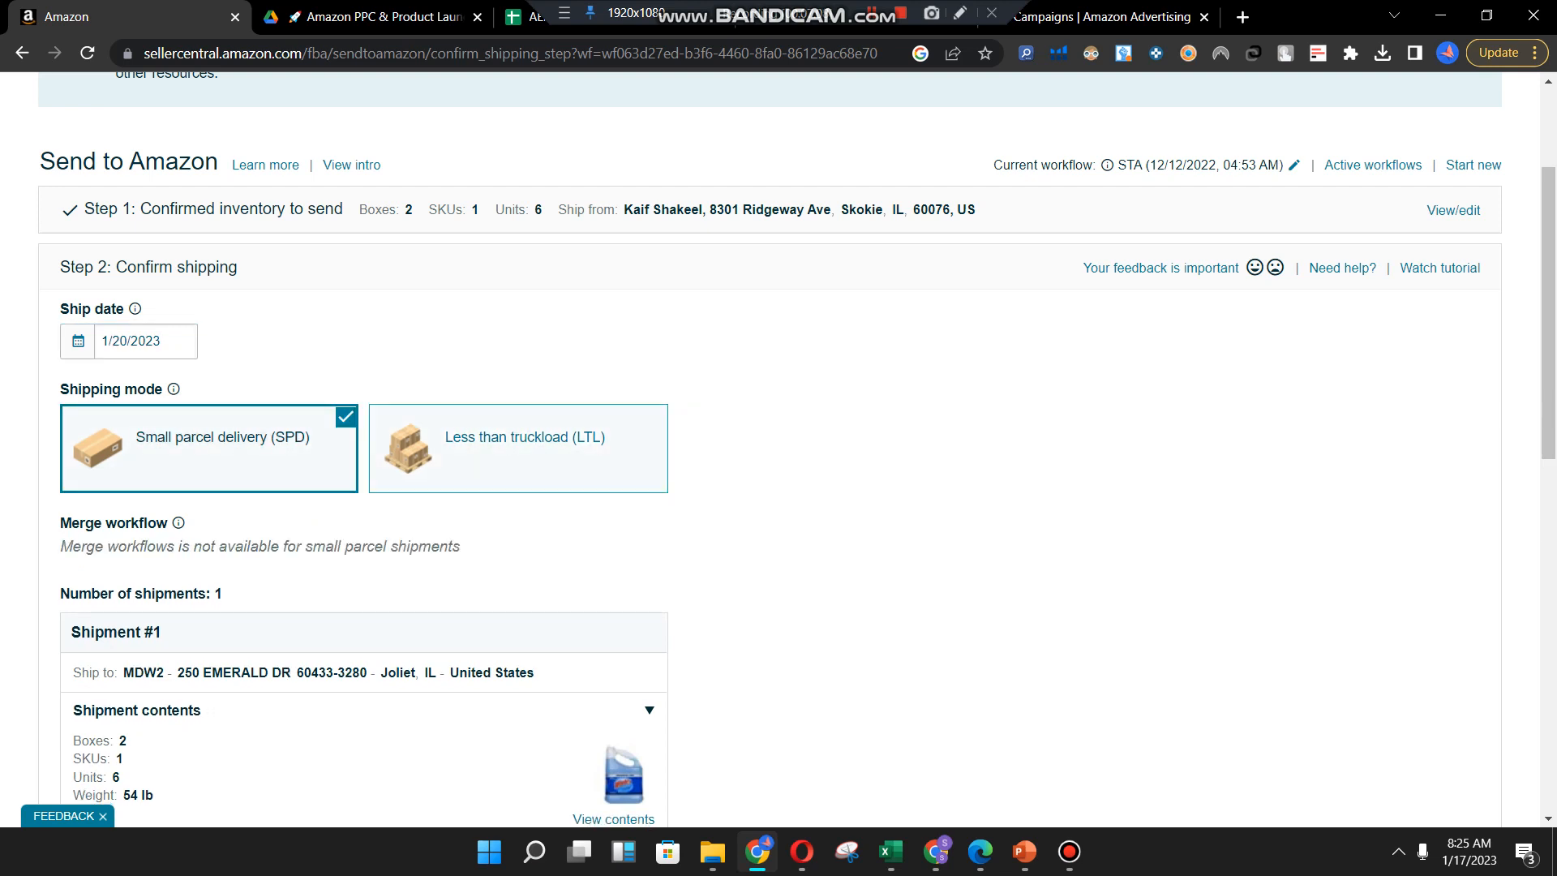
# Review the contents of Shipment #1 and highlight its ship-to address to check the destination
pyautogui.scroll(-1, 778, 446)
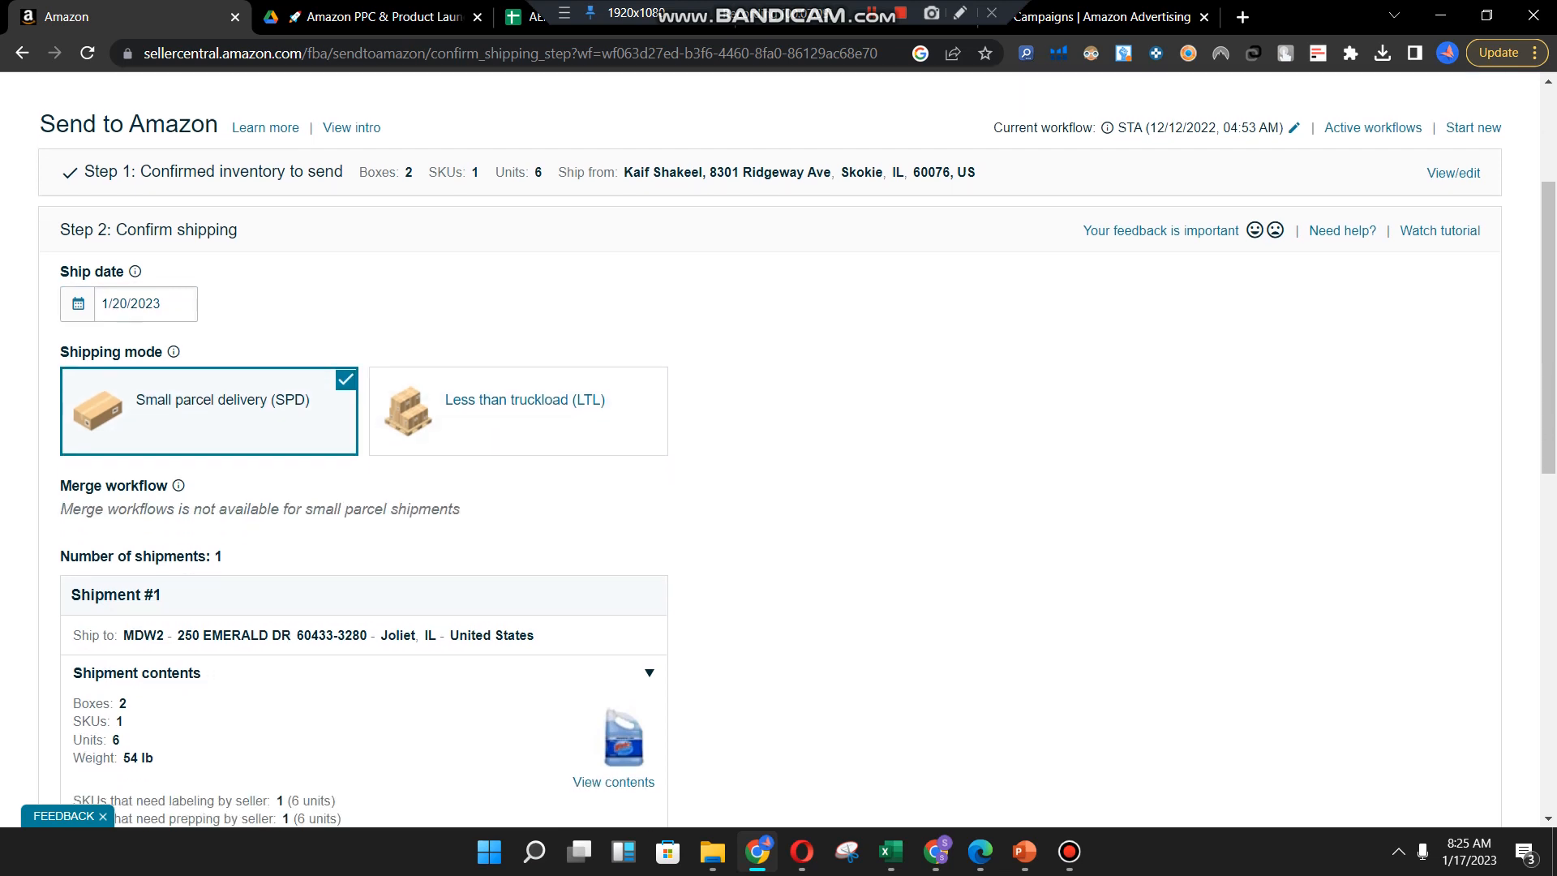
pyautogui.scroll(-3, 778, 446)
pyautogui.scroll(2, 778, 446)
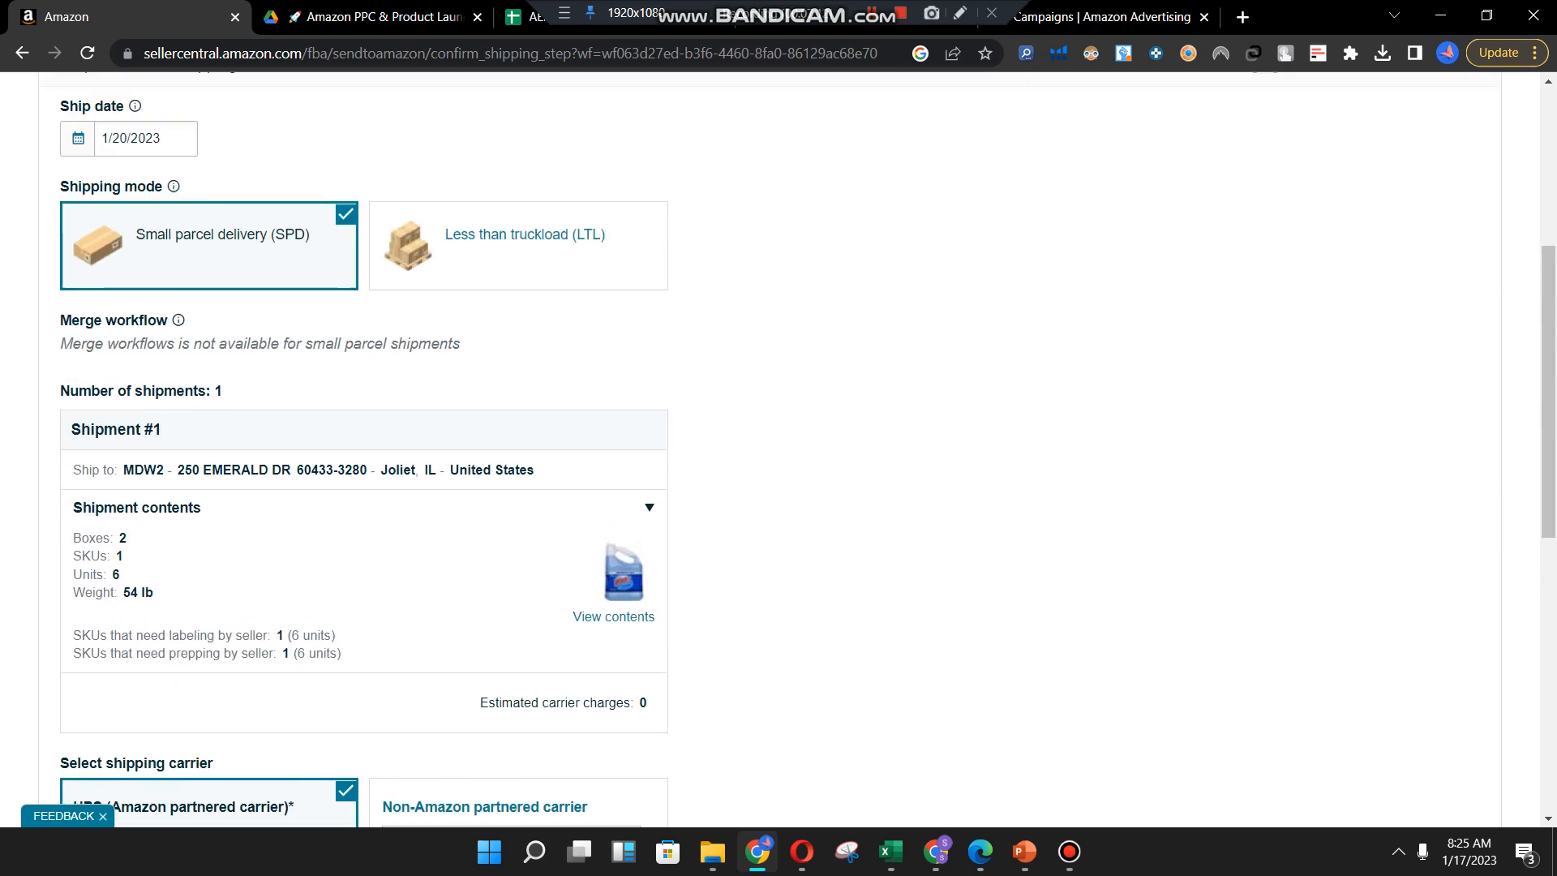
pyautogui.scroll(-2, 778, 446)
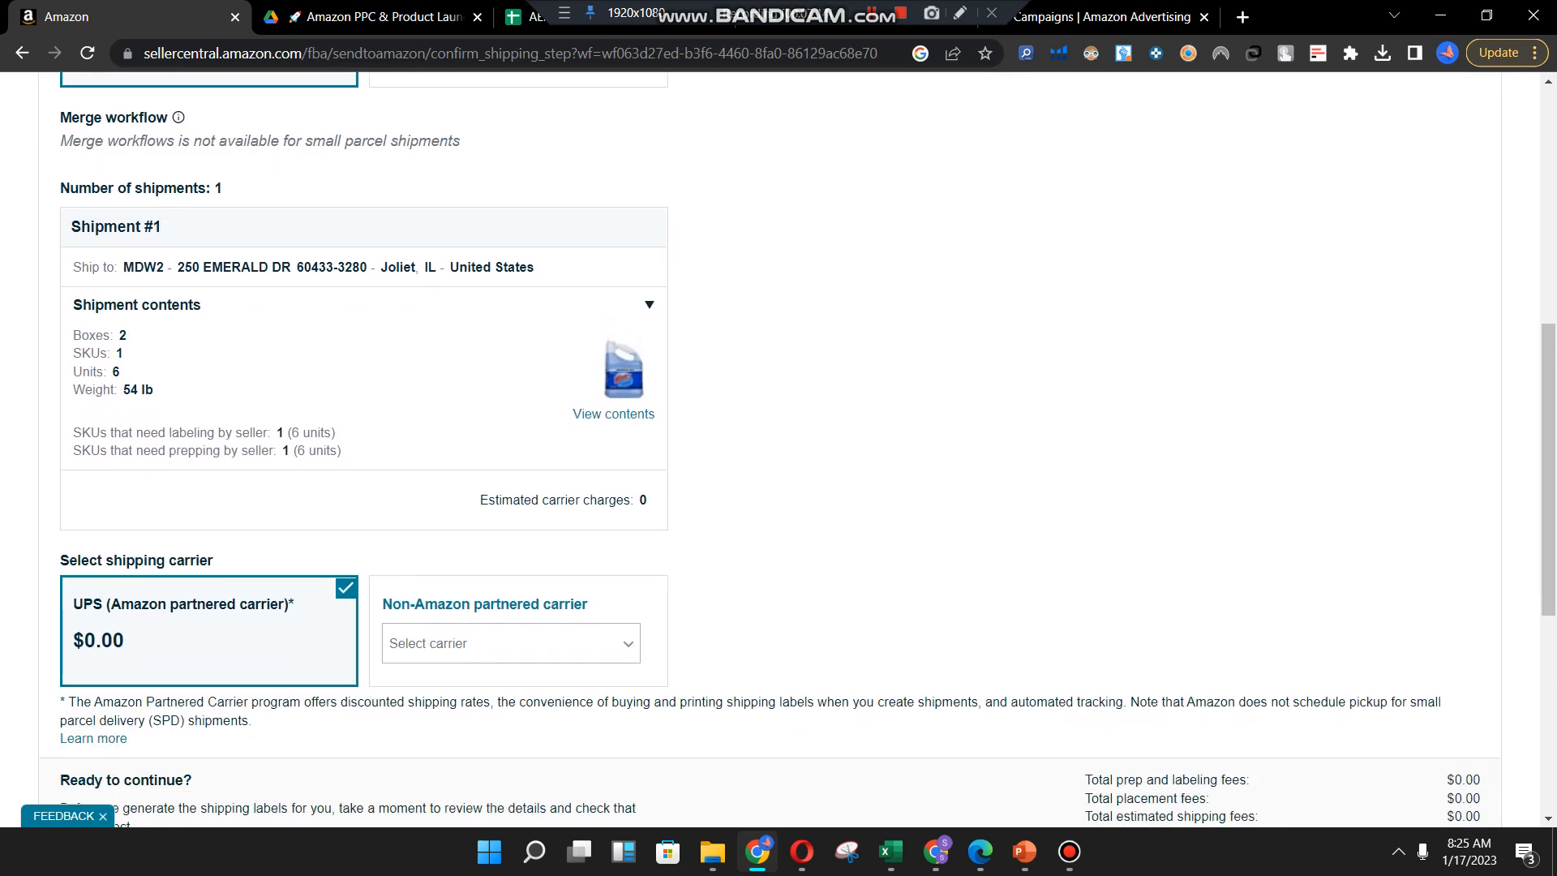
pyautogui.moveTo(123, 267); pyautogui.dragTo(535, 267)
pyautogui.click(541, 269)
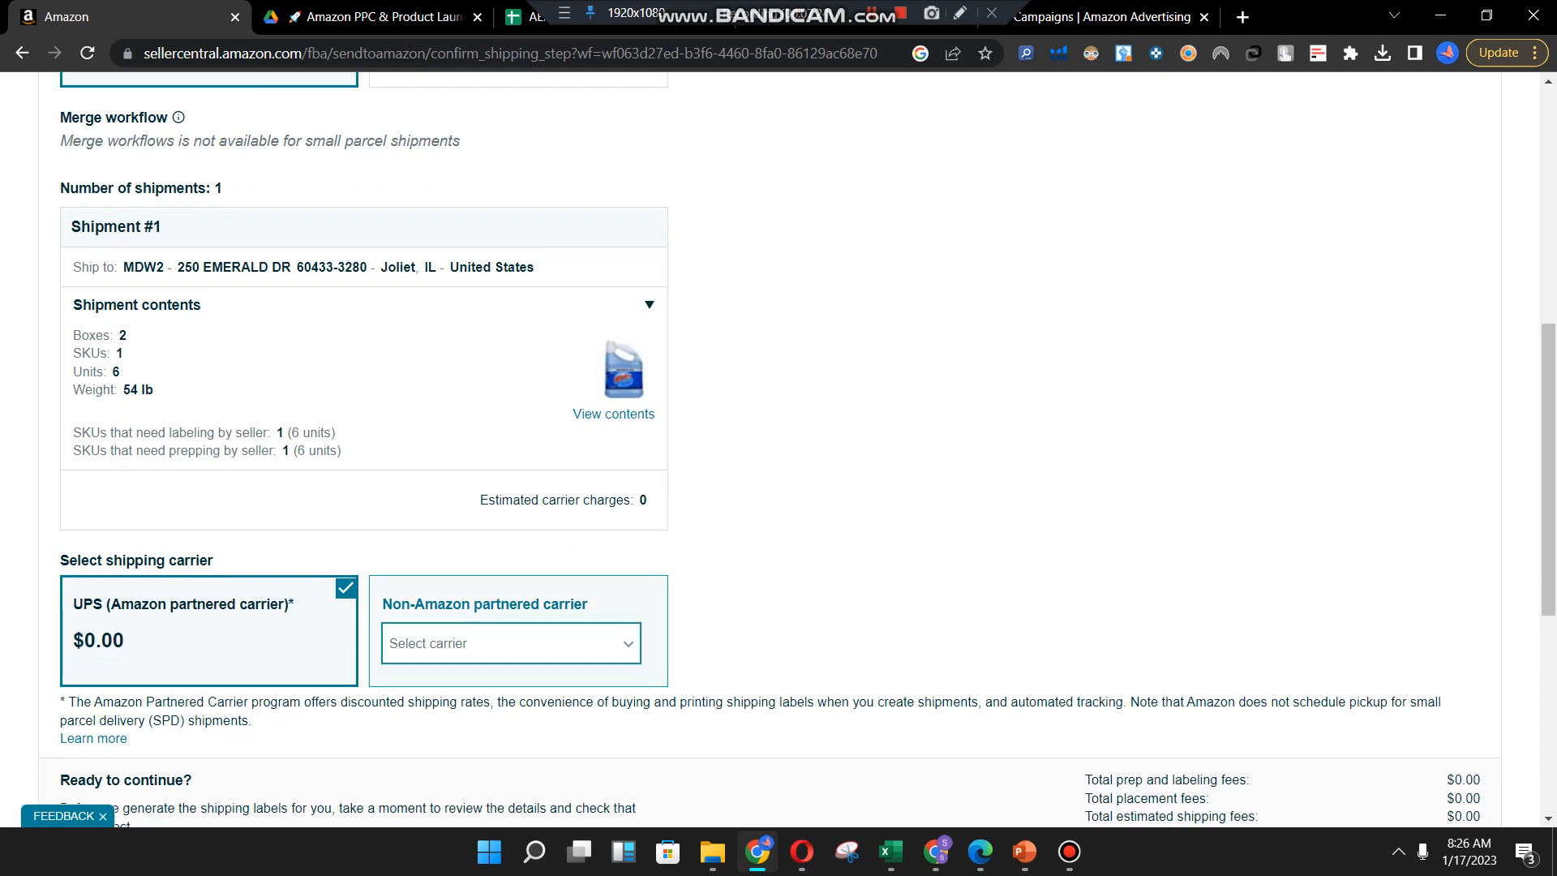
# Examine the non-Amazon partnered carrier options, keeping UPS (Amazon partnered carrier) as the shipping carrier
pyautogui.scroll(-1, 779, 446)
pyautogui.scroll(-1, 778, 446)
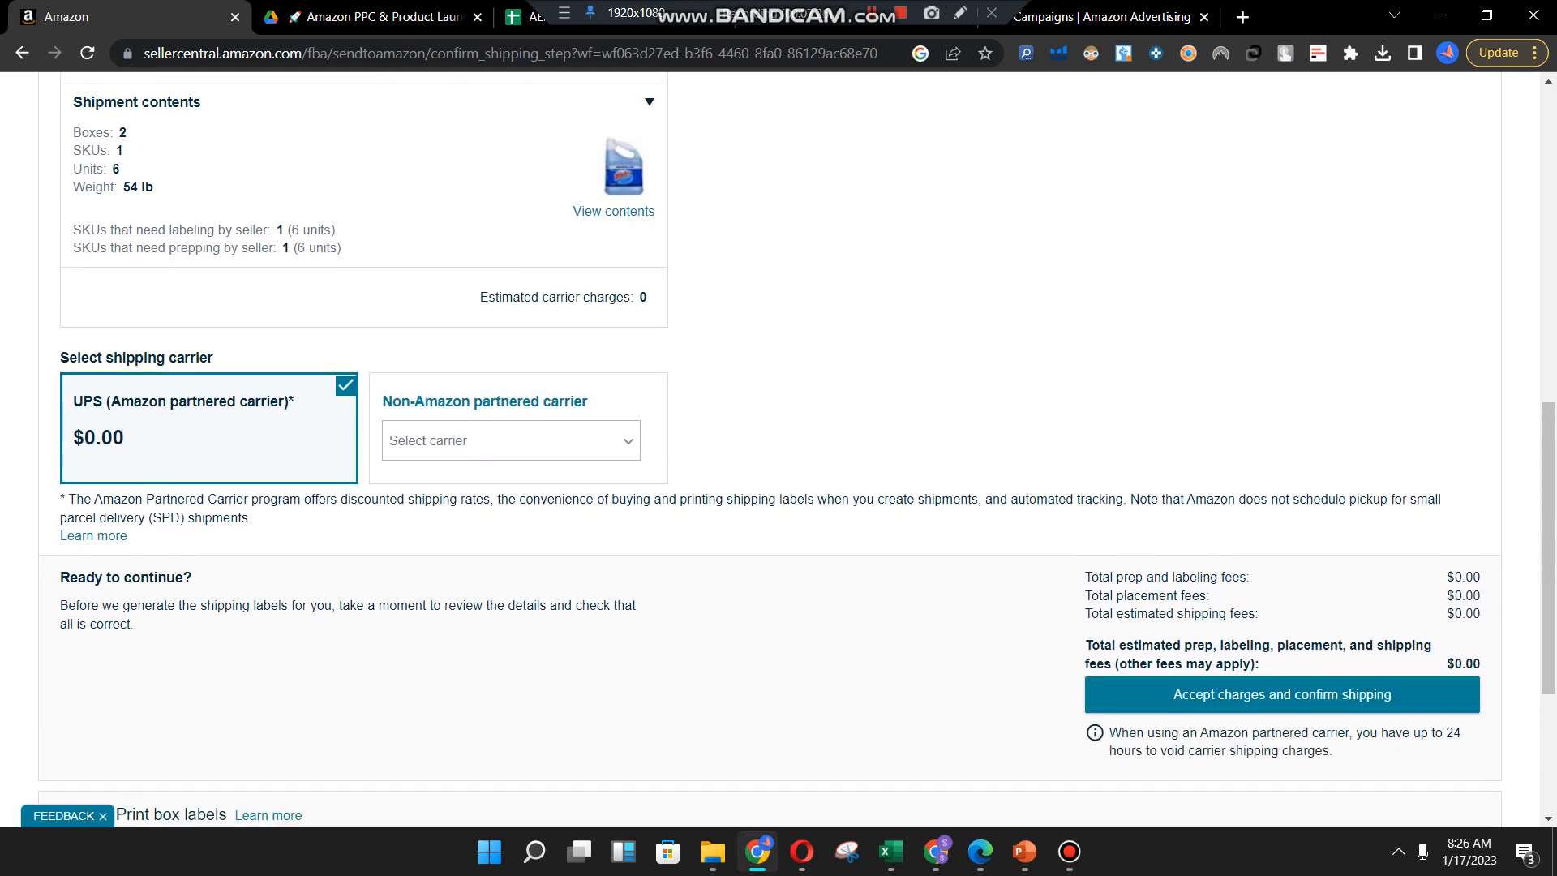
pyautogui.click(509, 440)
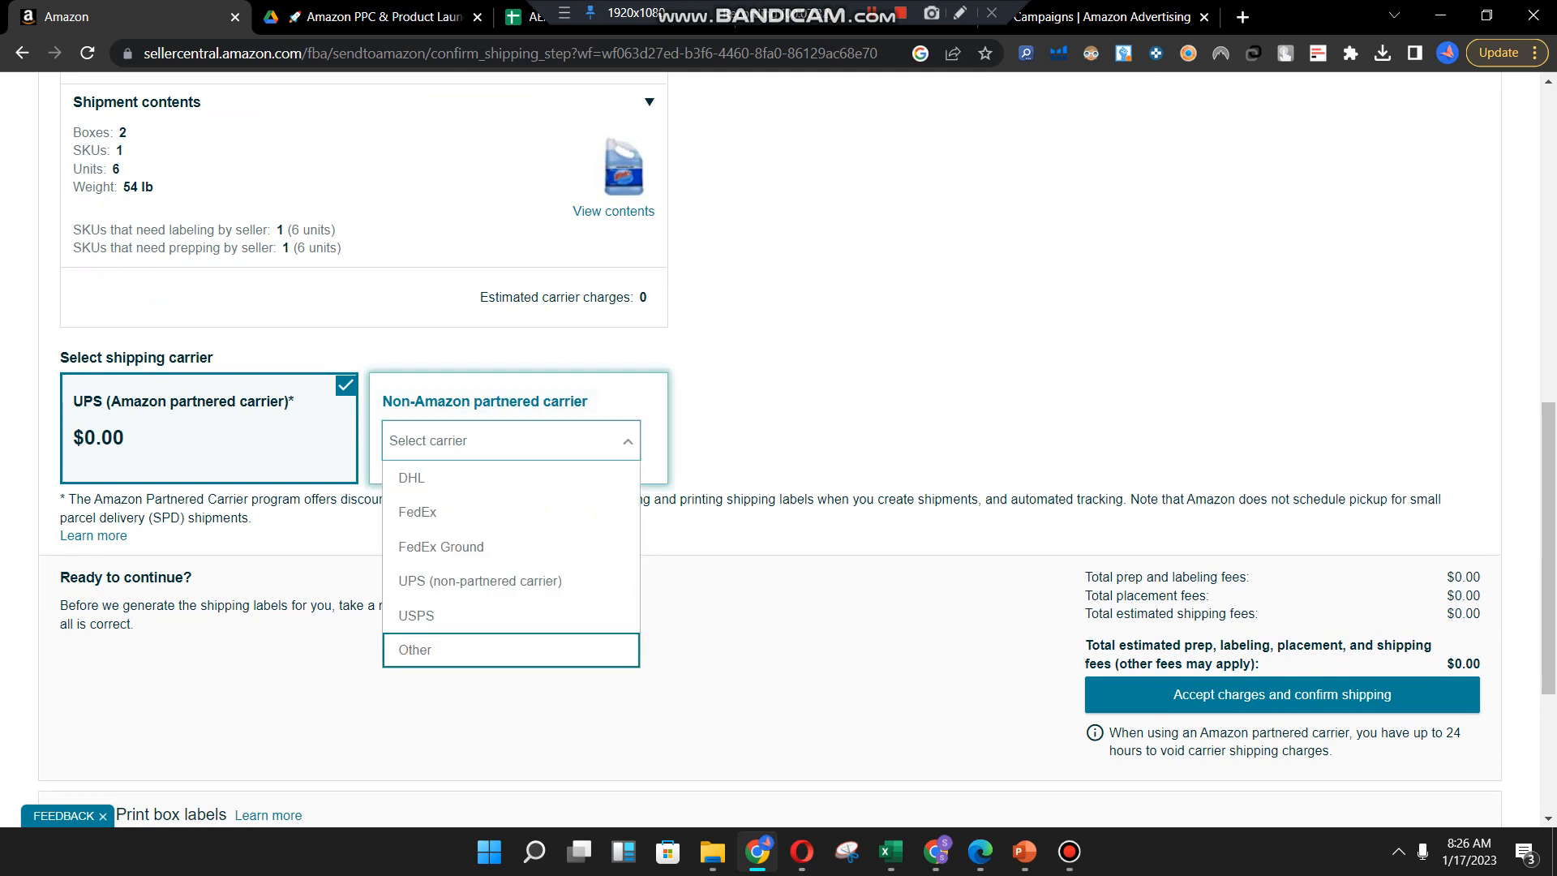
pyautogui.click(511, 650)
pyautogui.click(227, 377)
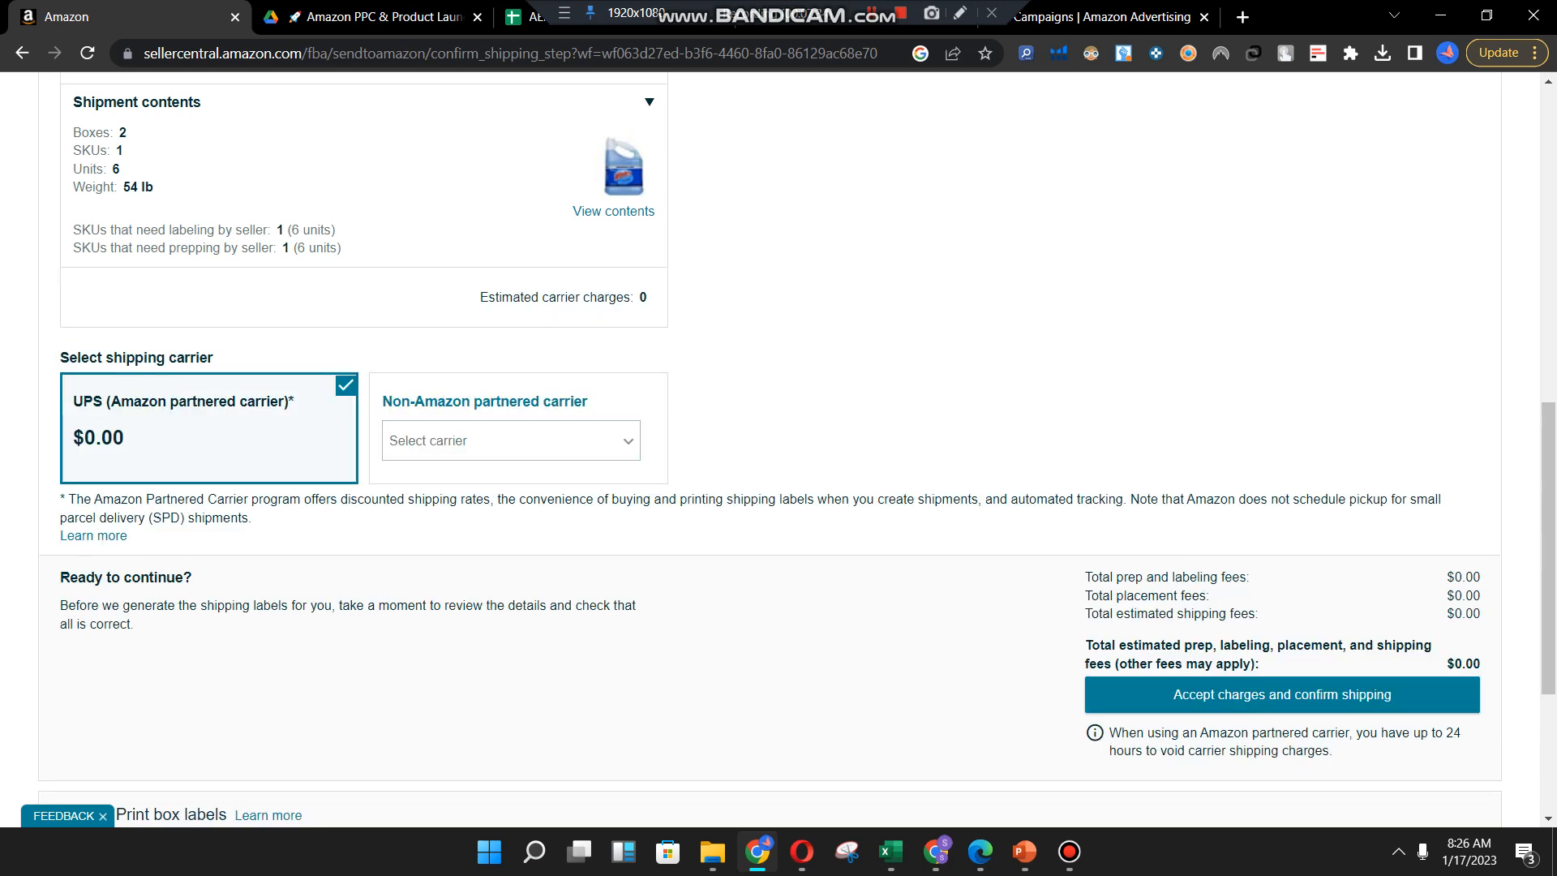
# Recheck the shipment details and accept the charges to confirm shipping
pyautogui.scroll(2, 519, 438)
pyautogui.scroll(1, 778, 437)
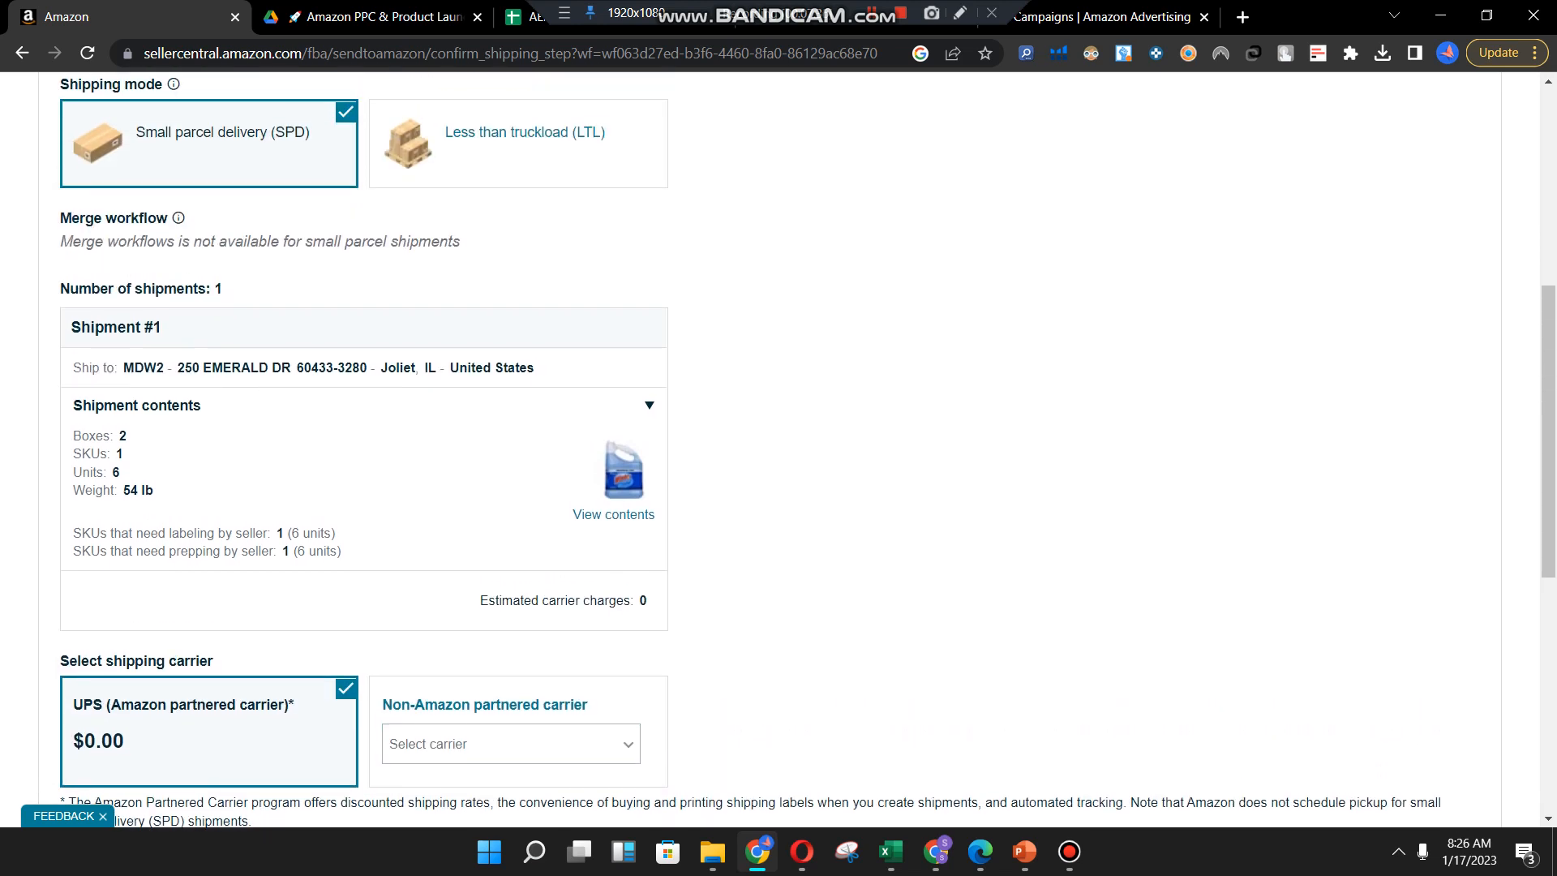
pyautogui.scroll(-5, 778, 438)
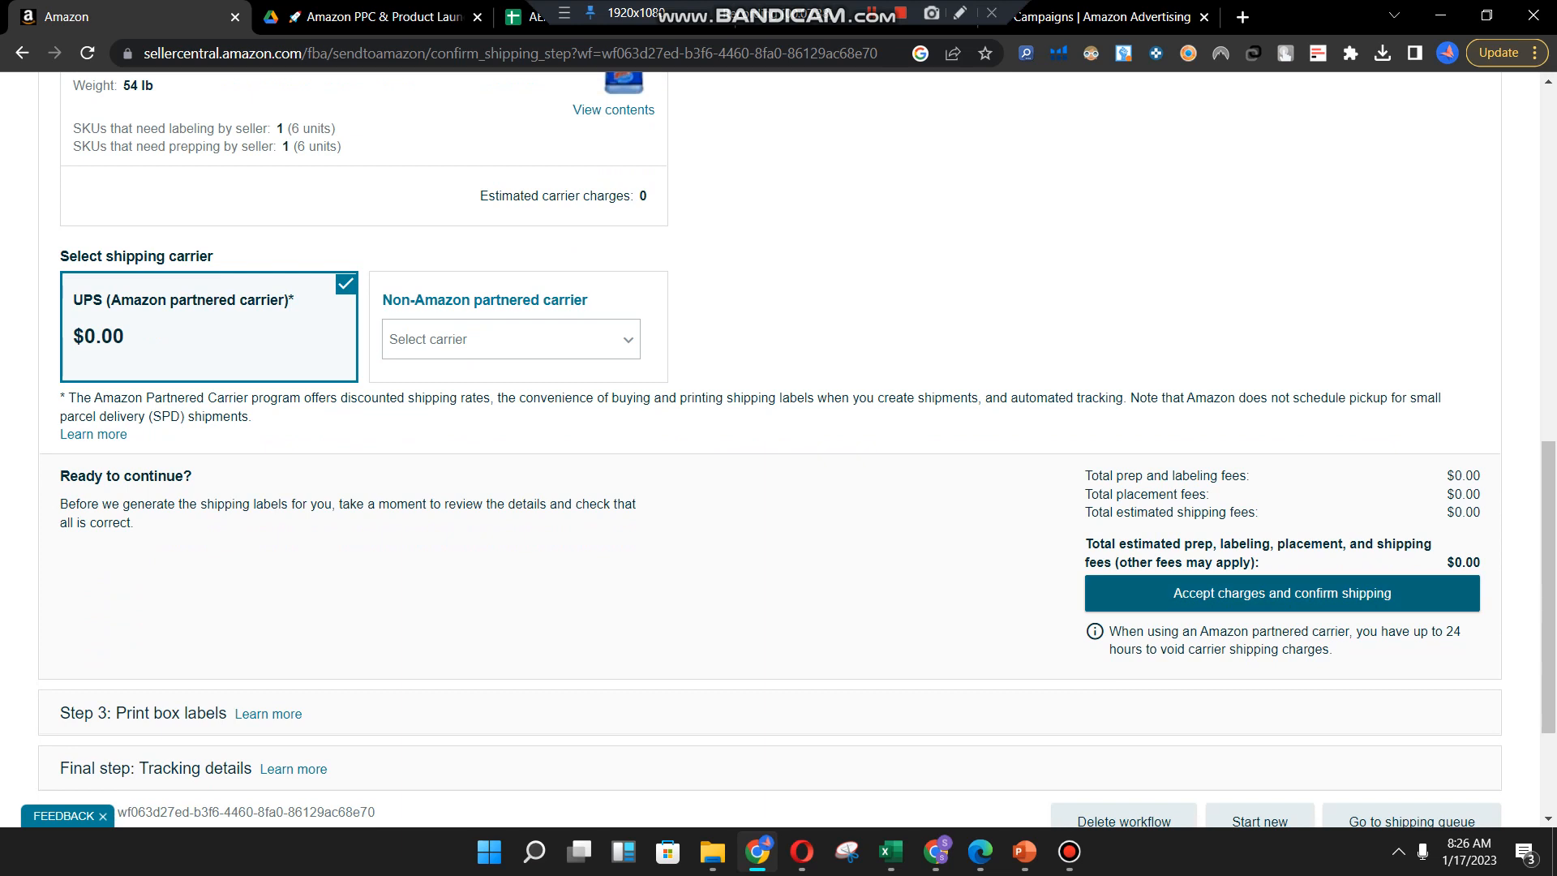
pyautogui.click(1282, 593)
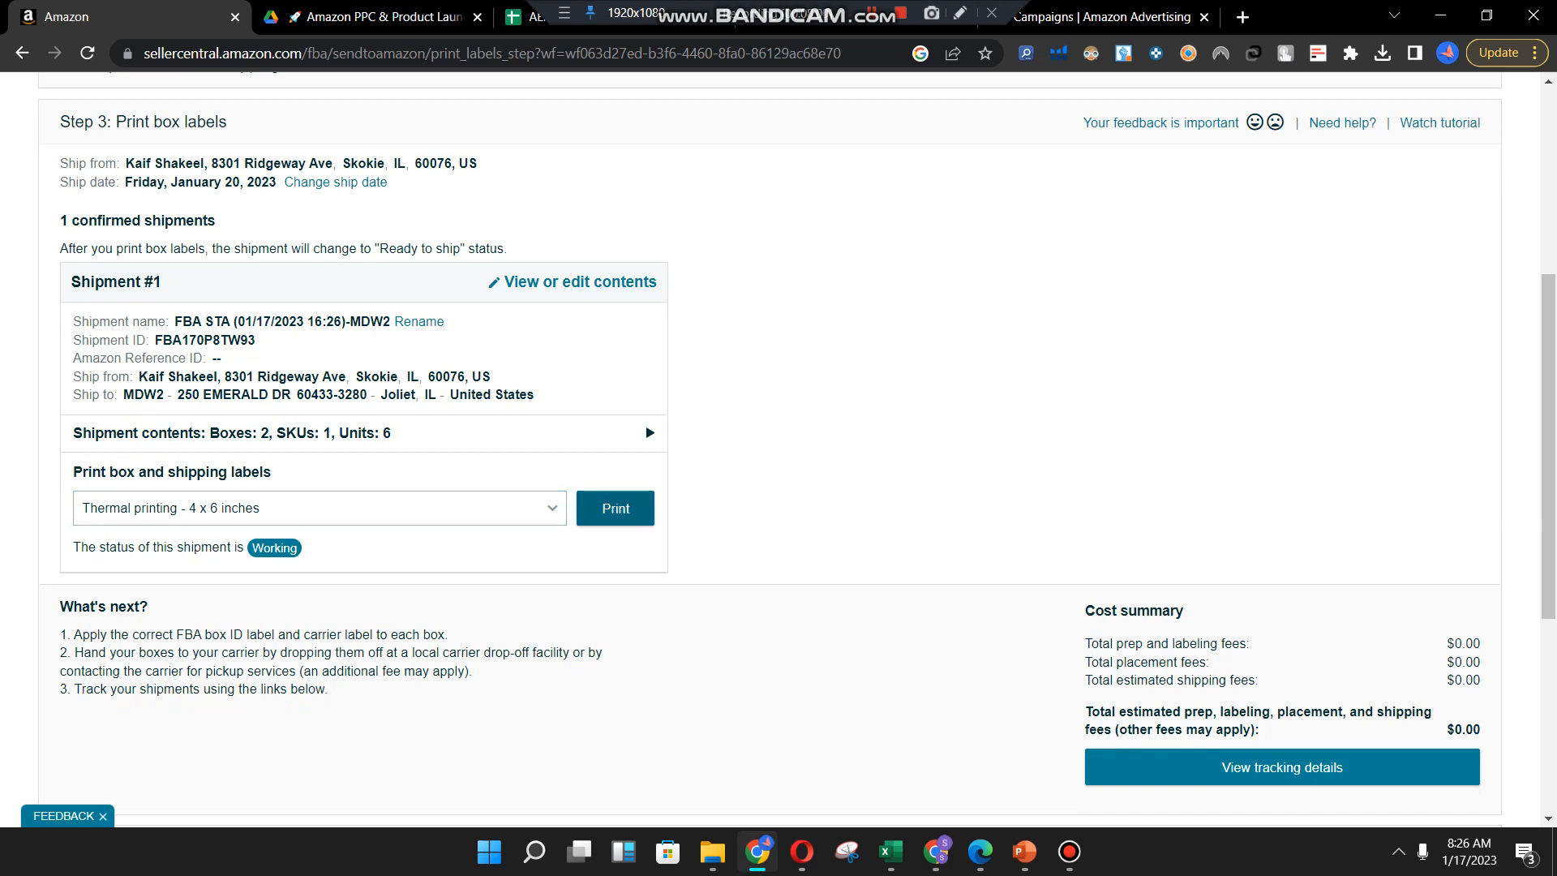
# Print the box and shipping labels for Shipment #1 in the thermal 4 x 6 inch format and review the label pages
pyautogui.click(615, 508)
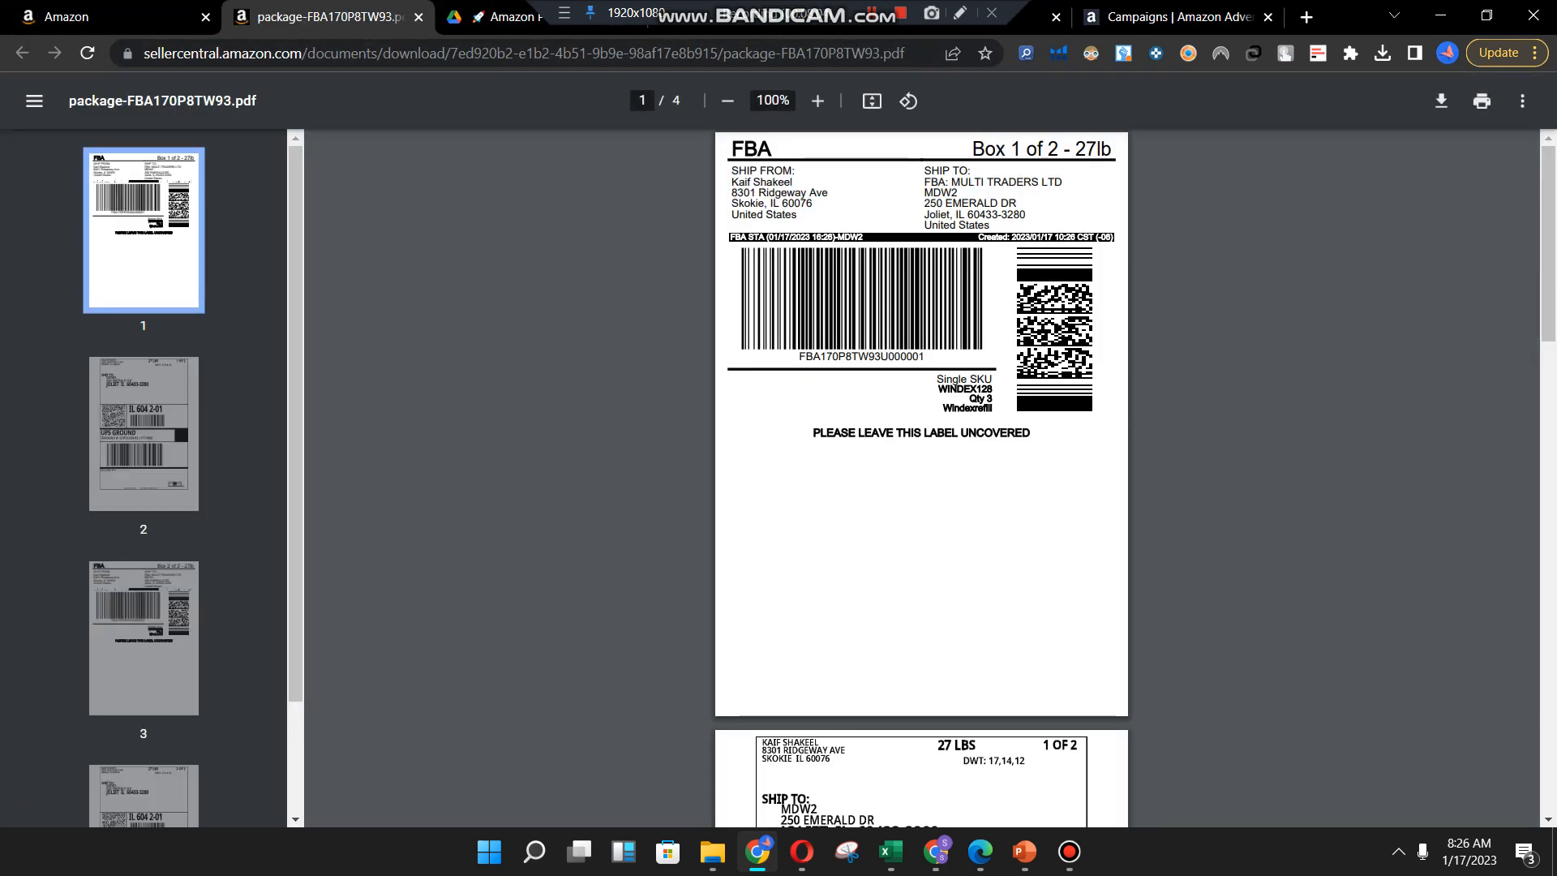
pyautogui.scroll(-15, 921, 478)
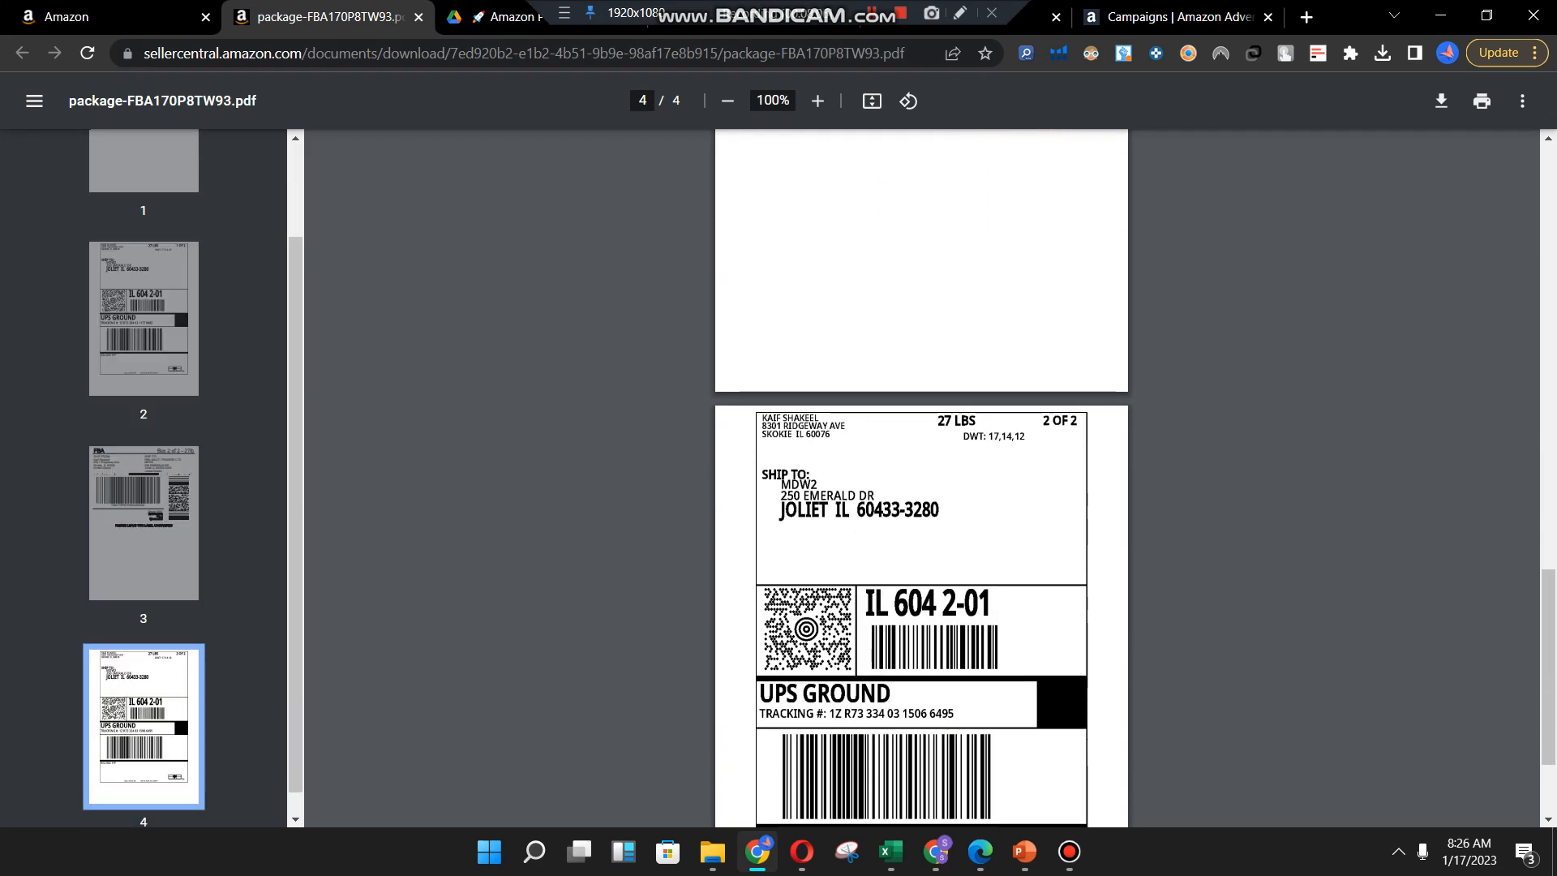
pyautogui.scroll(15, 921, 479)
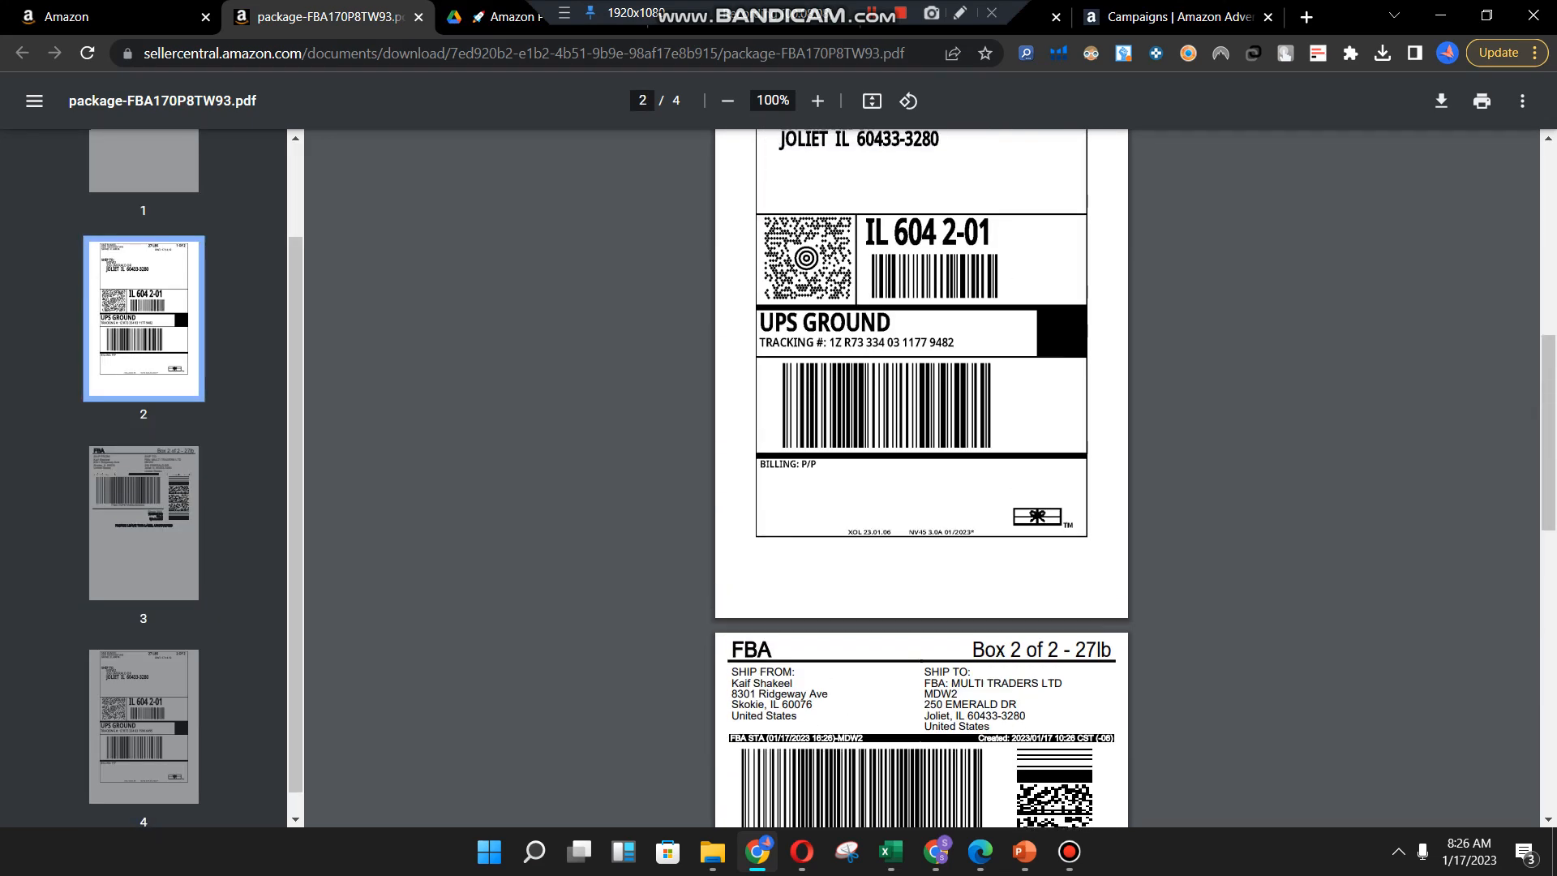
pyautogui.scroll(-15, 921, 478)
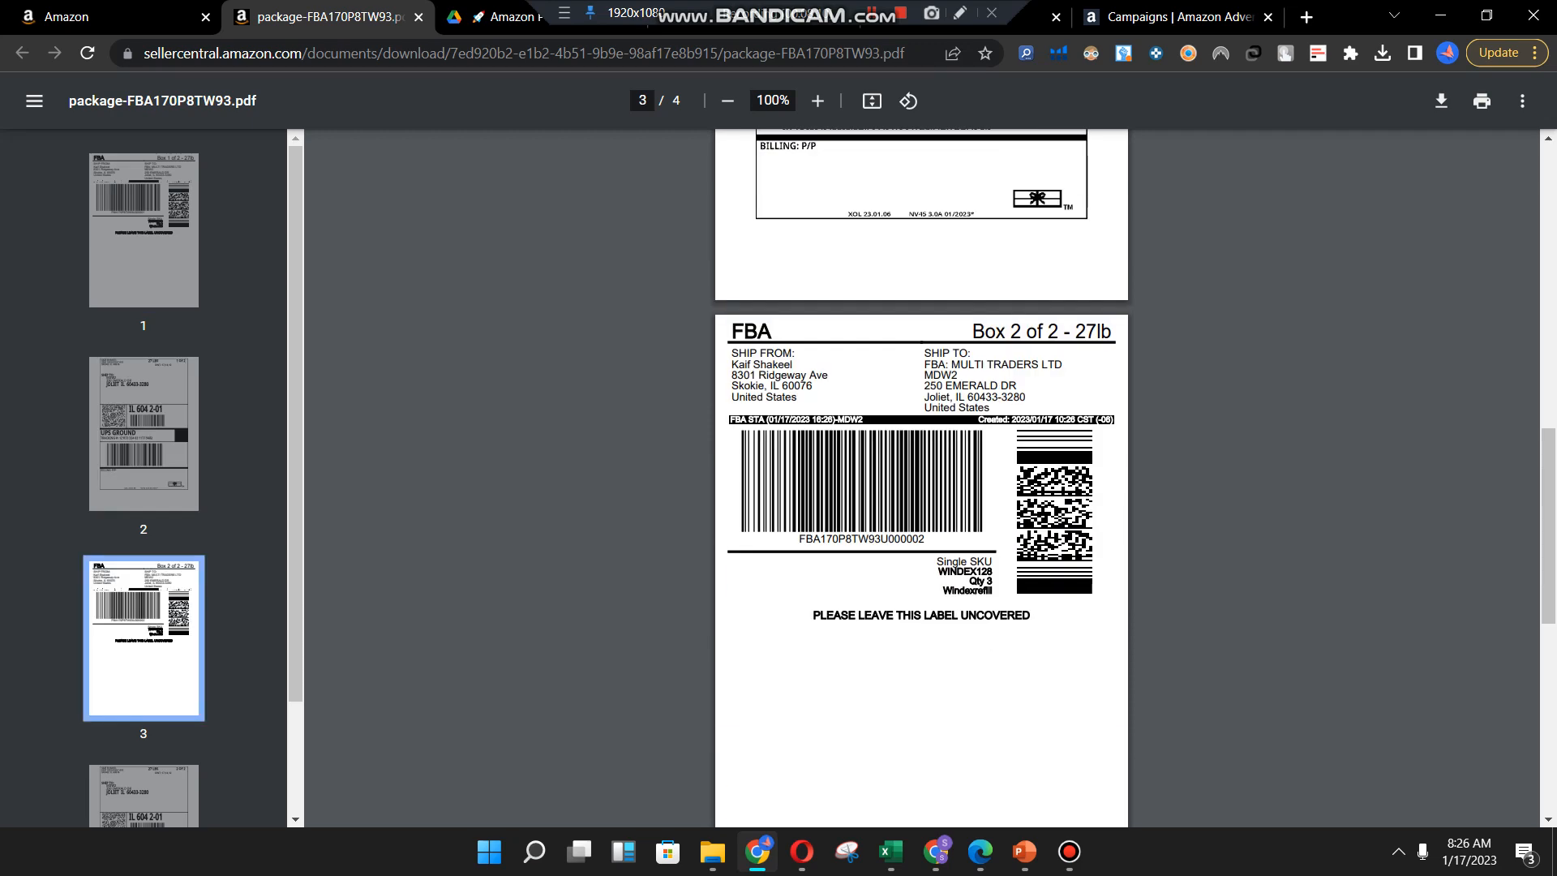
pyautogui.scroll(7, 921, 478)
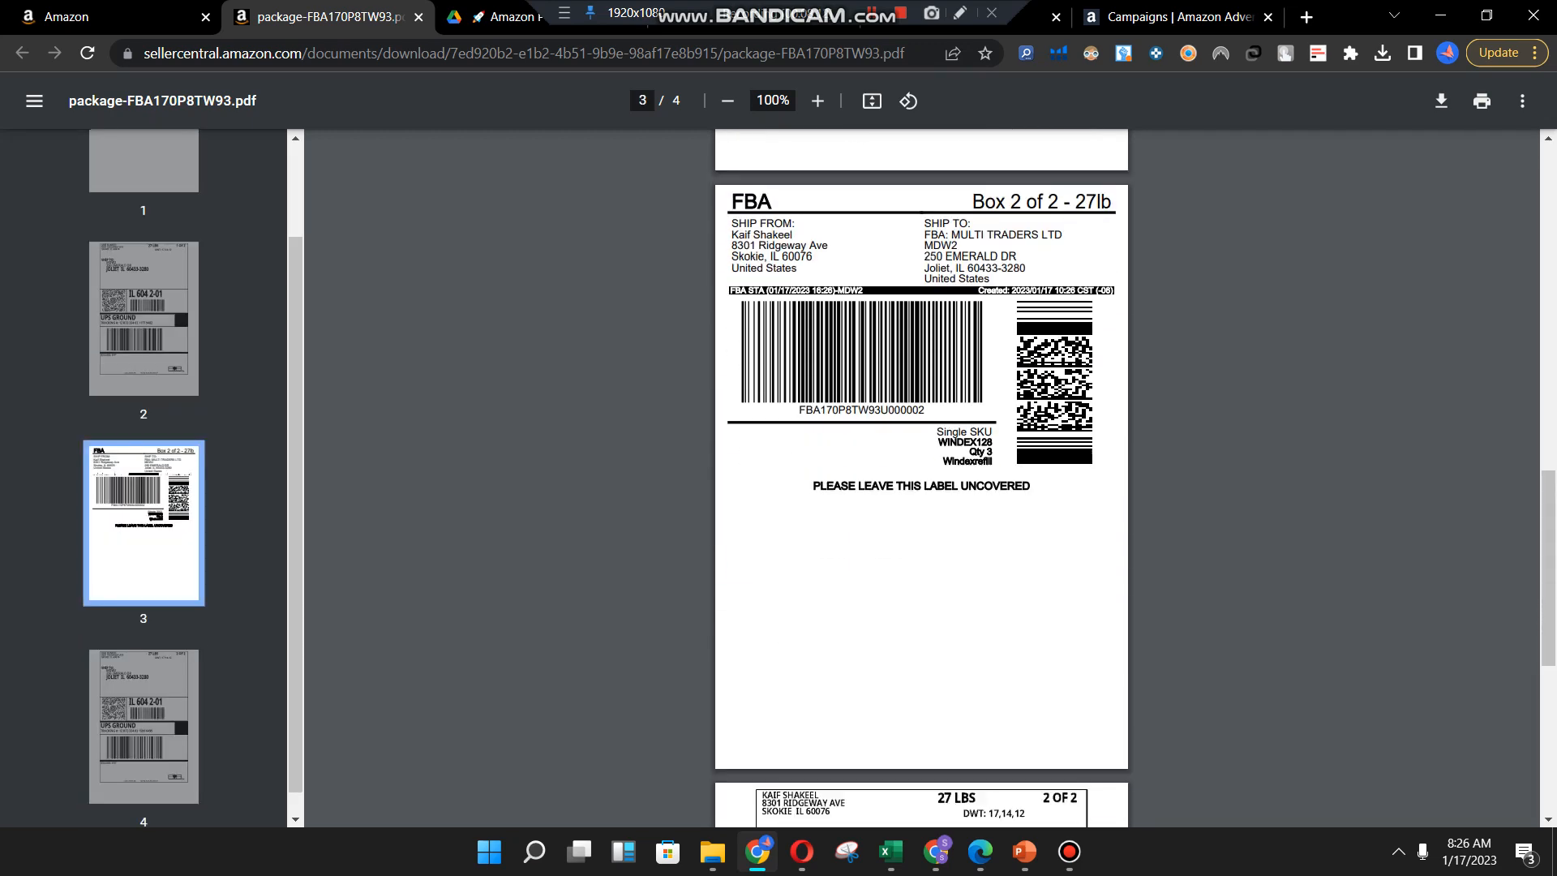
pyautogui.scroll(-7, 921, 478)
pyautogui.scroll(7, 921, 478)
pyautogui.scroll(10, 921, 478)
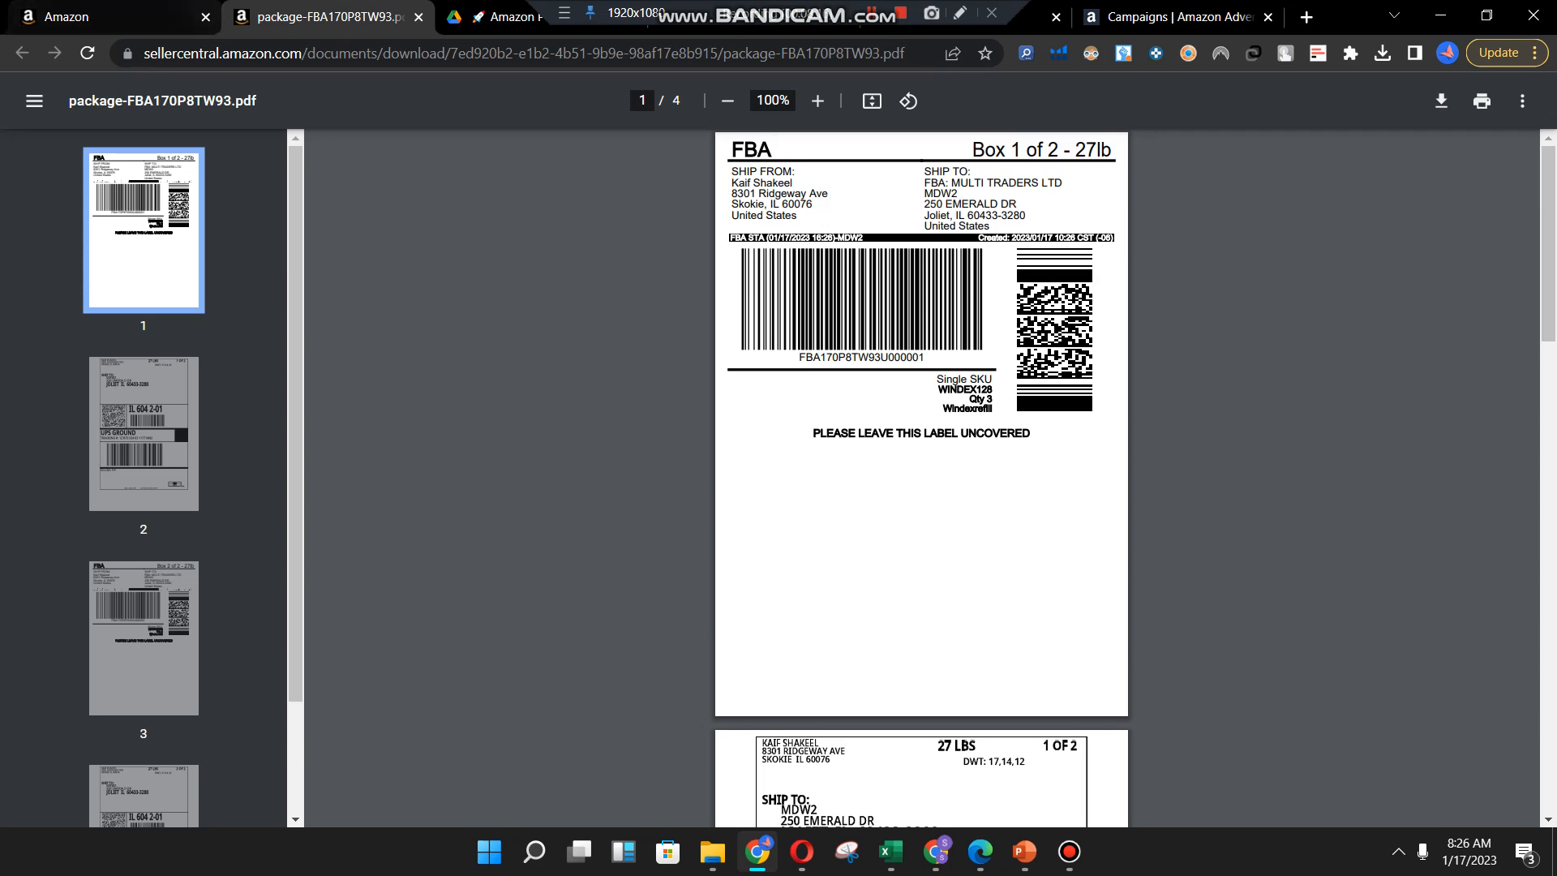
# Return to the shipment workflow, open its tracking details and review the tracking ID and status of each box
pyautogui.click(65, 16)
pyautogui.scroll(-3, 779, 446)
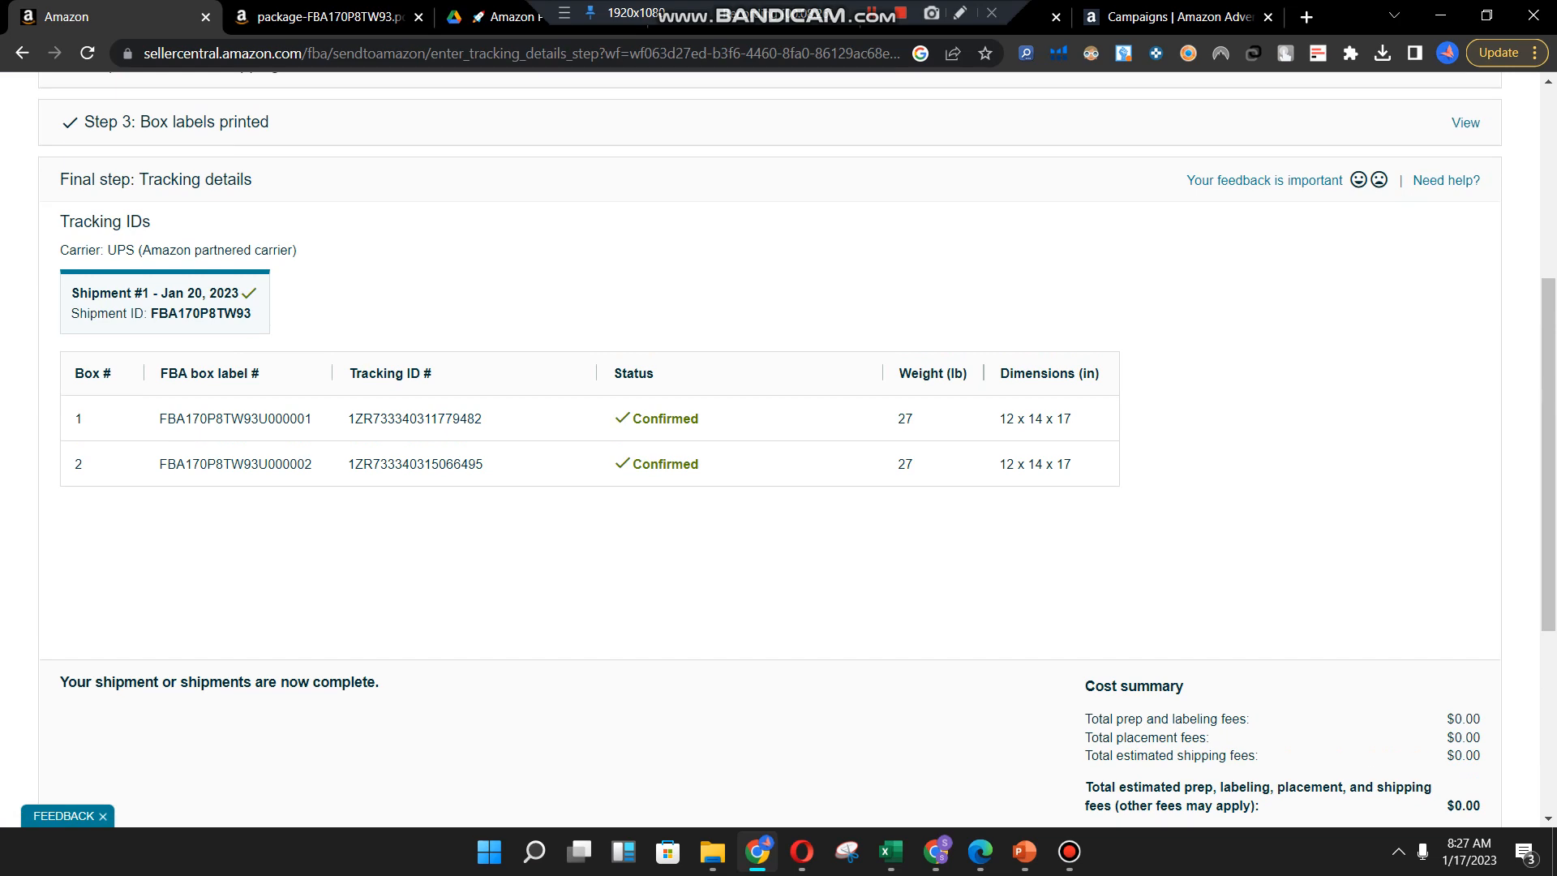
pyautogui.scroll(5, 148, 96)
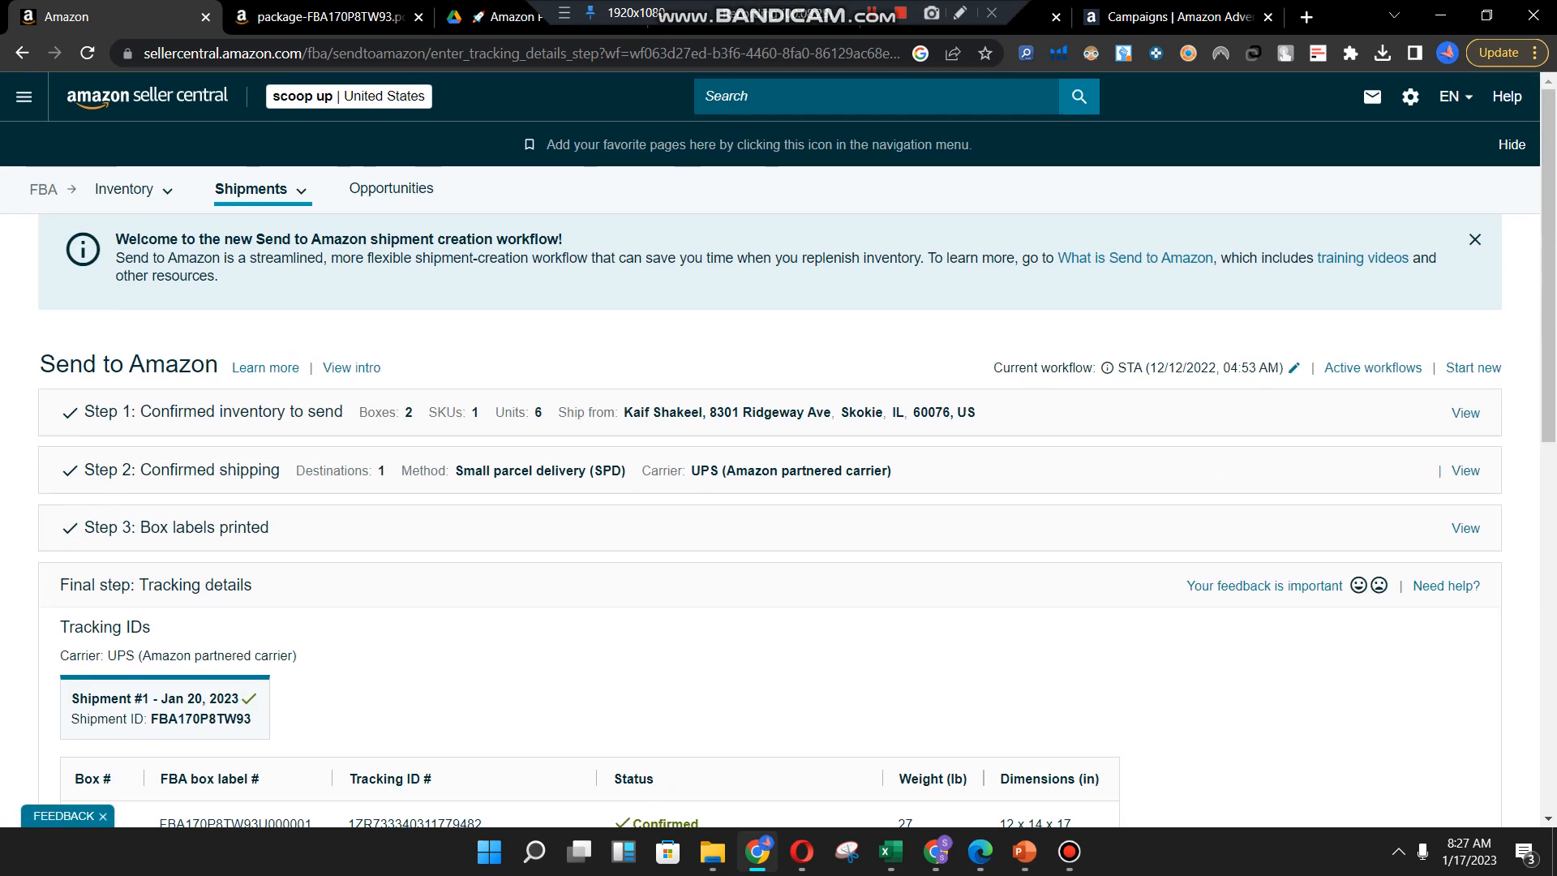
pyautogui.moveTo(261, 190)
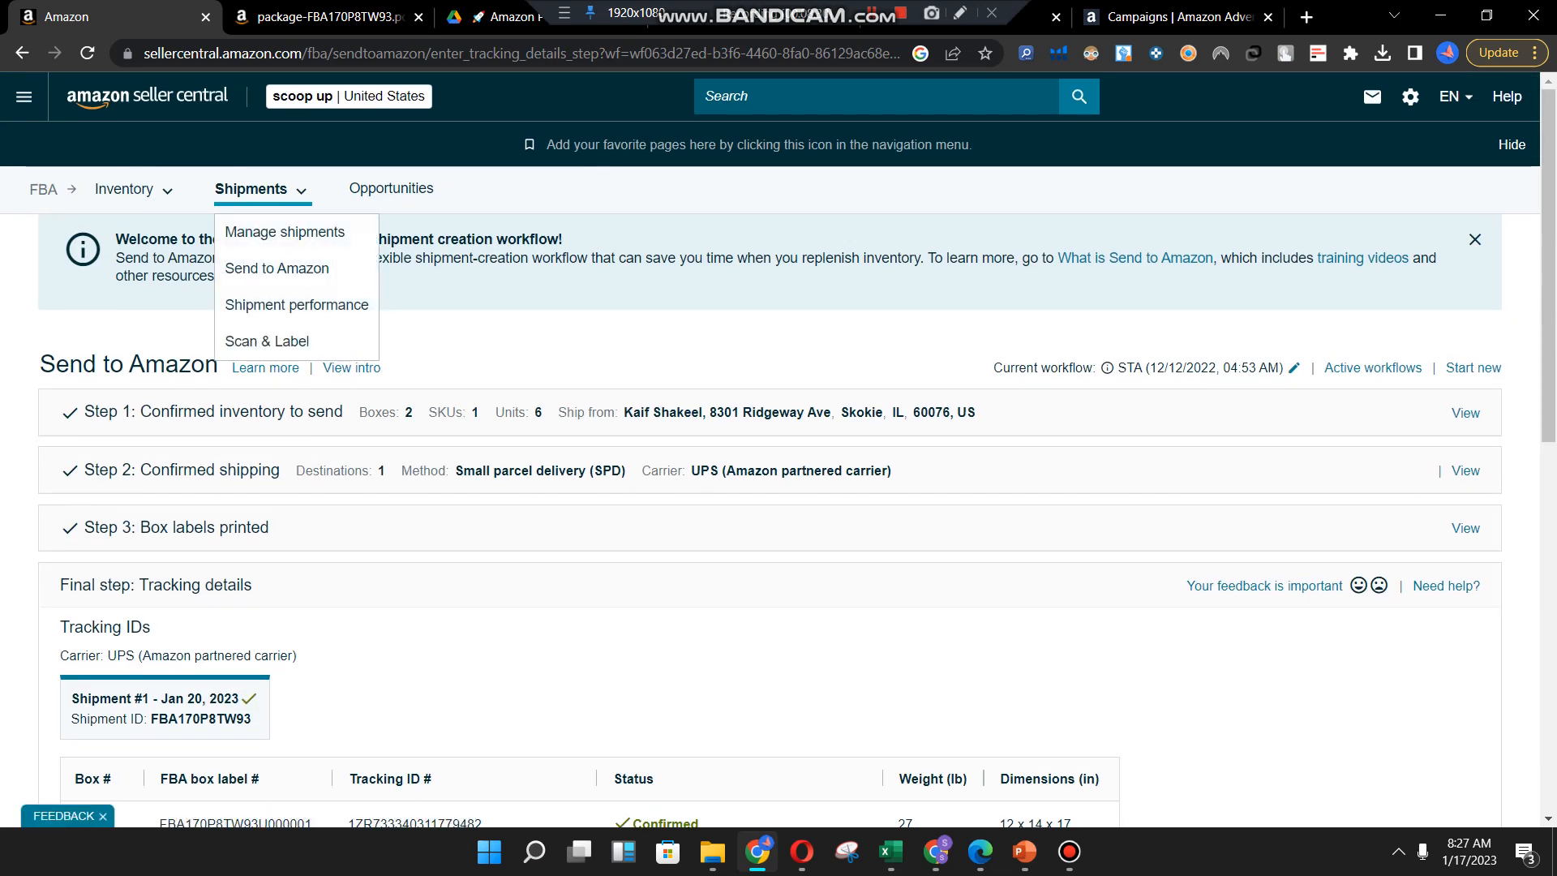
pyautogui.scroll(-3, 261, 190)
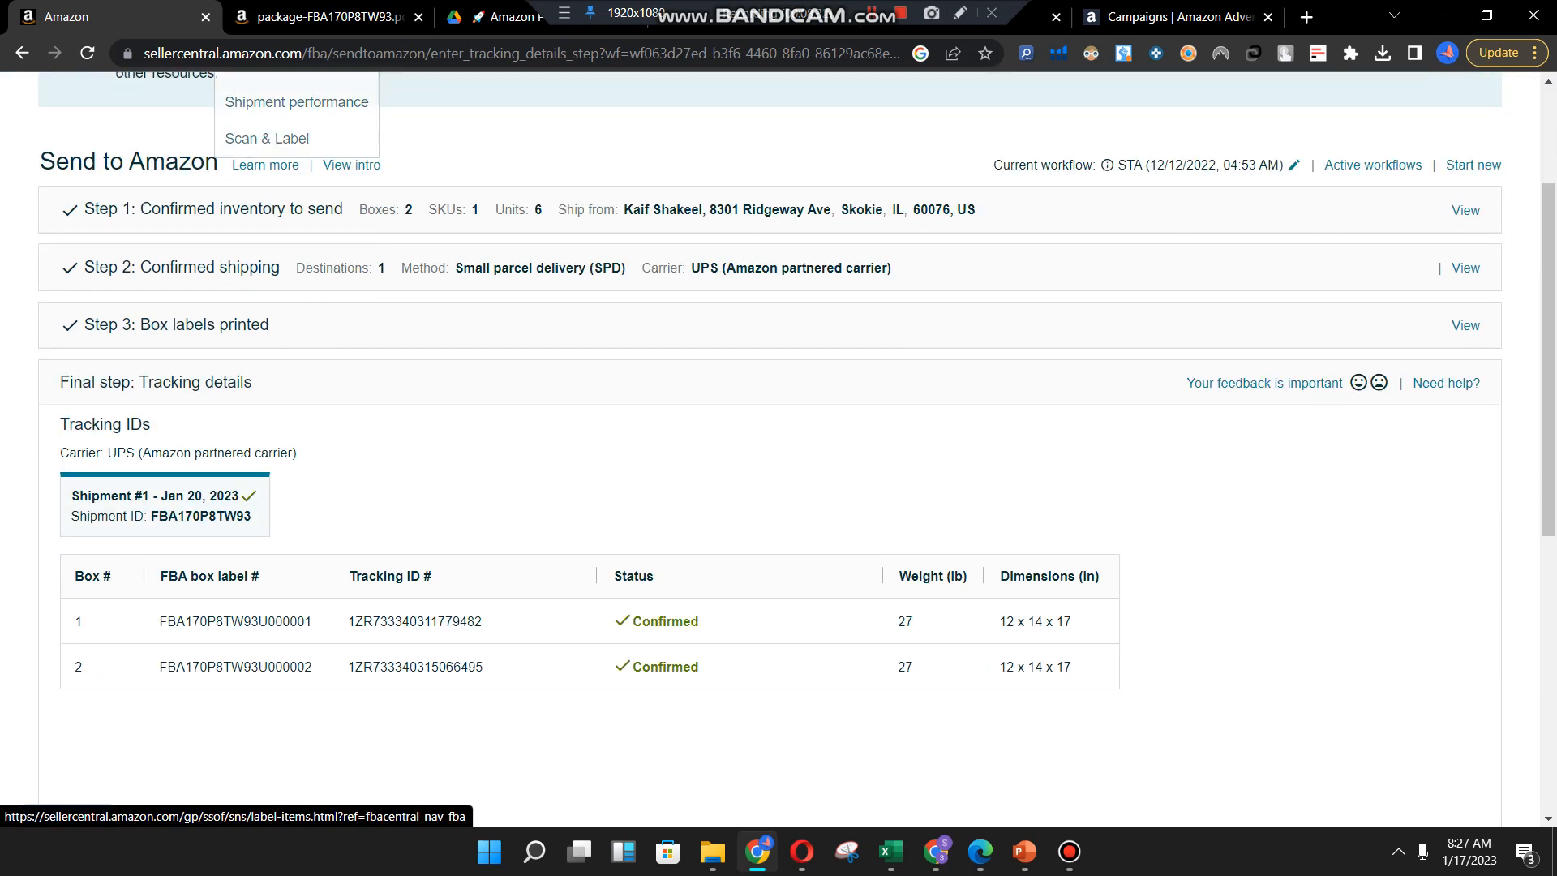
pyautogui.doubleClick(414, 622)
pyautogui.click(415, 622)
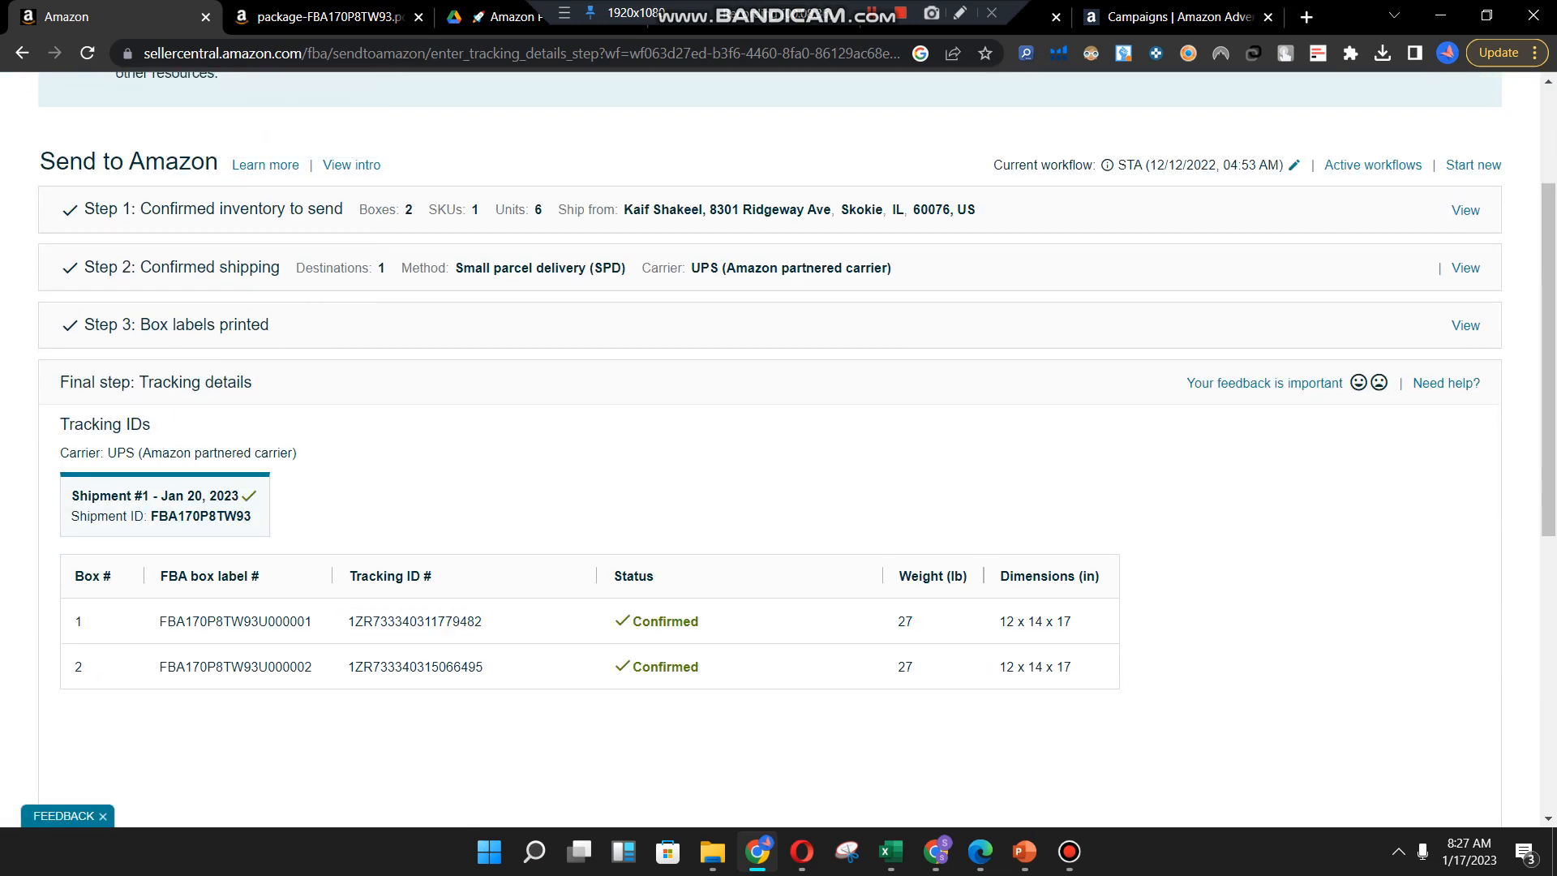
# Open the Manage All Inventory page and search the listings for "windex"
pyautogui.scroll(3, 779, 448)
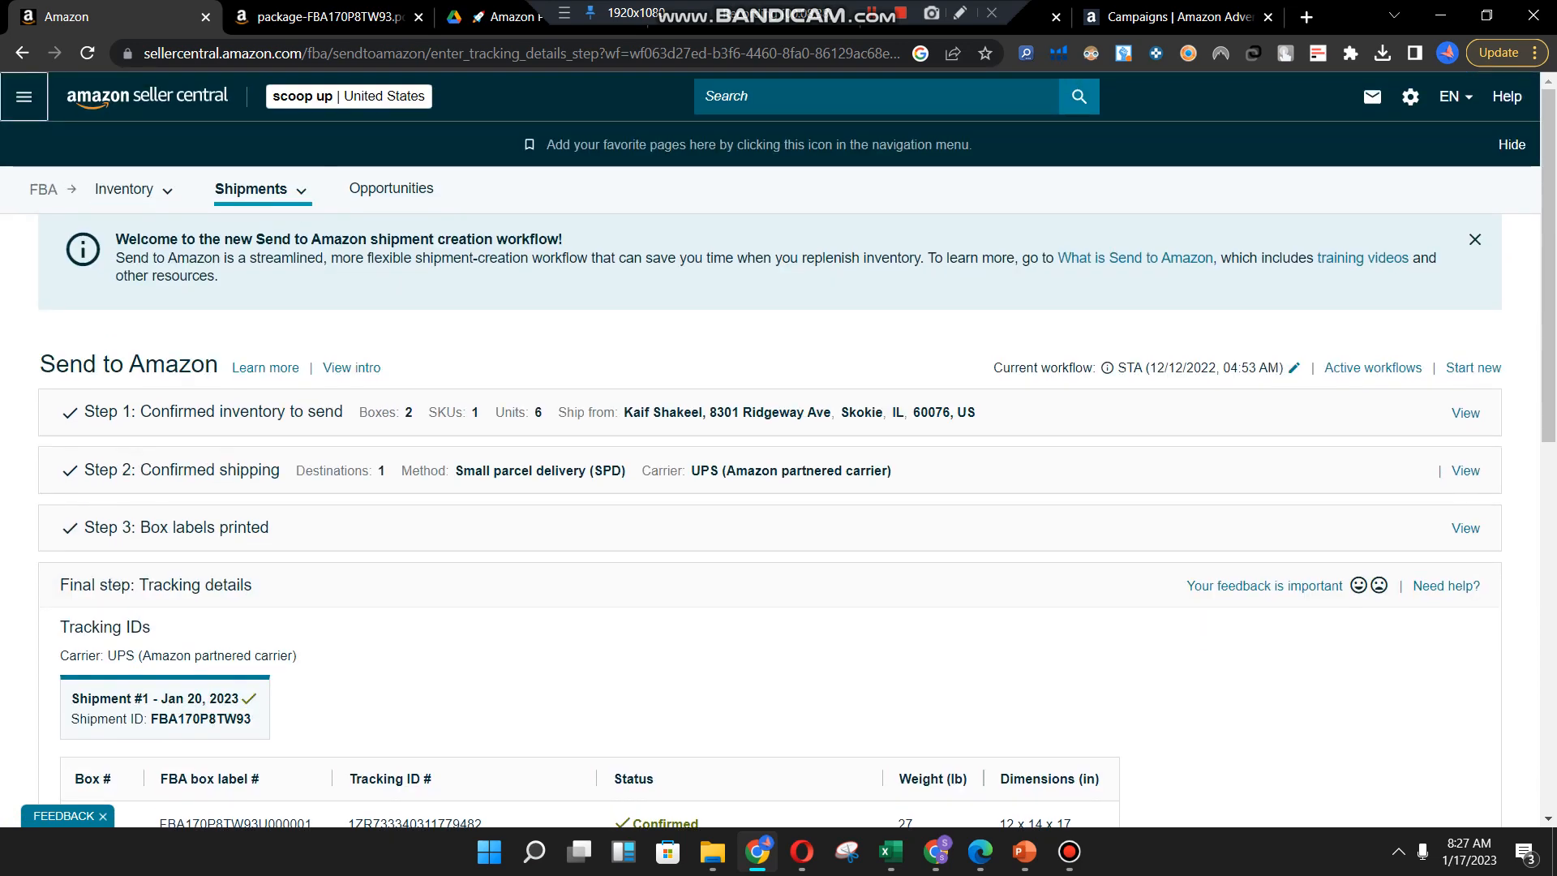
pyautogui.click(23, 97)
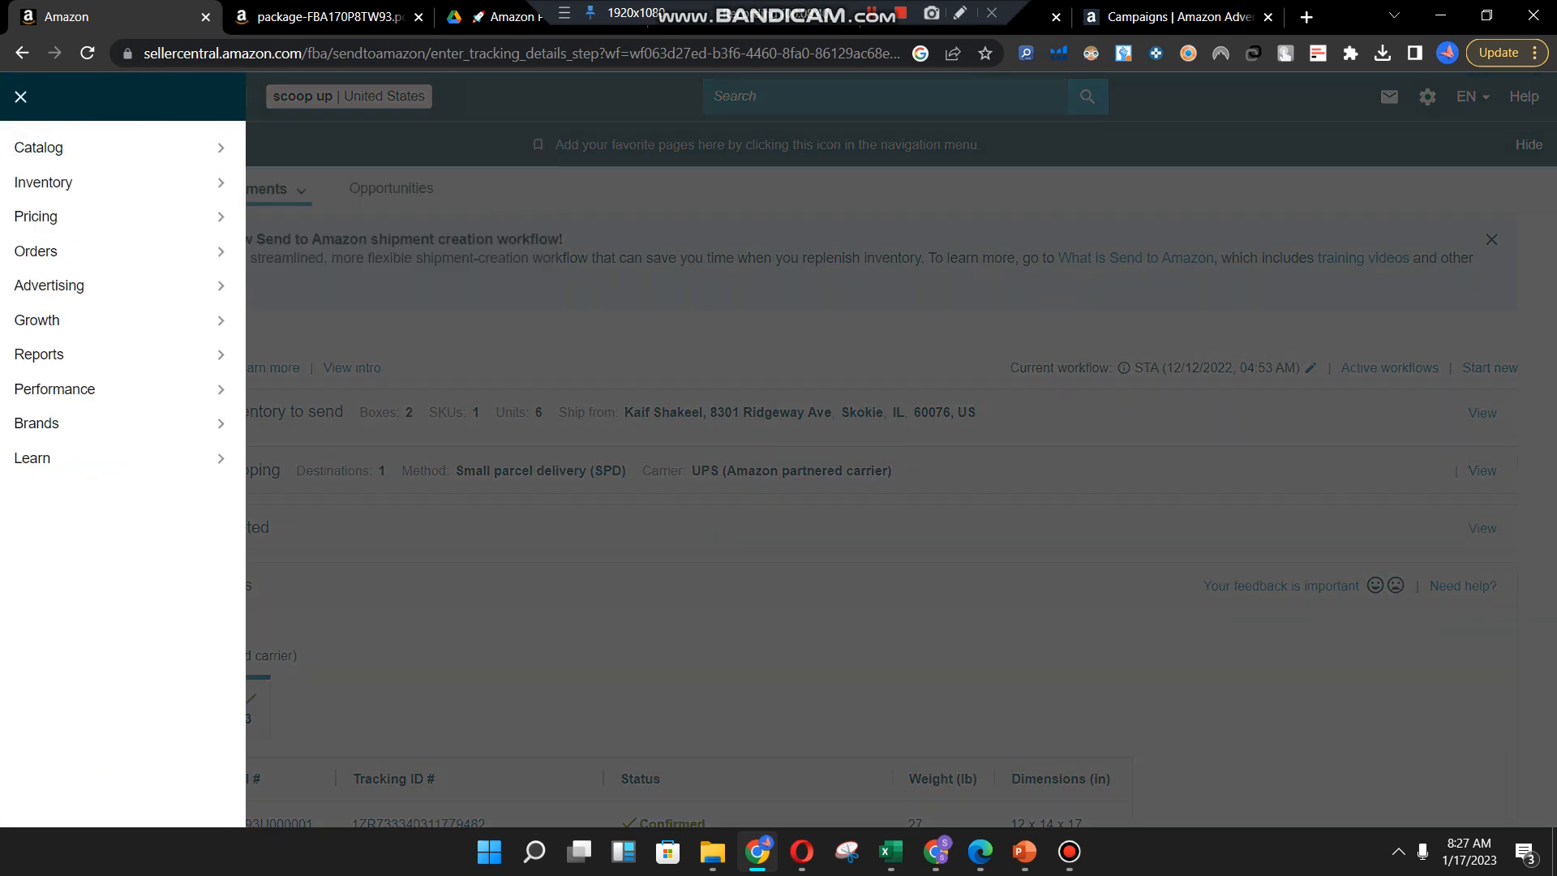
pyautogui.click(21, 97)
pyautogui.click(22, 96)
pyautogui.moveTo(65, 216)
pyautogui.moveTo(122, 183)
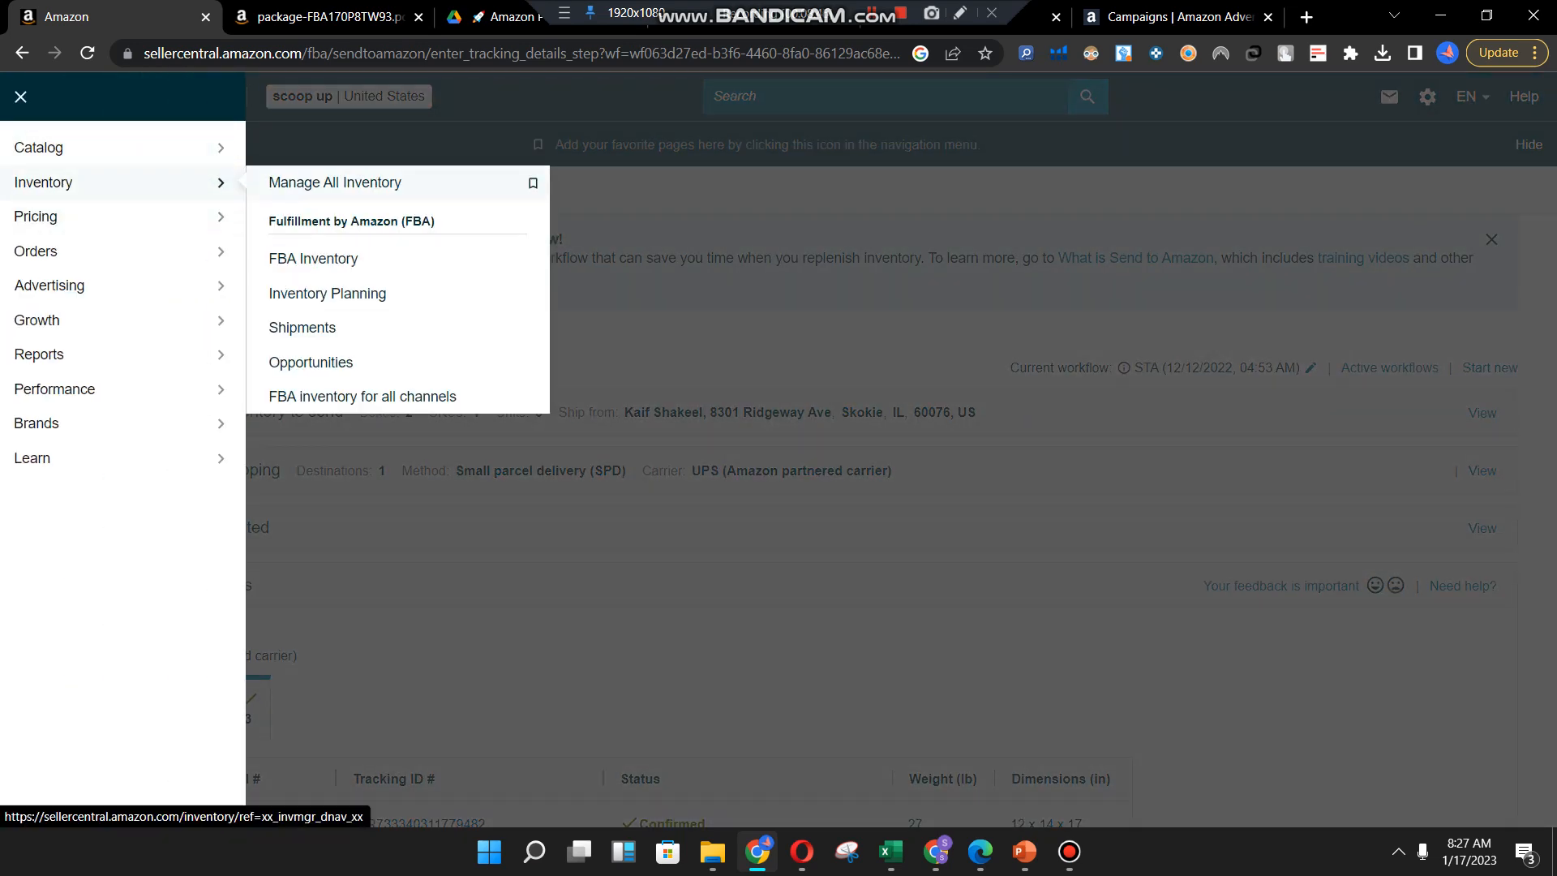
pyautogui.click(335, 183)
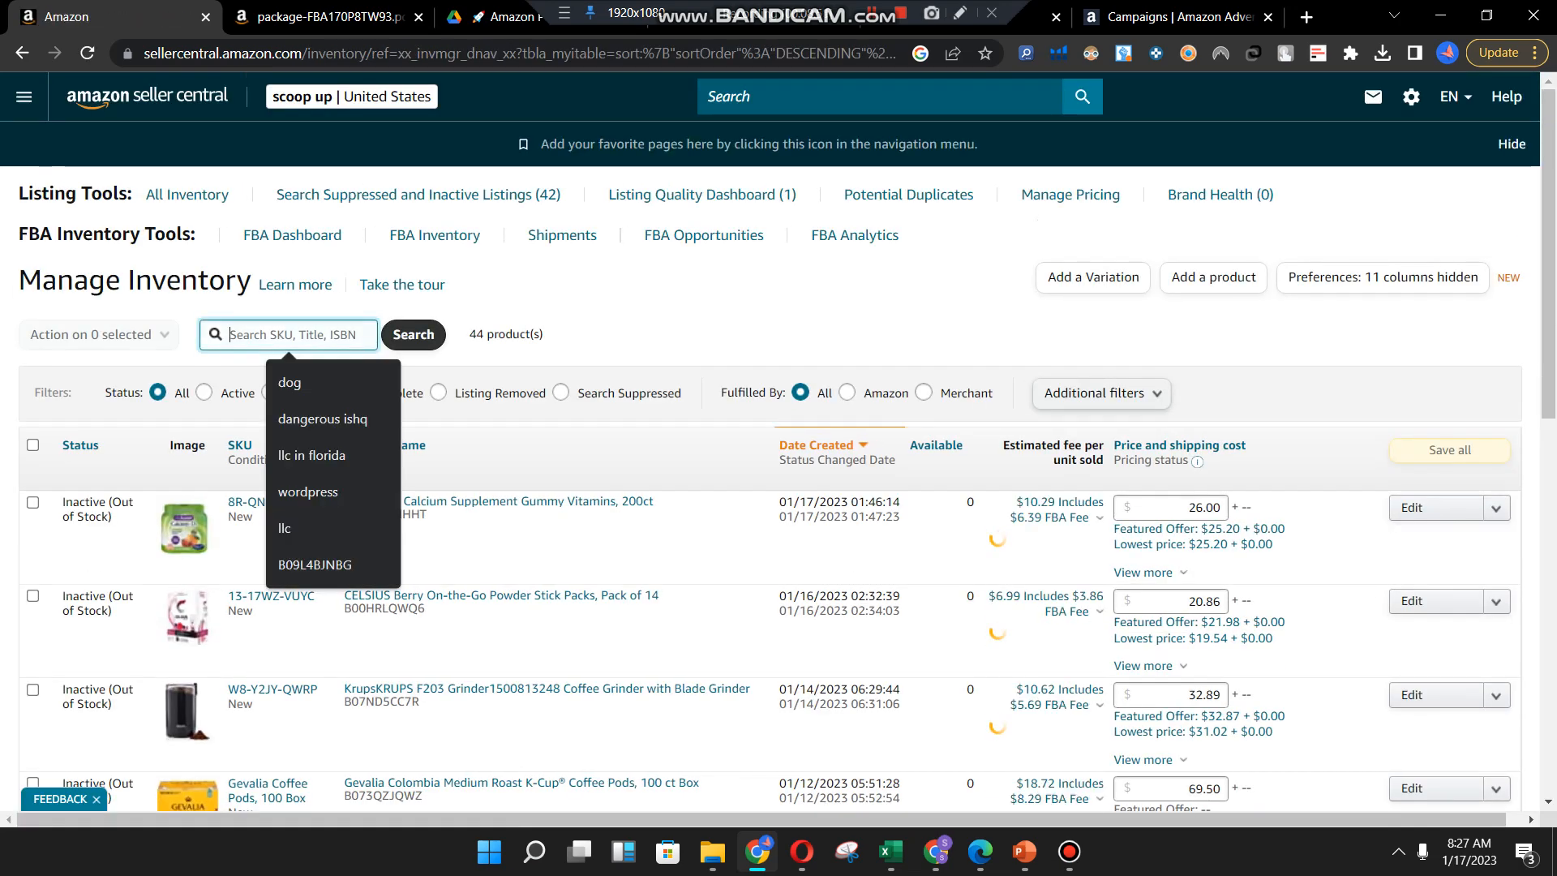
pyautogui.write('windex')
pyautogui.press('Return')
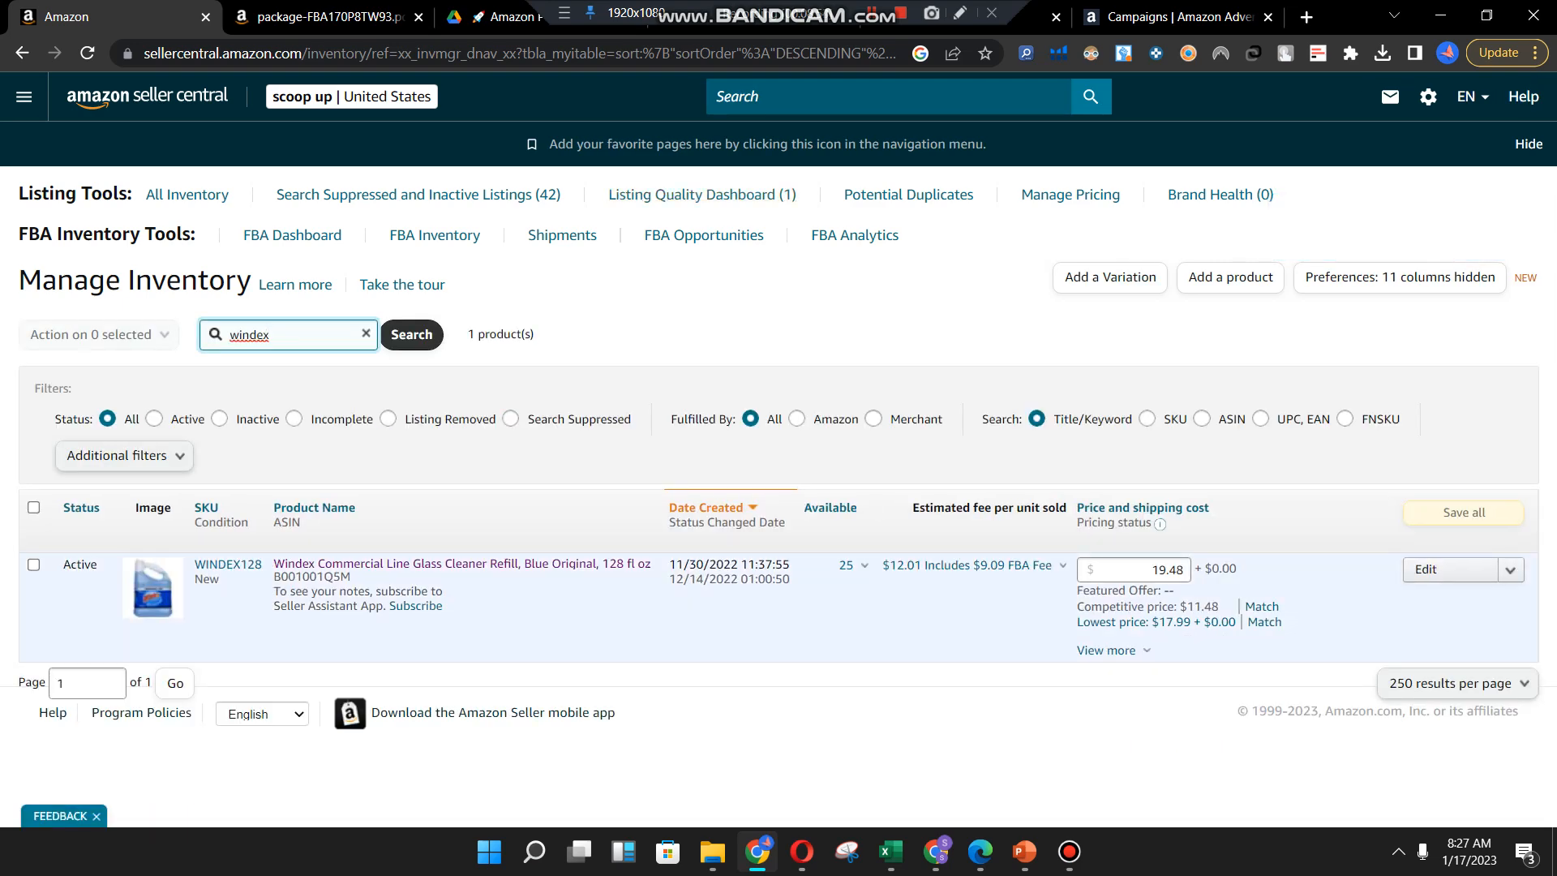
# Print 6 item labels for the WINDEX128 listing to a PDF named products on the Desktop and review the saved labels
pyautogui.click(1510, 569)
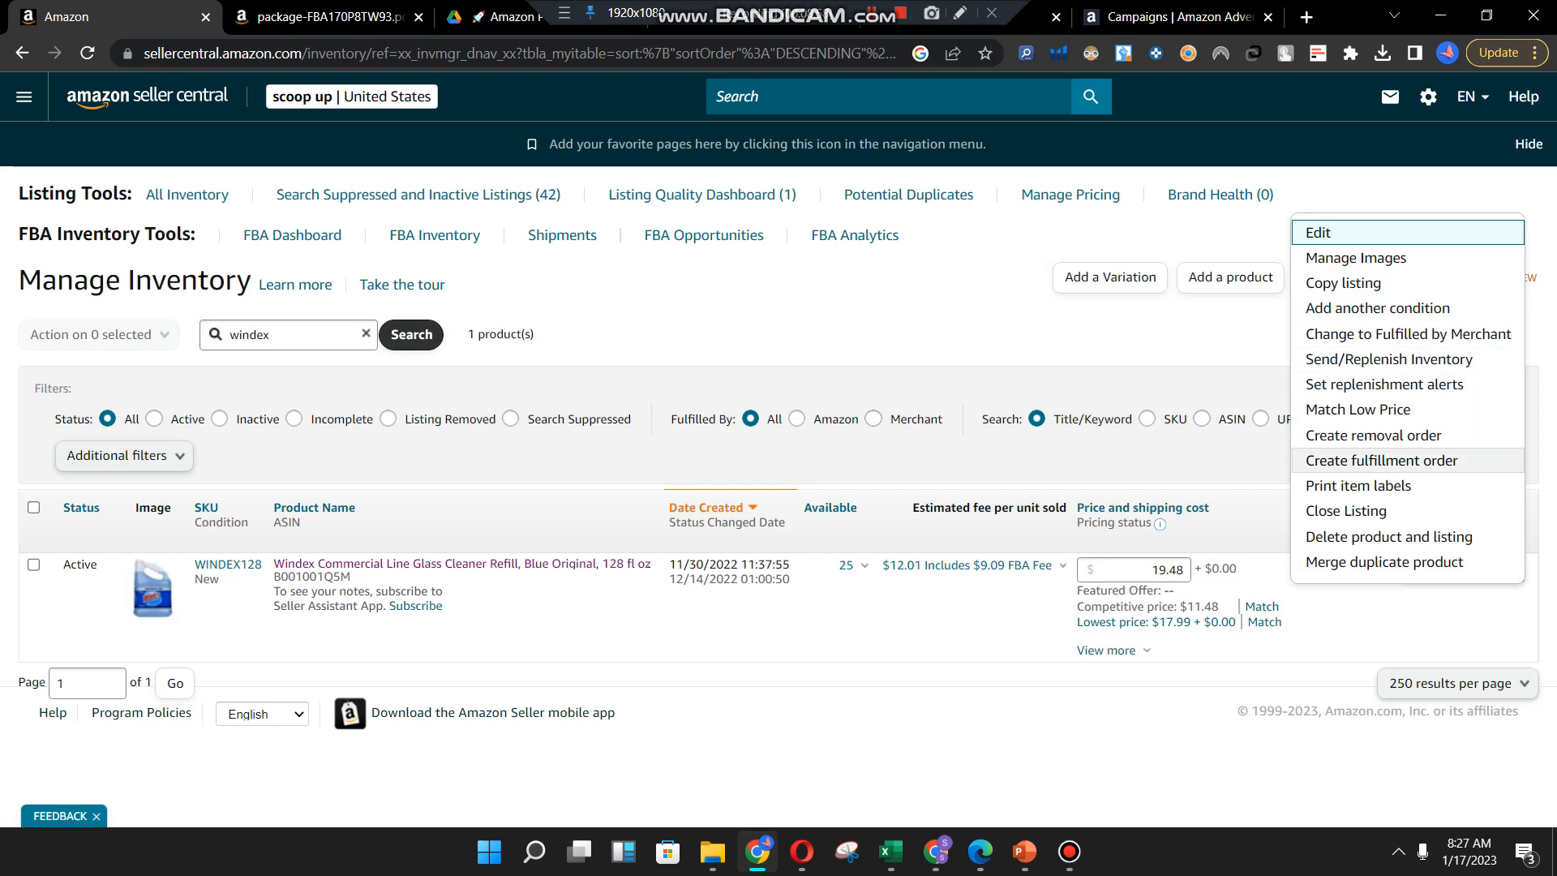
pyautogui.click(1358, 485)
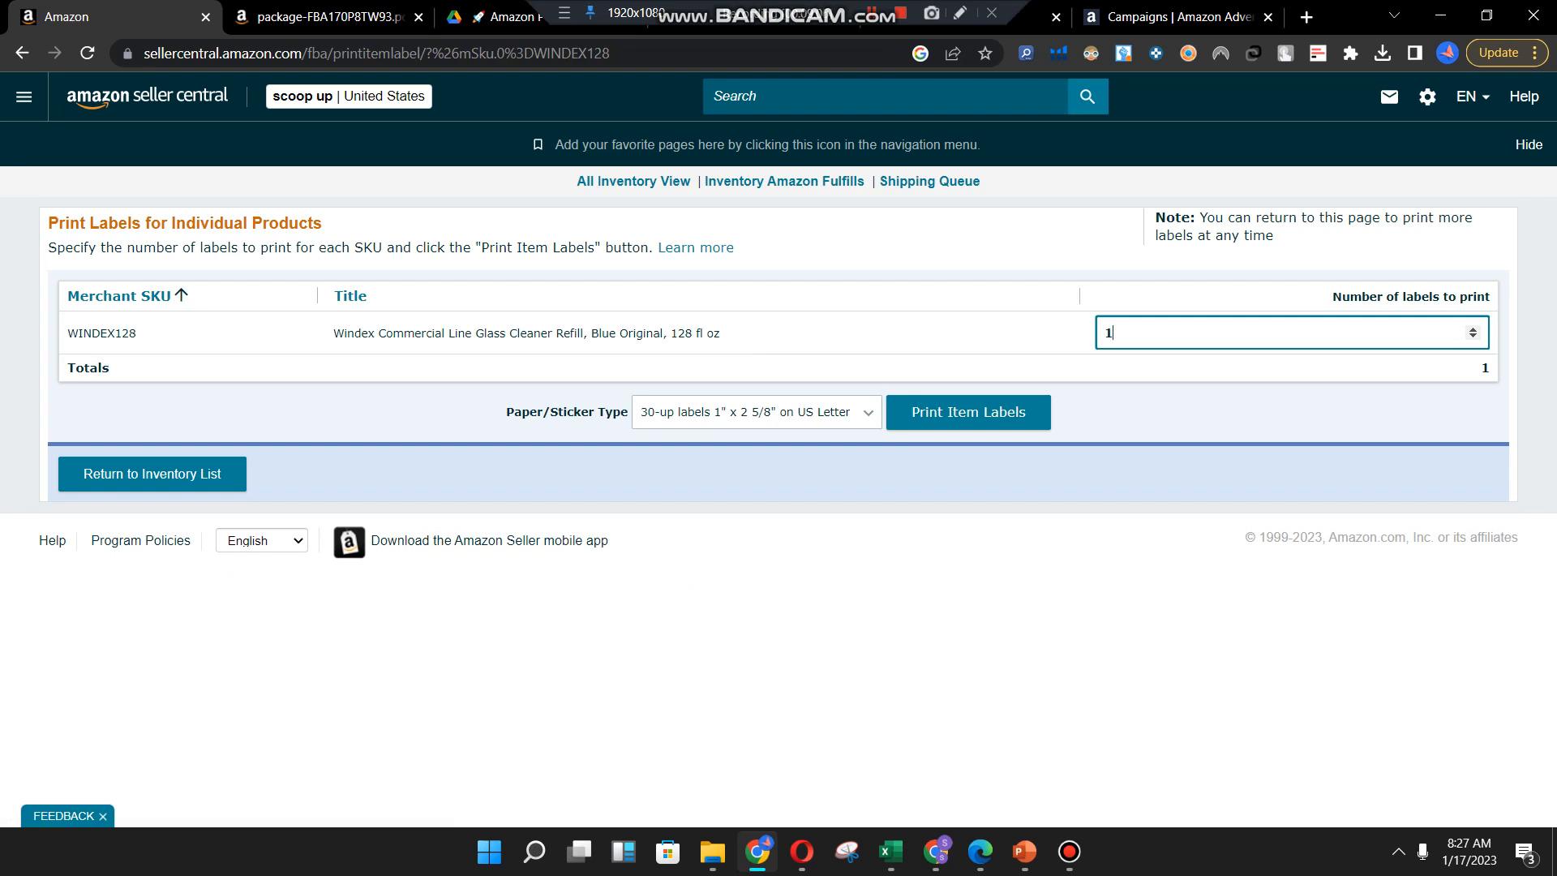
pyautogui.press('BackSpace')
pyautogui.write('6')
pyautogui.click(968, 412)
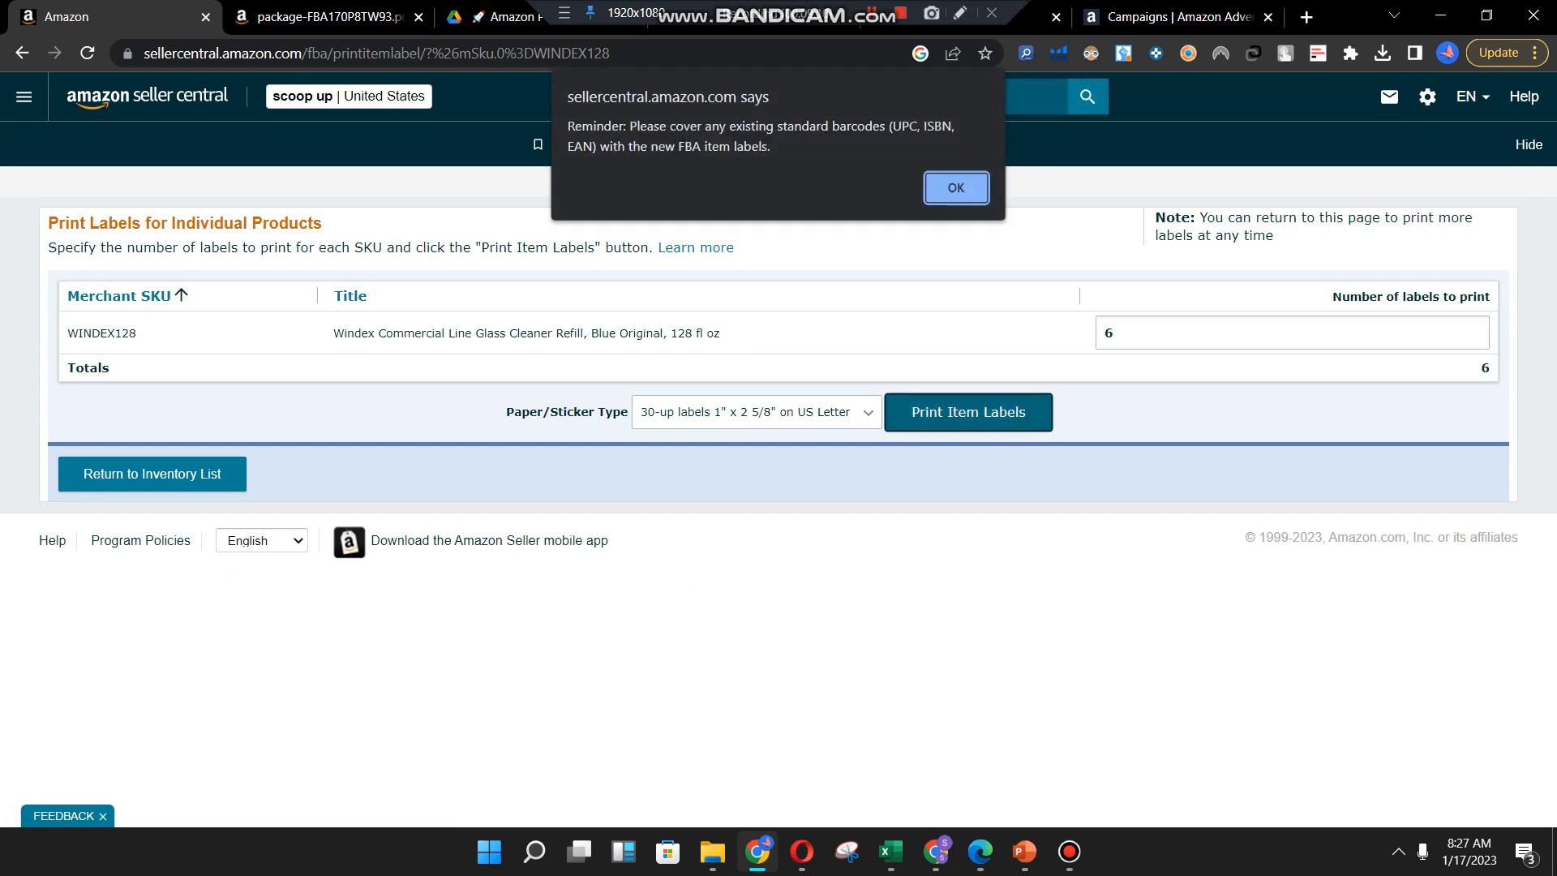
pyautogui.press('Return')
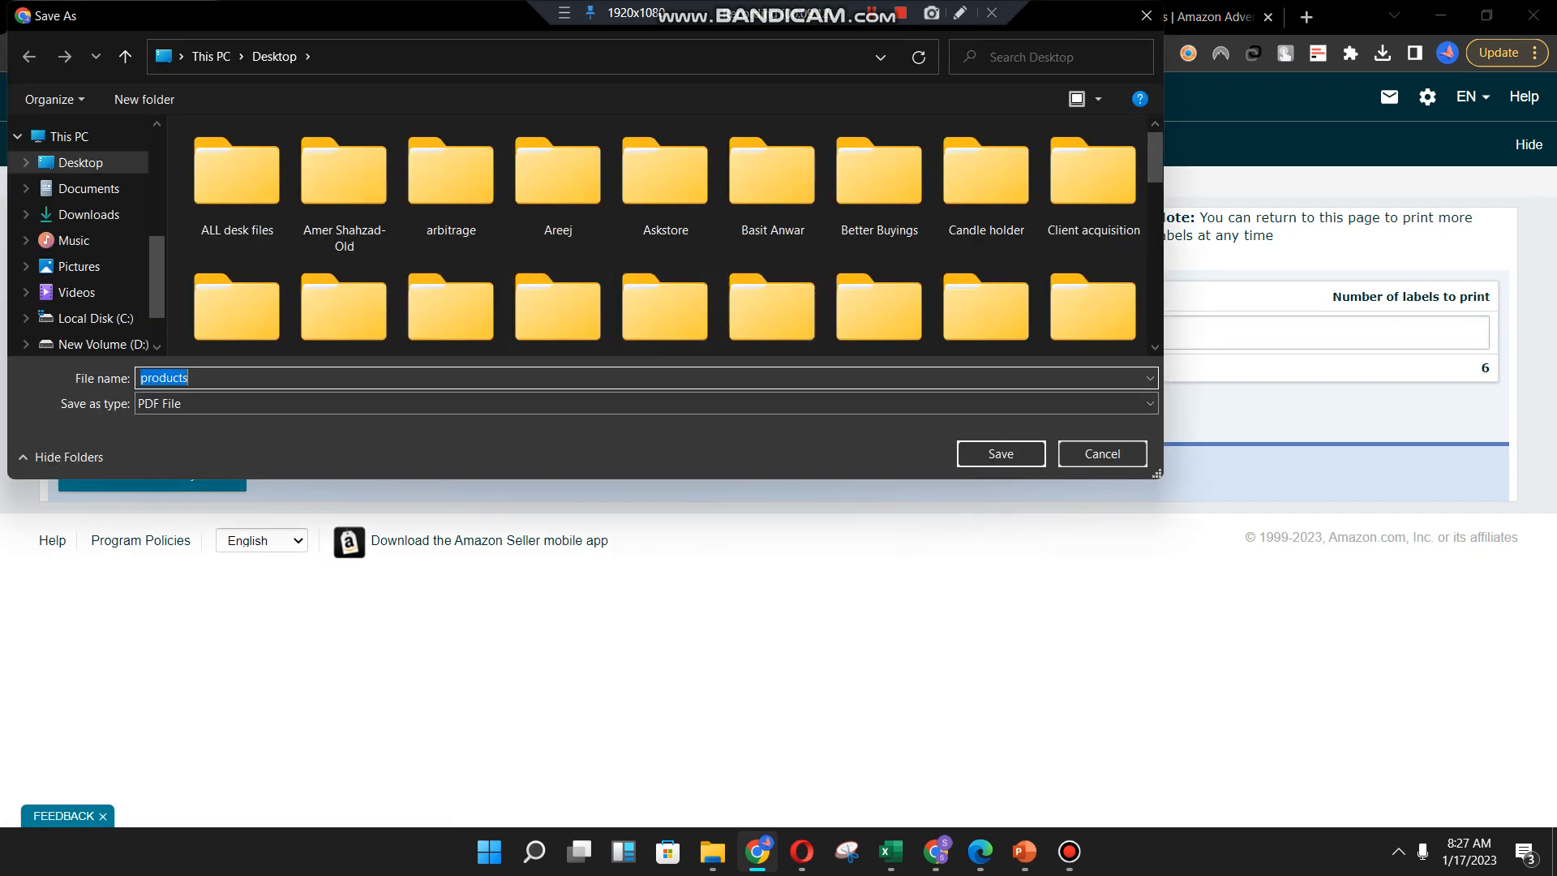
pyautogui.press('Return')
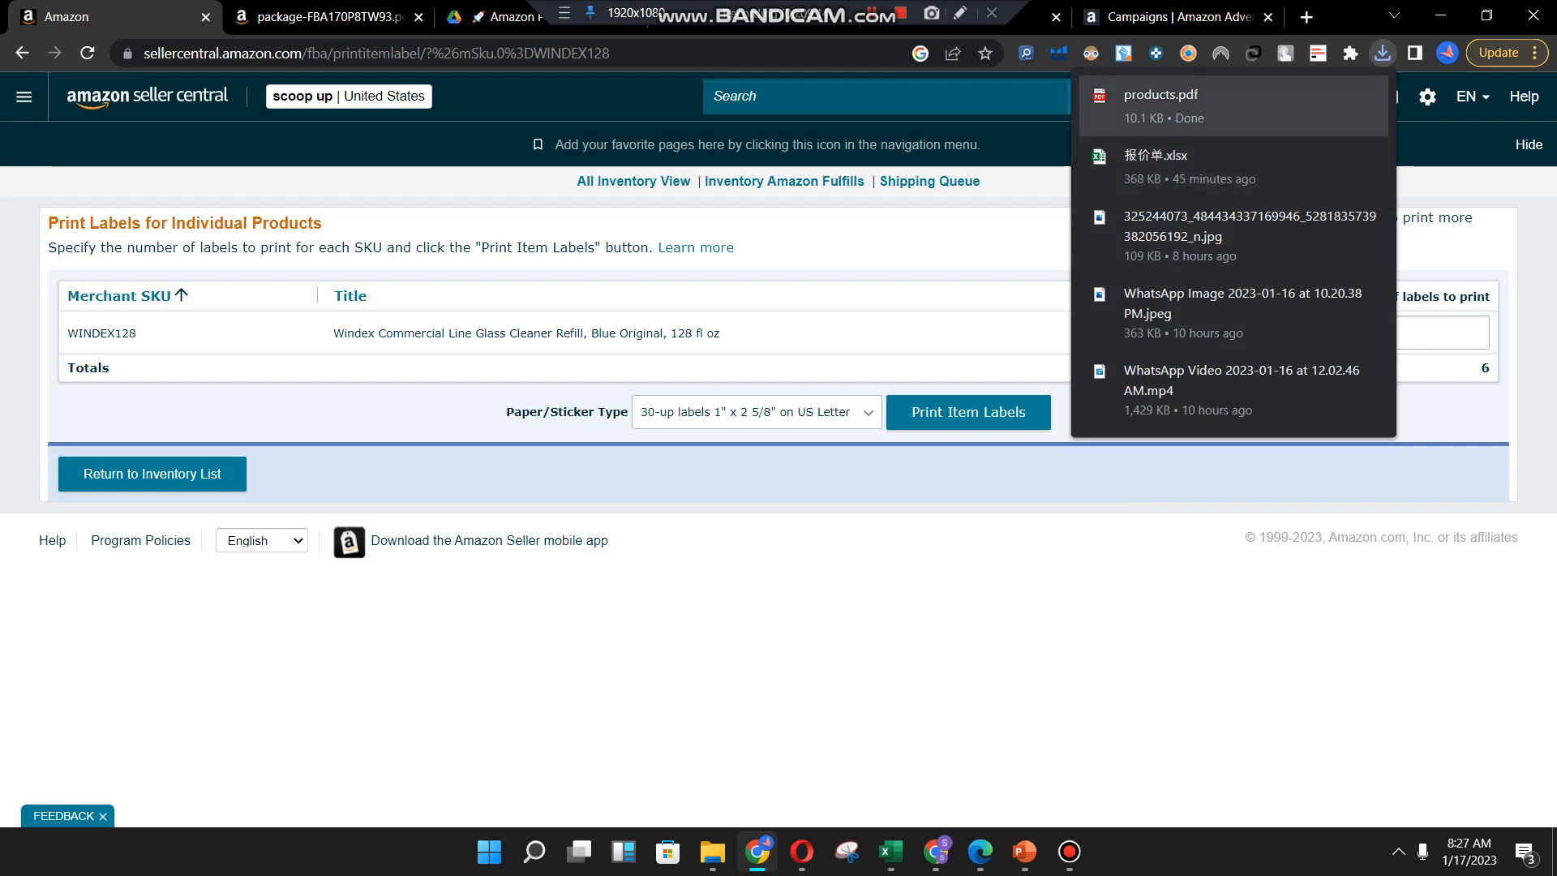
pyautogui.scroll(-4, 921, 478)
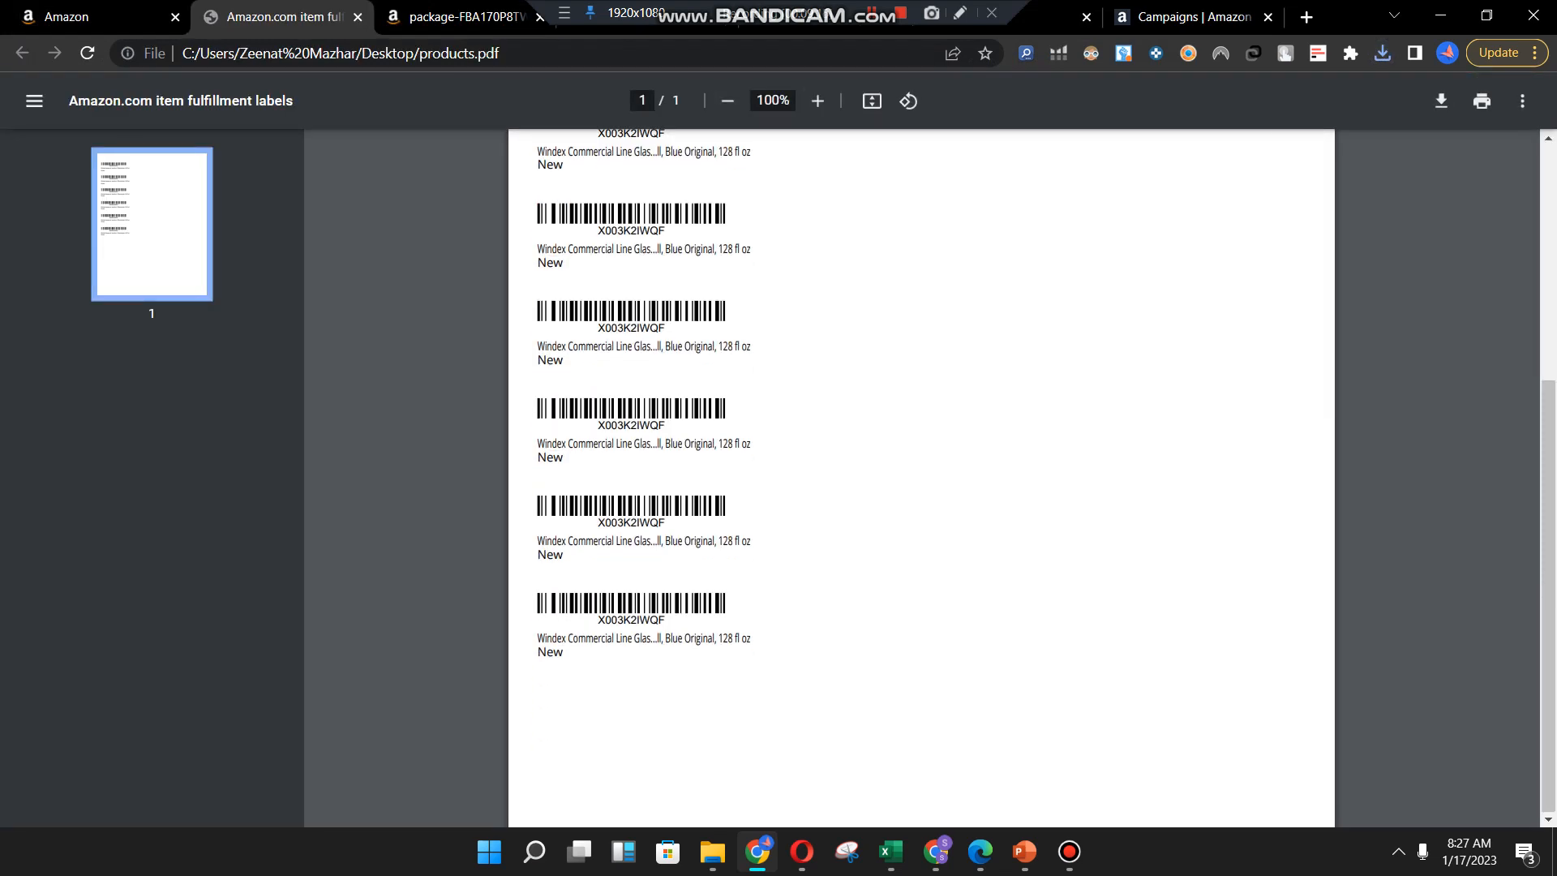
pyautogui.scroll(4, 921, 479)
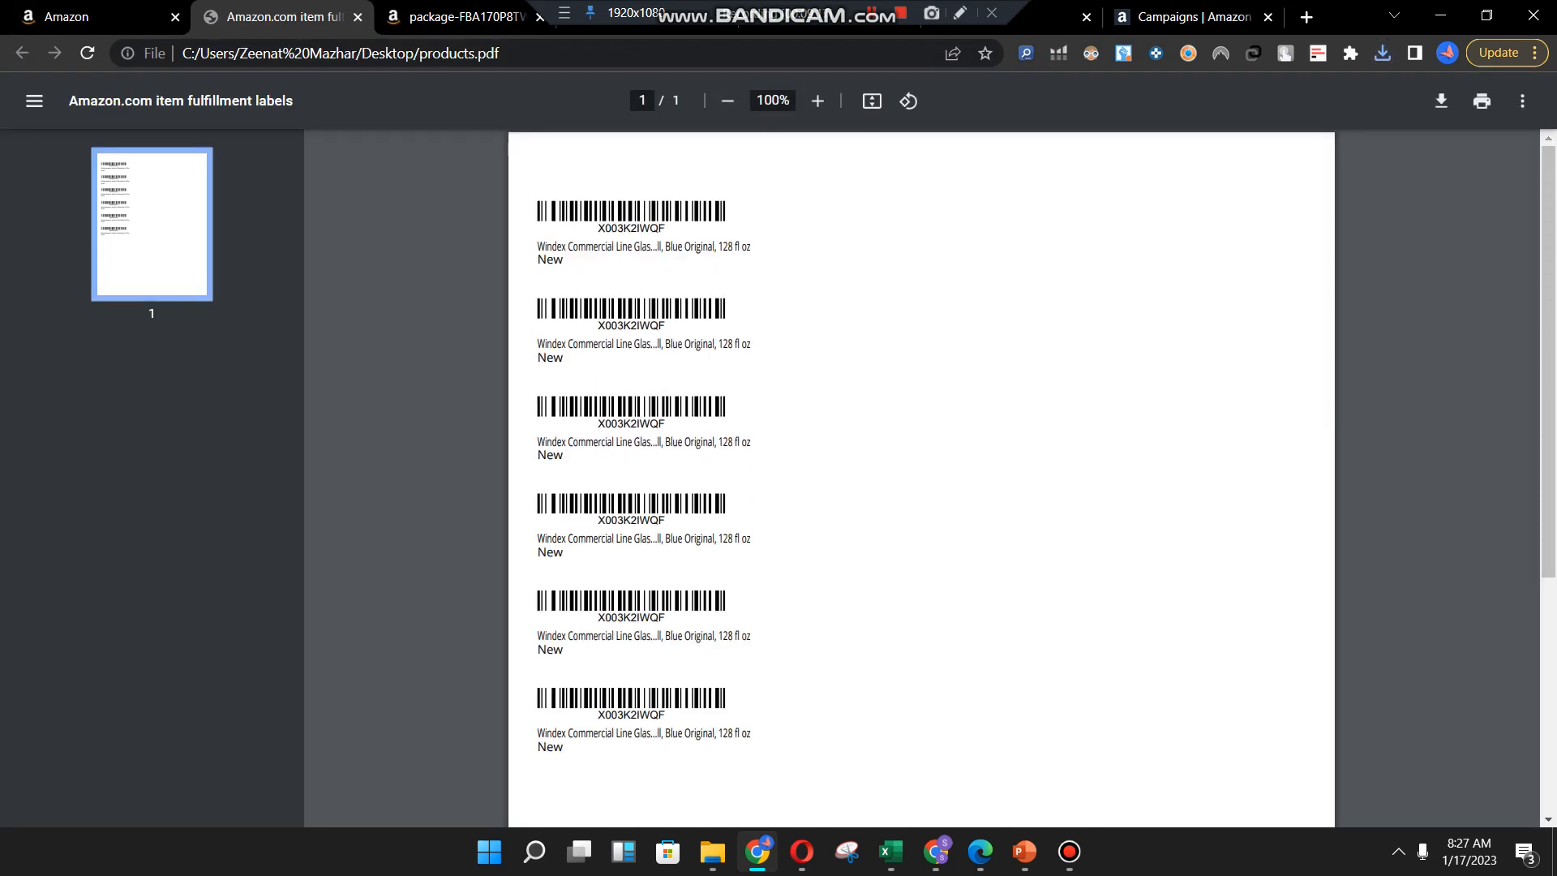